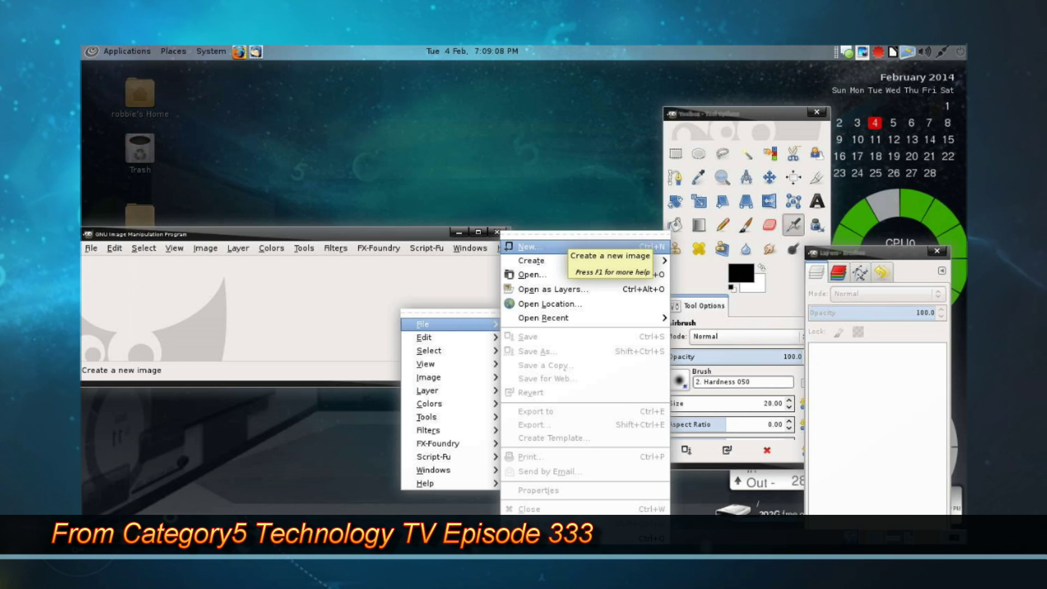
Create a new blank image 1920 px wide and 1080 px high.
{"action": "left_click", "coordinate": [567, 245]}
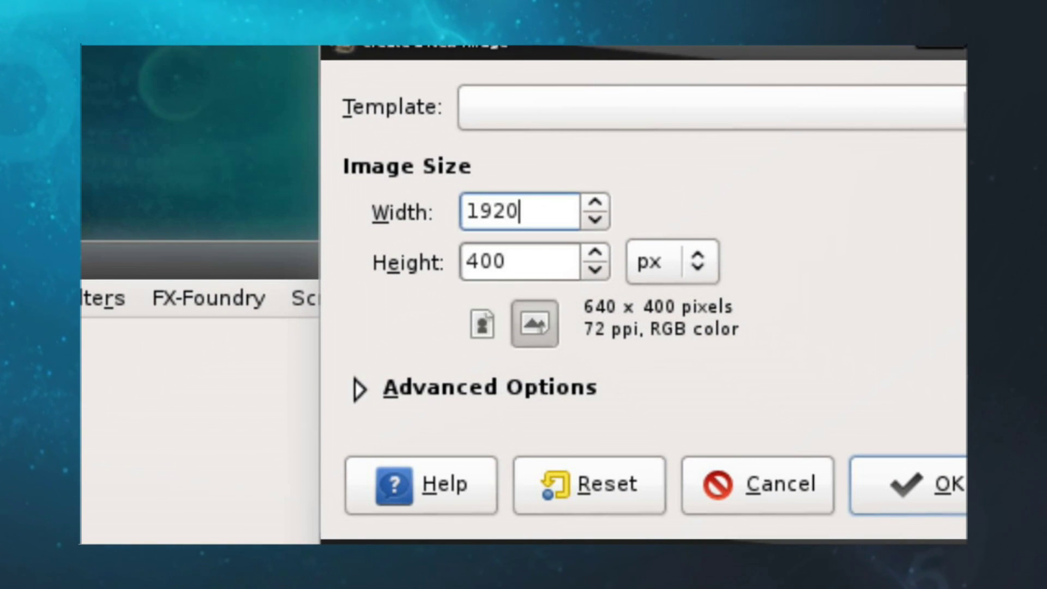
{"action": "key", "text": "Tab"}
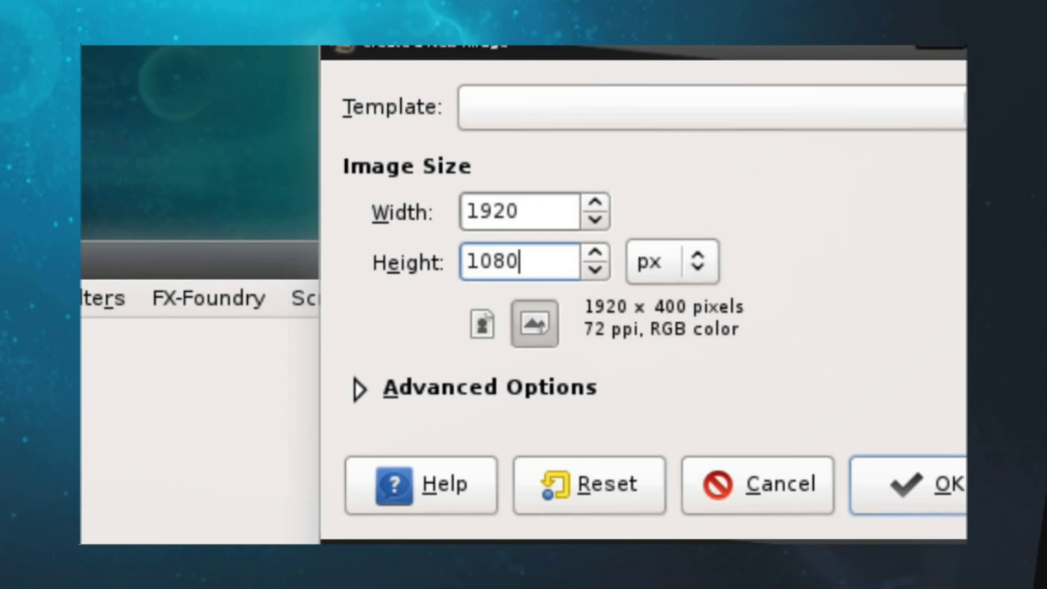
{"action": "type", "text": "1080"}
{"action": "key", "text": "Return"}
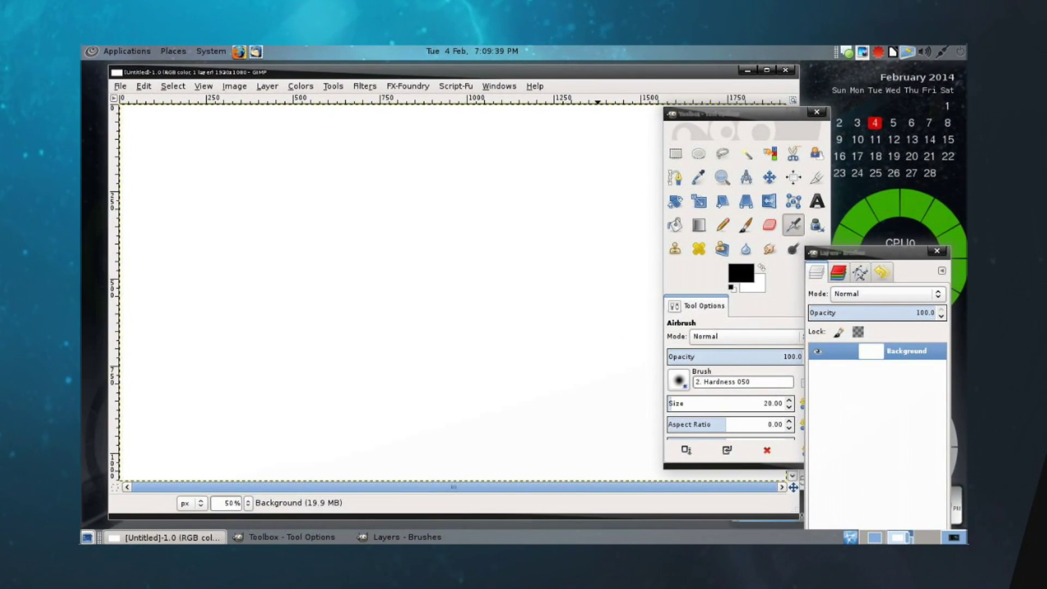
{"action": "key", "text": "minus"}
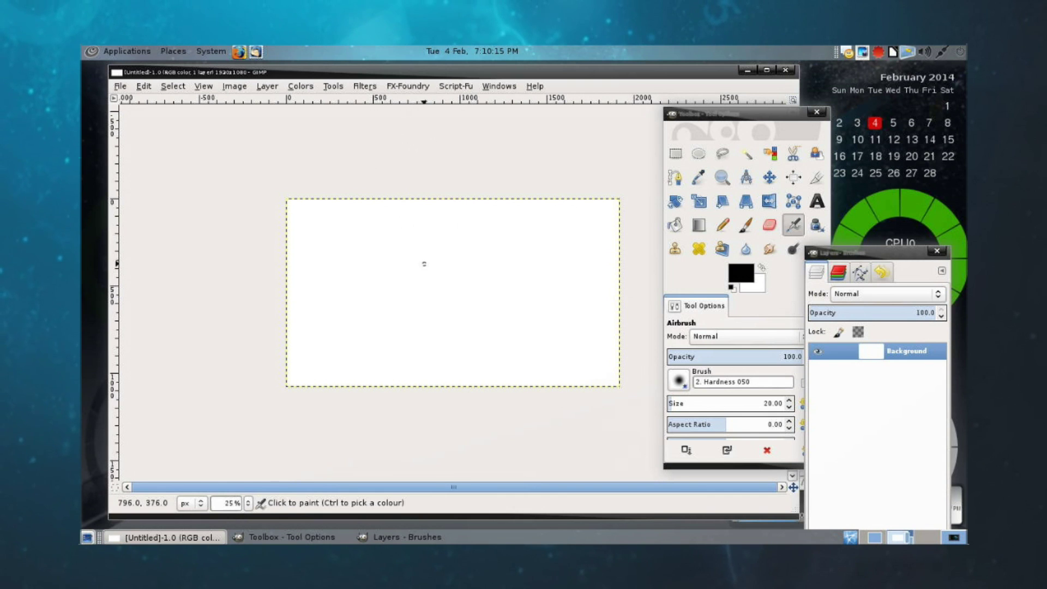
{"action": "right_click", "coordinate": [424, 264]}
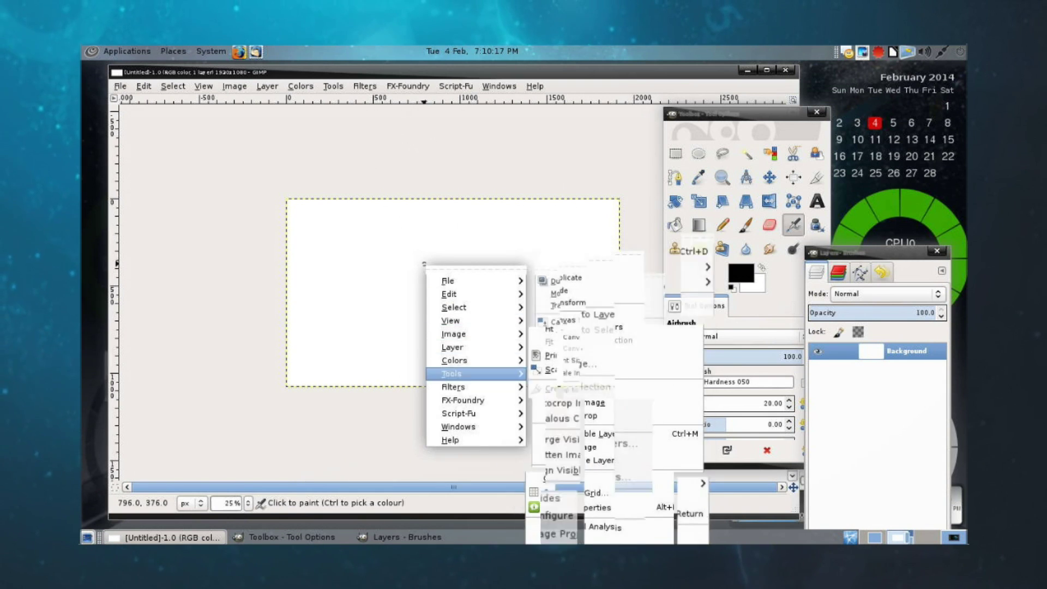
{"action": "mouse_move", "coordinate": [452, 386]}
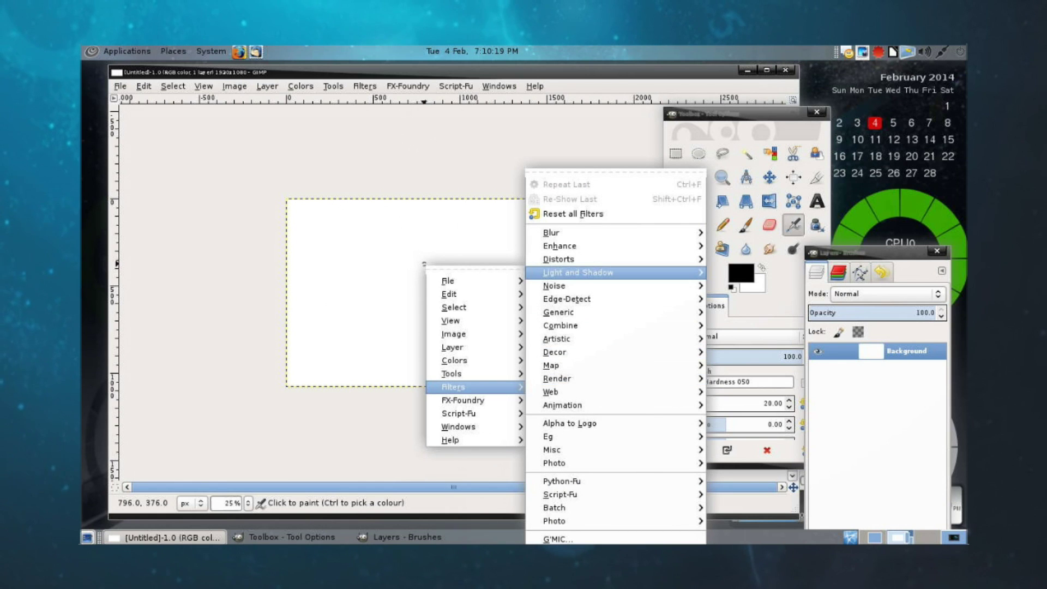
{"action": "mouse_move", "coordinate": [554, 286]}
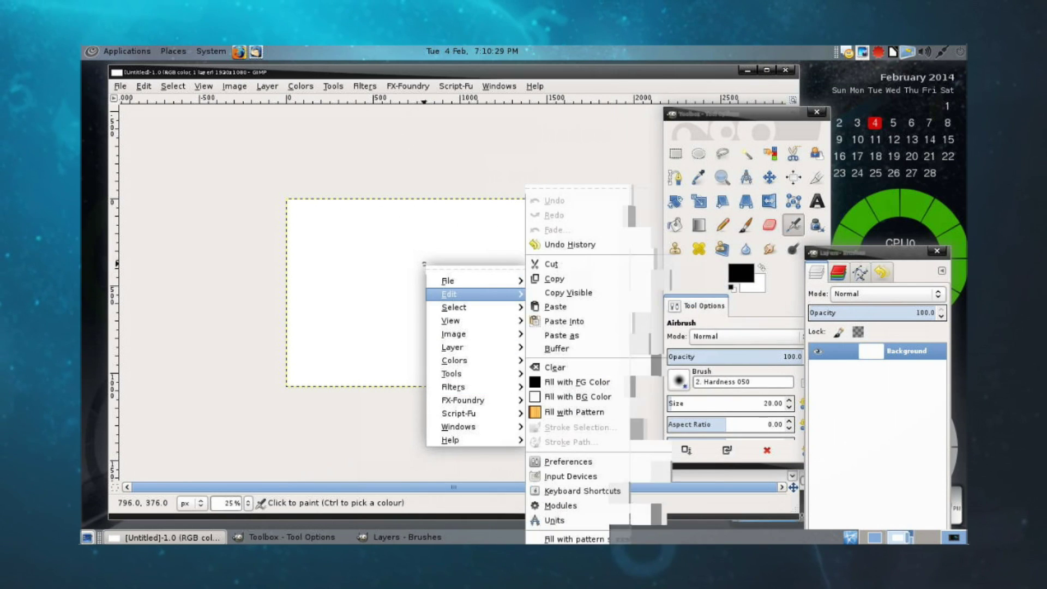
{"action": "key", "text": "Escape"}
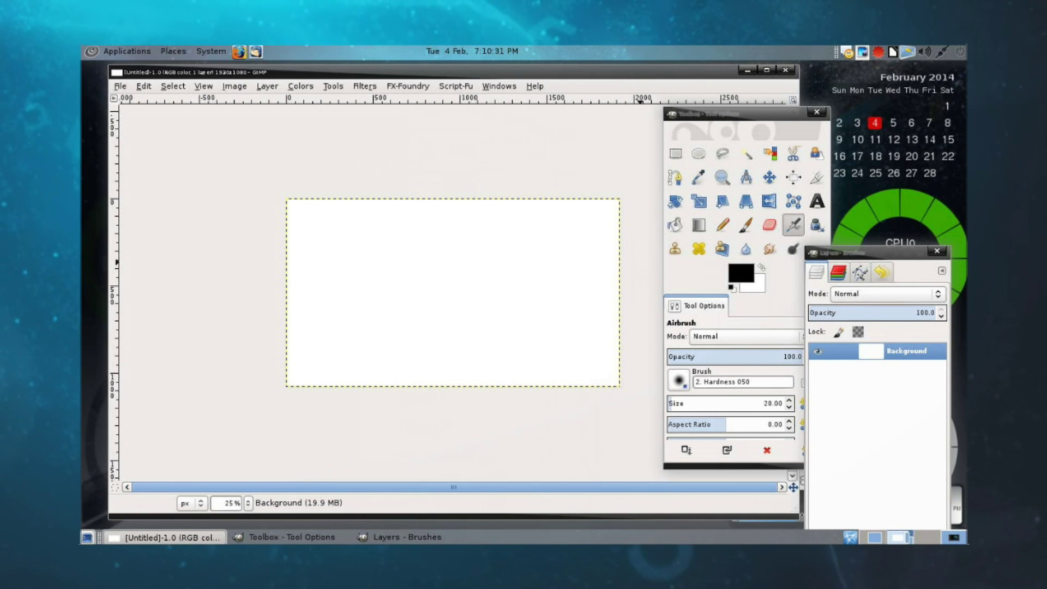
Fill the Background layer with the black foreground color.
{"action": "right_click", "coordinate": [420, 279]}
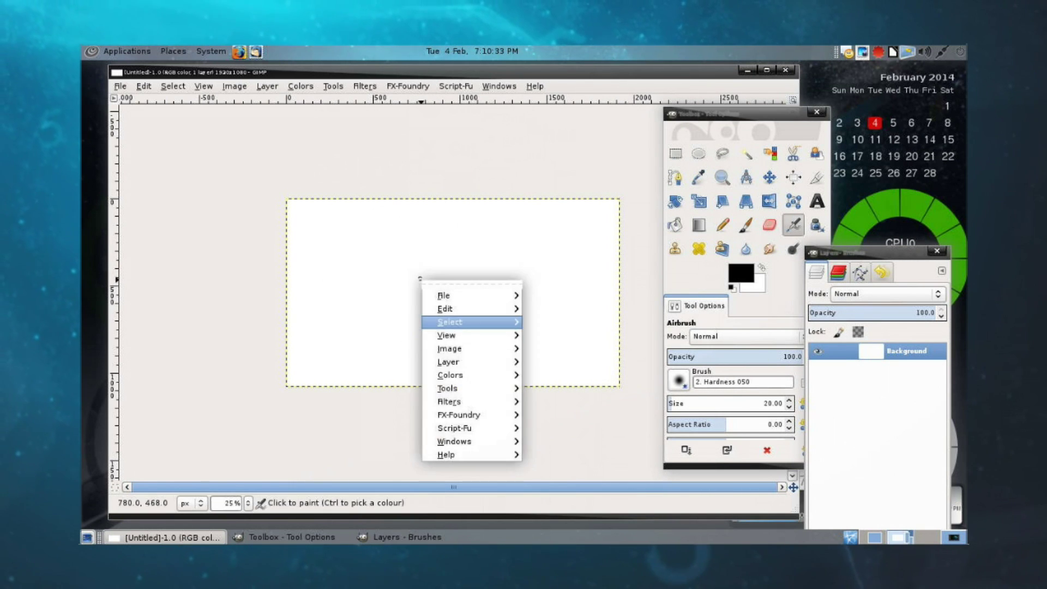
{"action": "mouse_move", "coordinate": [444, 309]}
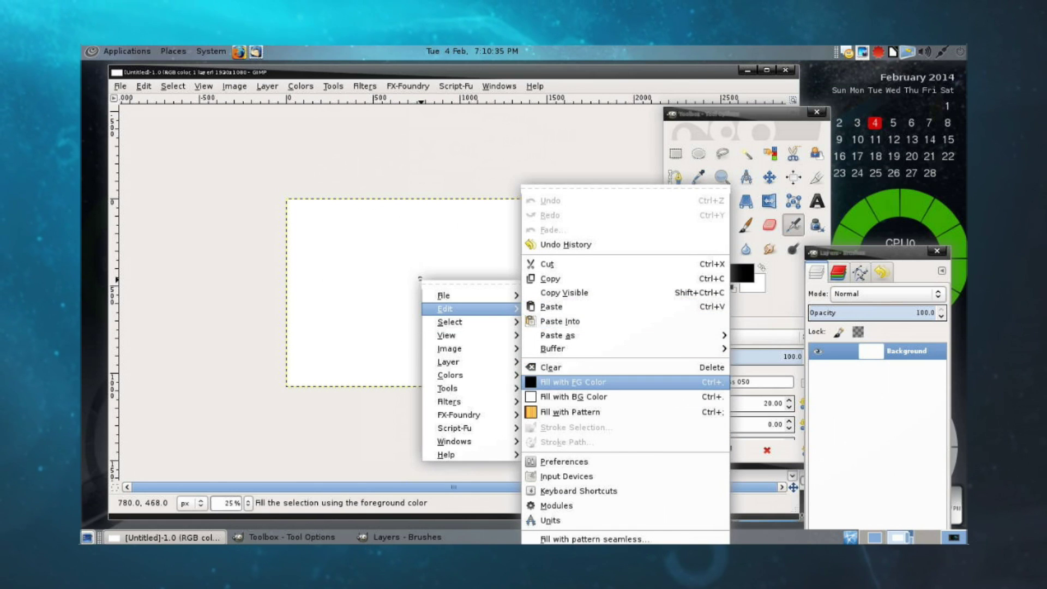
{"action": "left_click", "coordinate": [572, 381]}
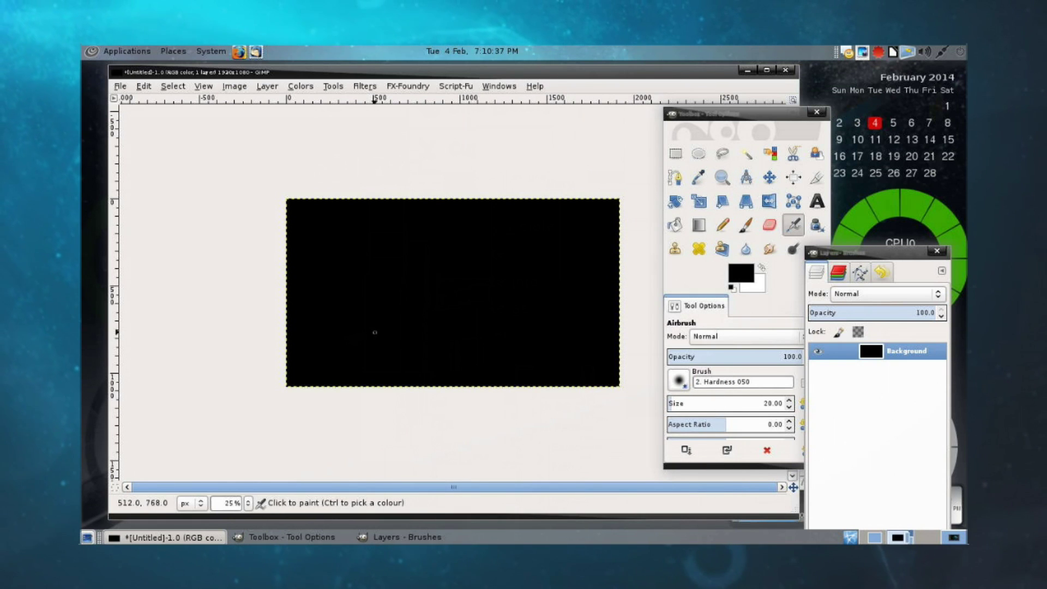
{"action": "left_click", "coordinate": [741, 273]}
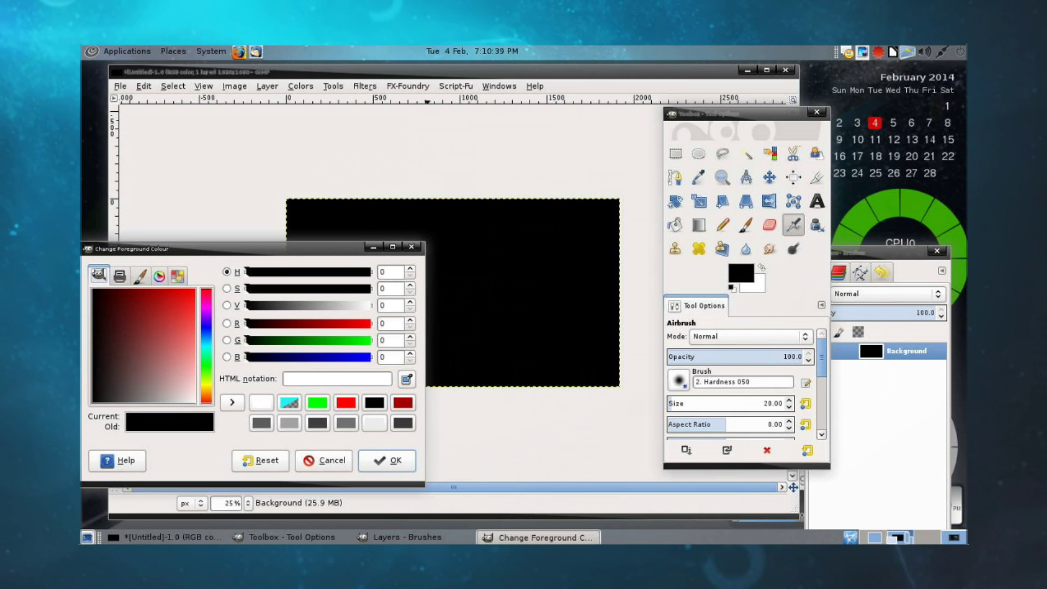
{"action": "left_click", "coordinate": [323, 461]}
{"action": "right_click", "coordinate": [439, 289]}
{"action": "mouse_move", "coordinate": [460, 317]}
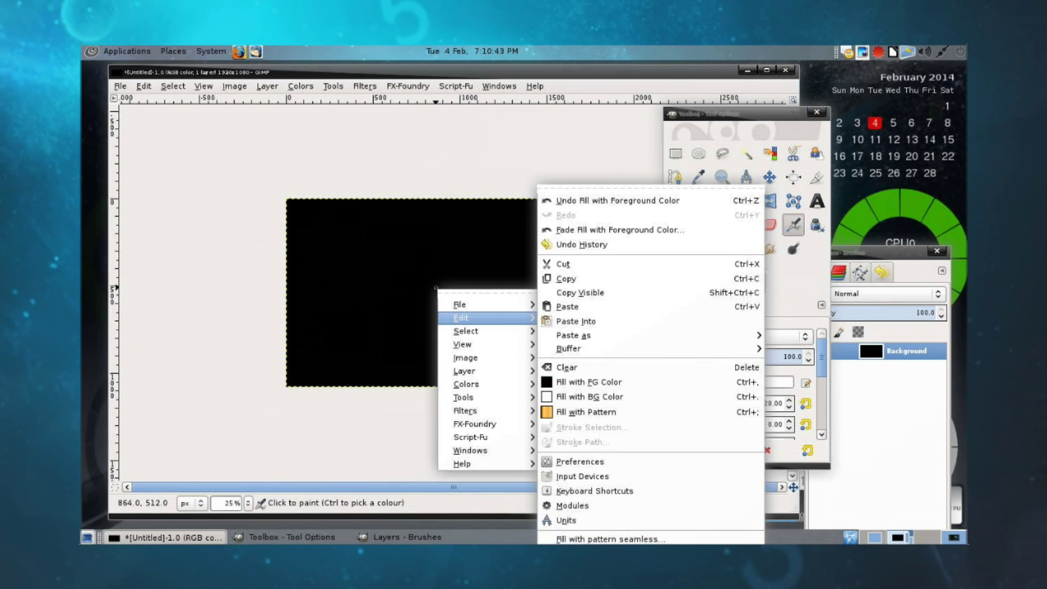
Add a new 1920 × 1080 px layer with transparency fill above the black background.
{"action": "right_click", "coordinate": [495, 268]}
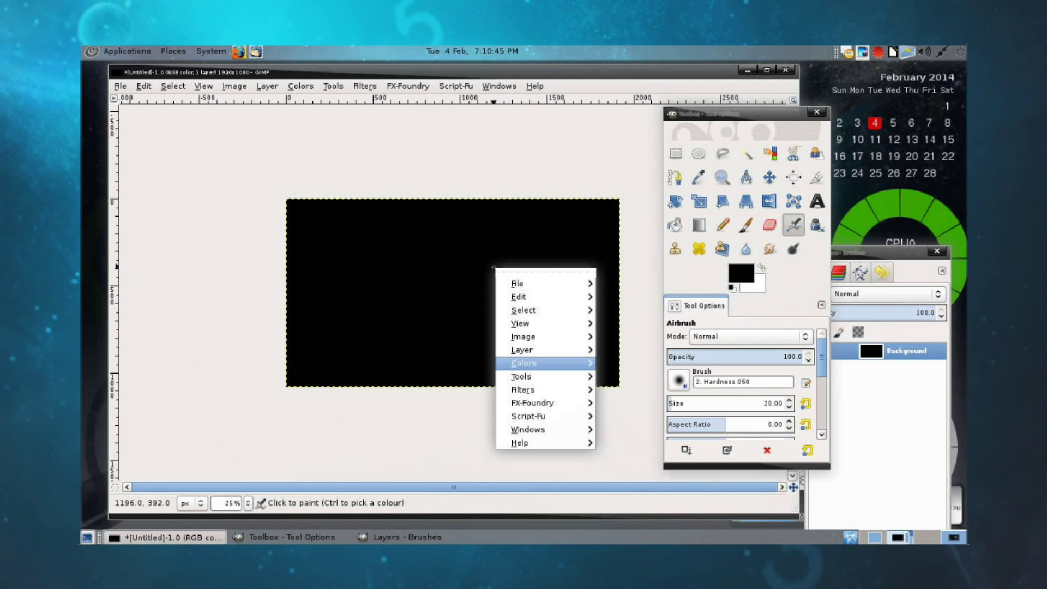
{"action": "mouse_move", "coordinate": [522, 350]}
{"action": "left_click", "coordinate": [636, 286]}
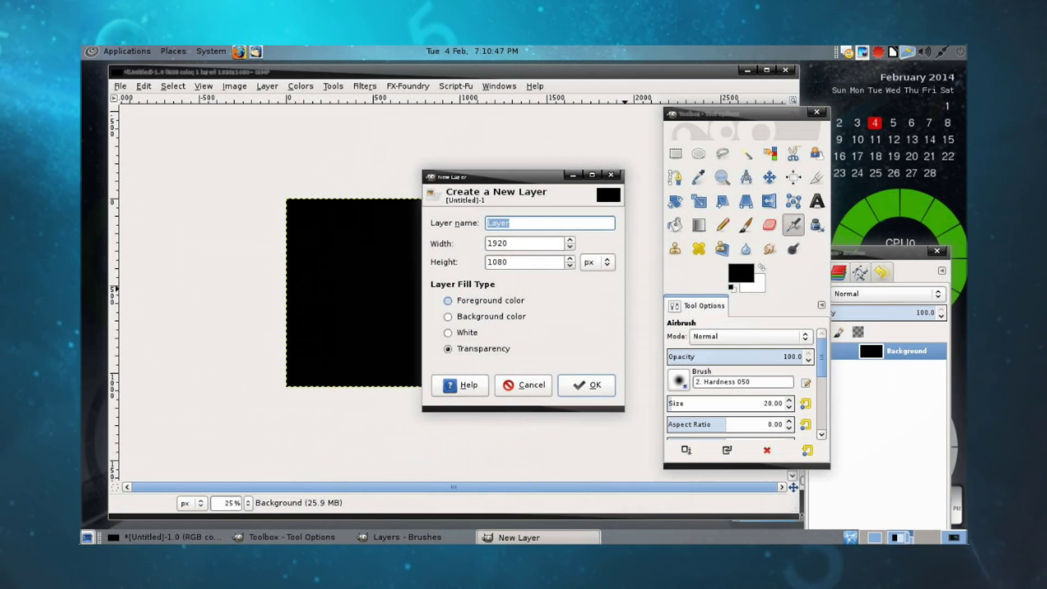
{"action": "left_click", "coordinate": [586, 384]}
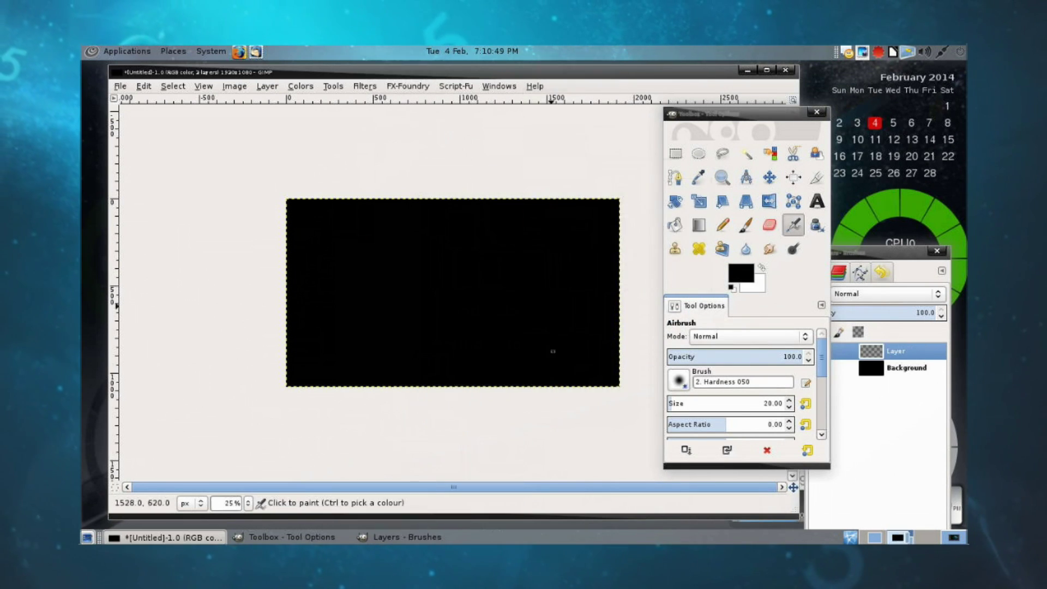
Apply Hurl noise to the new layer with a randomized seed, 50% randomization and 1 repeat.
{"action": "right_click", "coordinate": [524, 292]}
{"action": "mouse_move", "coordinate": [554, 414]}
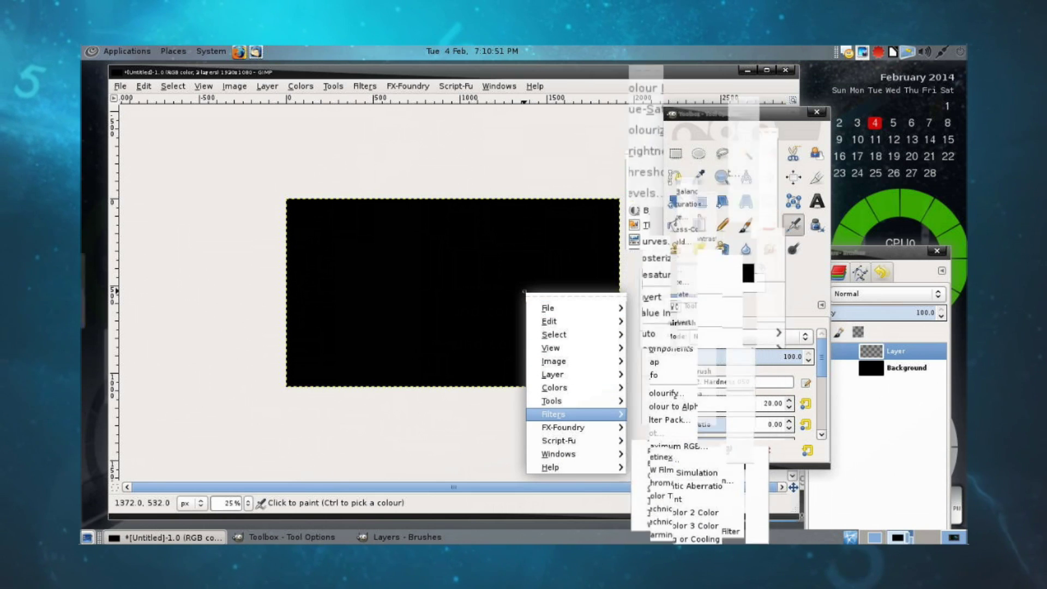
{"action": "mouse_move", "coordinate": [709, 286]}
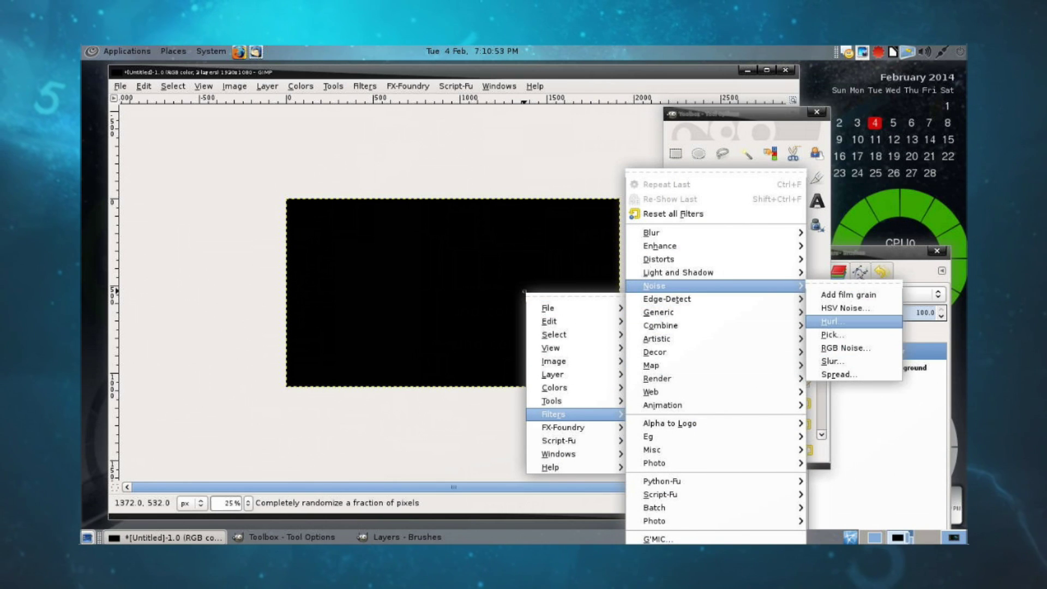
{"action": "left_click", "coordinate": [835, 322]}
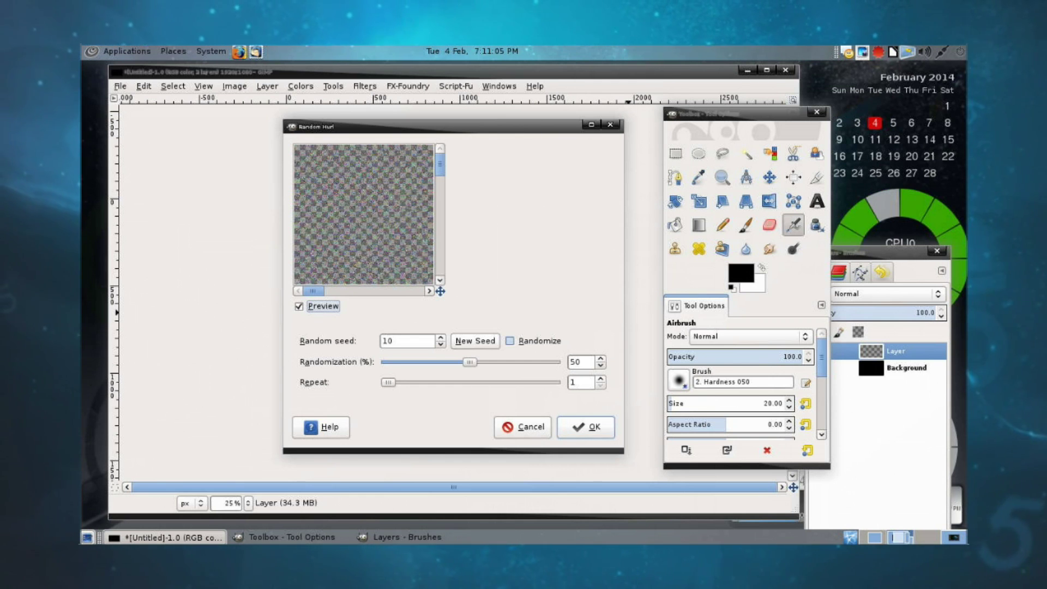
{"action": "left_click", "coordinate": [509, 341]}
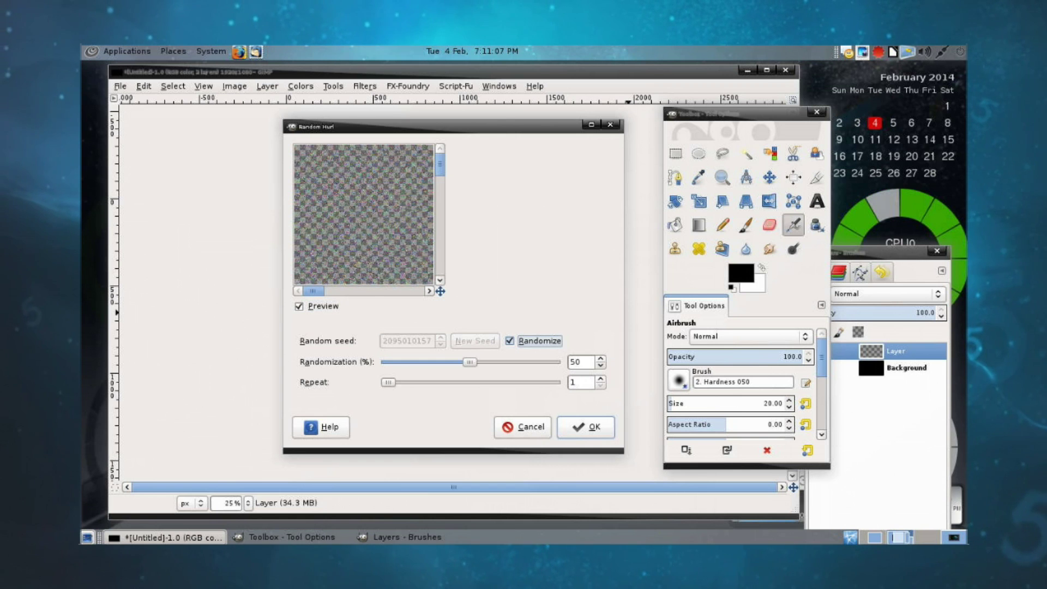
{"action": "left_click", "coordinate": [584, 425]}
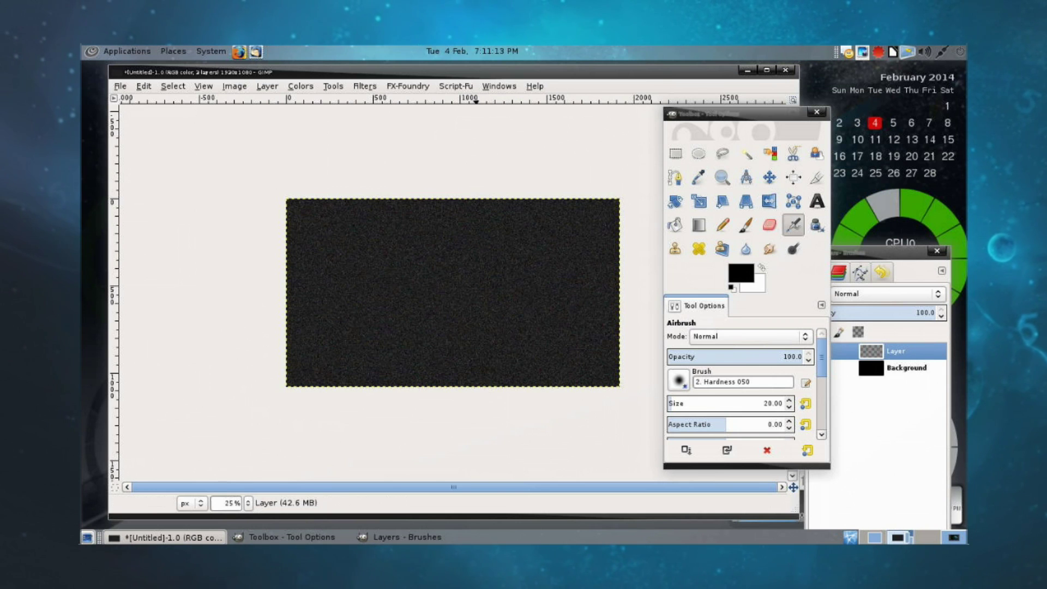
Try desaturating the noise layer with shades of gray based on luminosity.
{"action": "scroll", "coordinate": [451, 281], "scroll_direction": "up", "scroll_amount": 2}
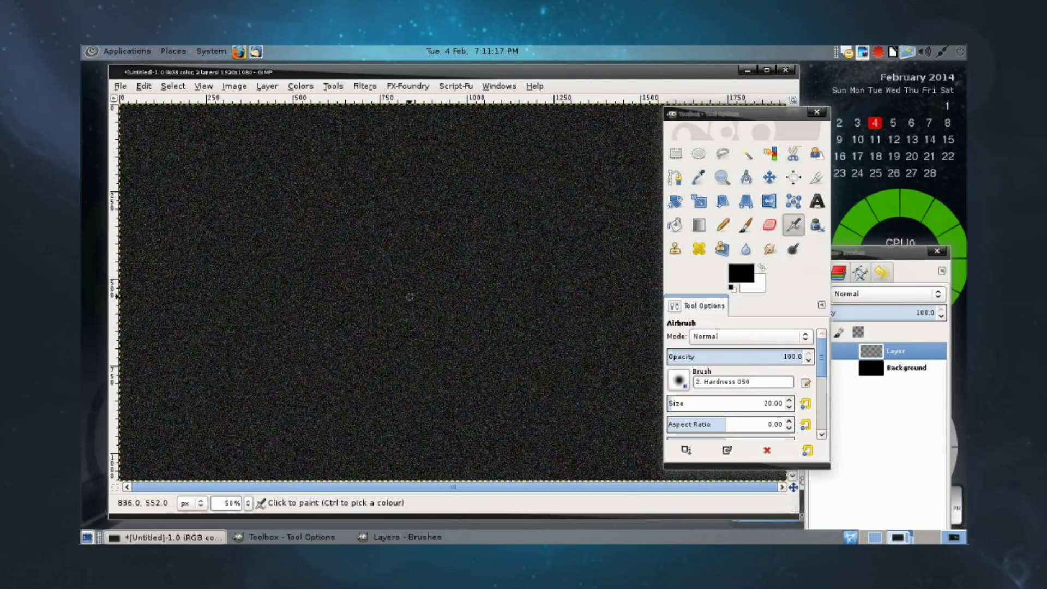
{"action": "key", "text": "1"}
{"action": "key", "text": "2"}
{"action": "key", "text": "3"}
{"action": "key", "text": "plus"}
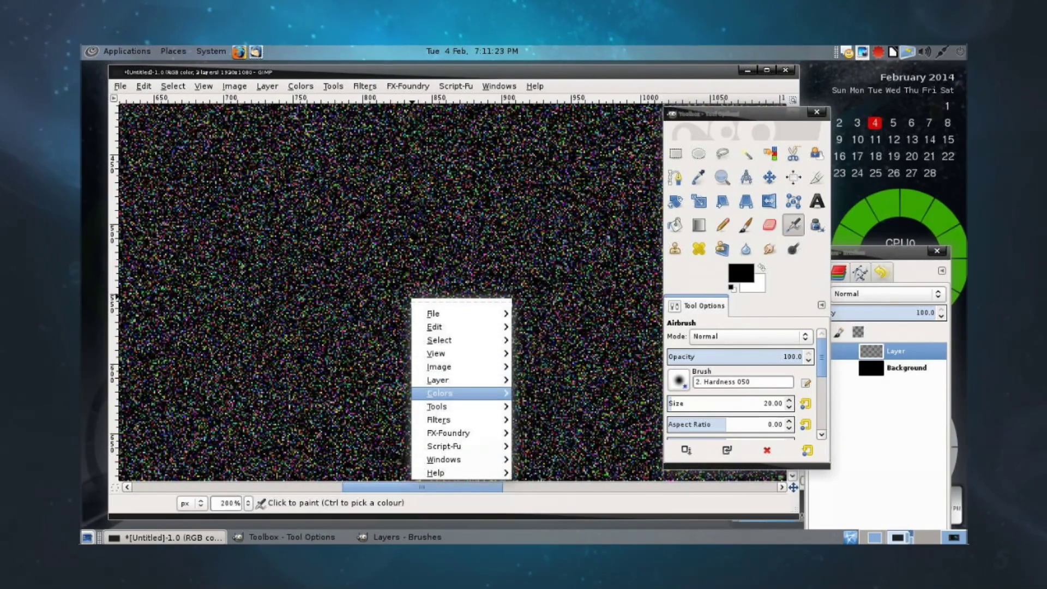
{"action": "mouse_move", "coordinate": [440, 393]}
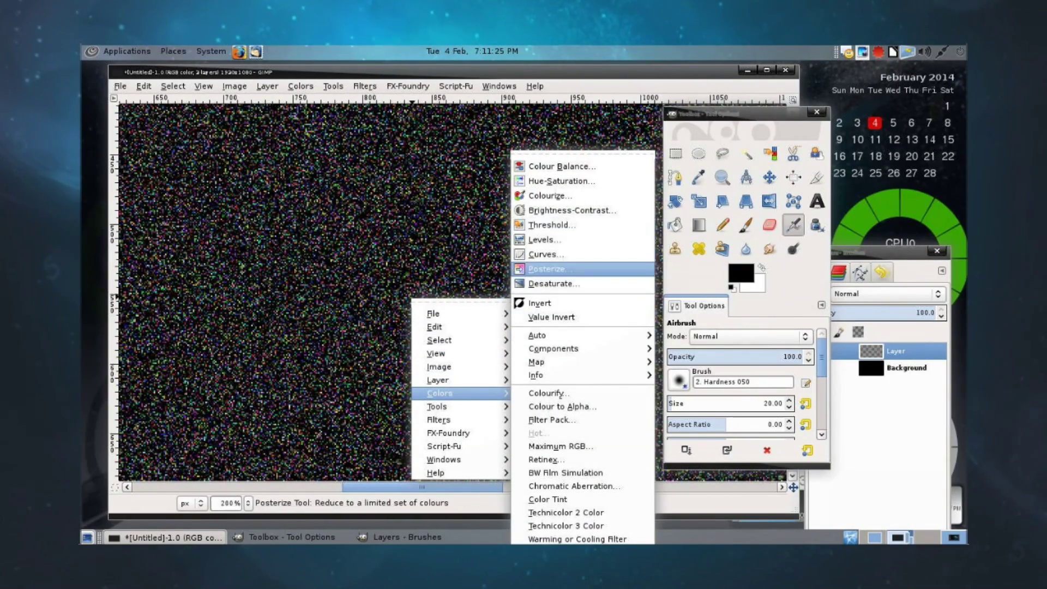
{"action": "left_click", "coordinate": [550, 283]}
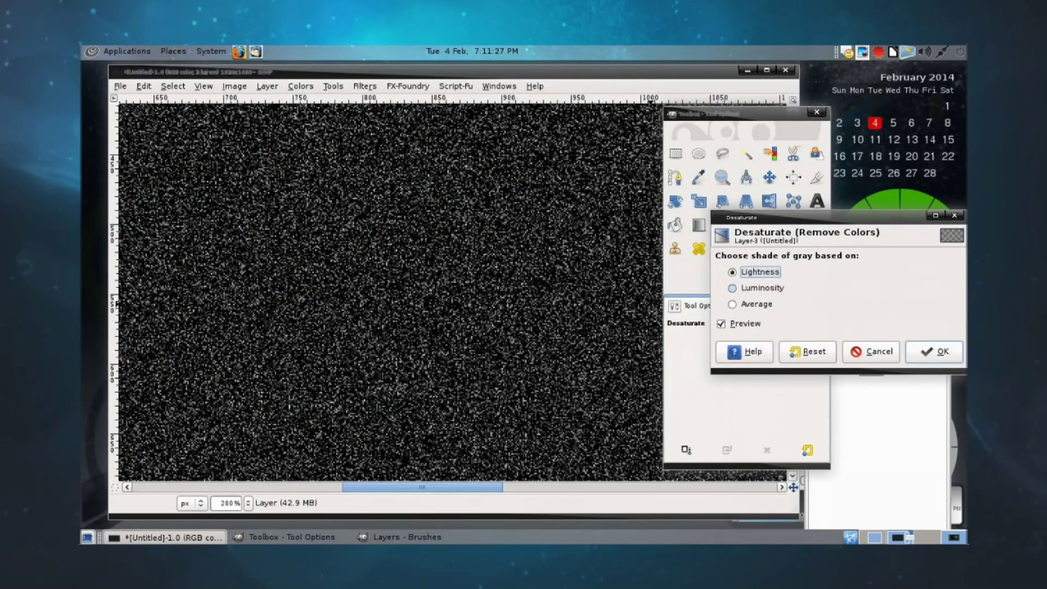
{"action": "left_click", "coordinate": [755, 288]}
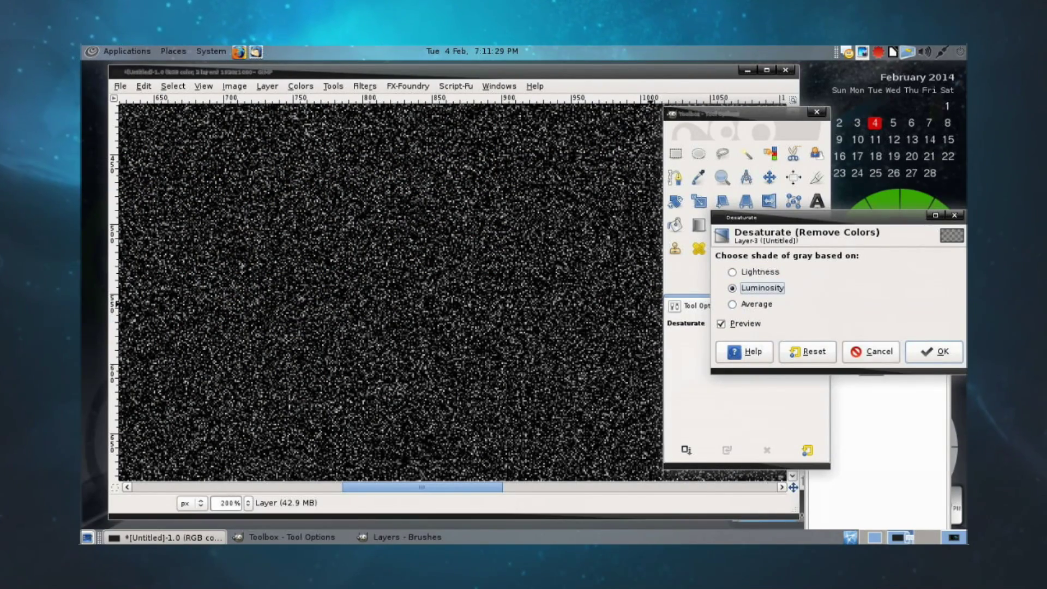
{"action": "left_click", "coordinate": [871, 352]}
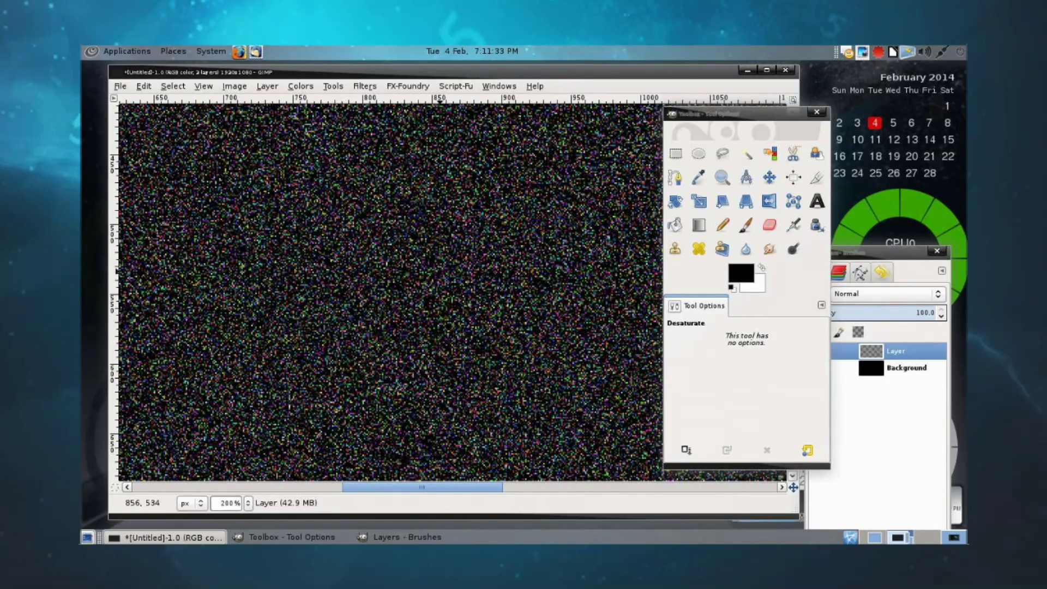
Thin out the noise layer with Levels by raising the Value channel's black input level to 246.
{"action": "scroll", "coordinate": [416, 250], "scroll_direction": "down", "scroll_amount": 1}
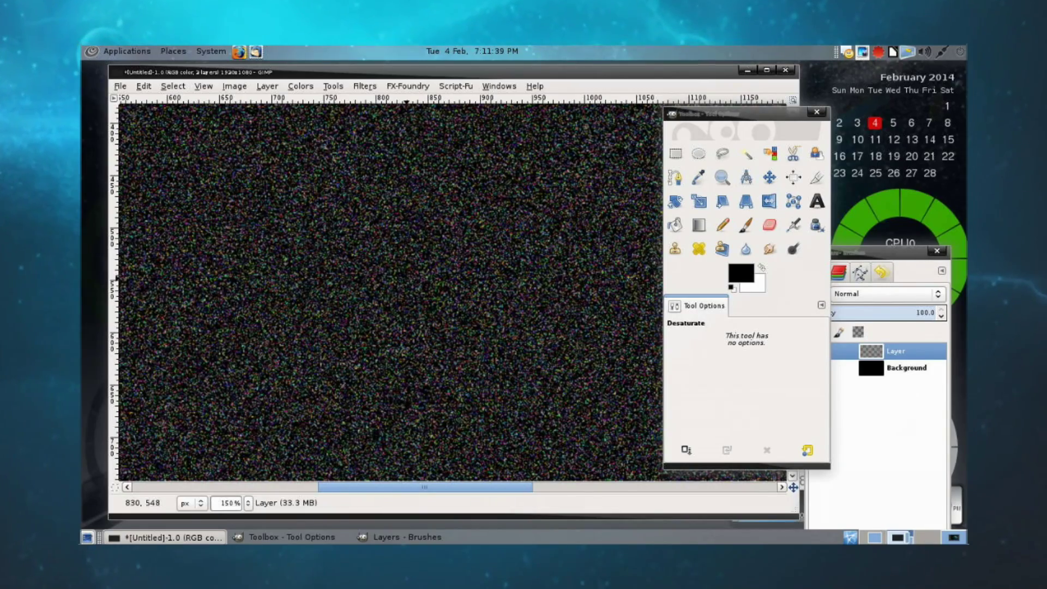
{"action": "scroll", "coordinate": [409, 282], "scroll_direction": "down", "scroll_amount": 1}
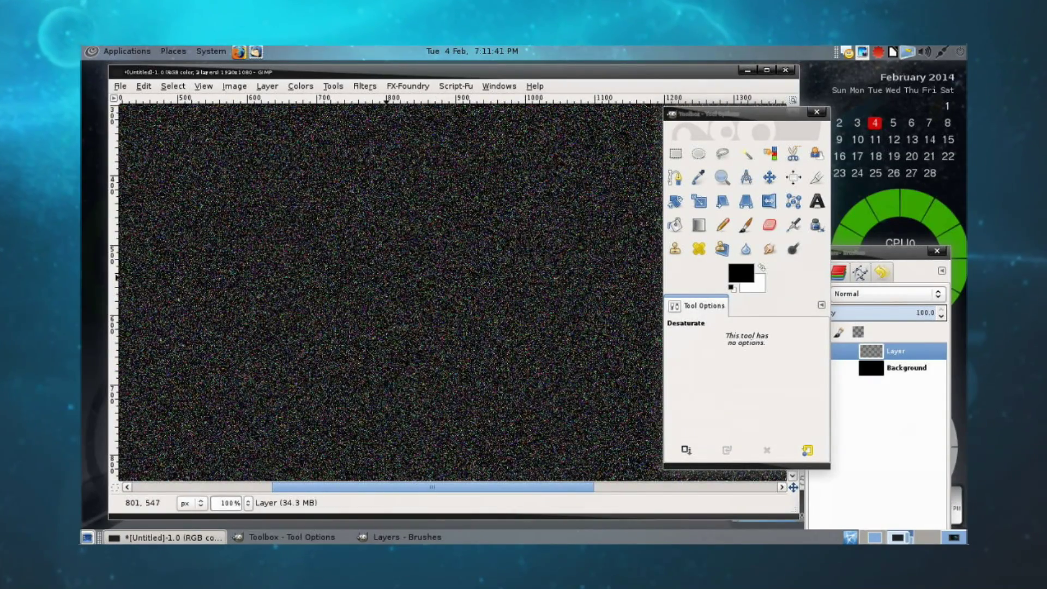
{"action": "right_click", "coordinate": [388, 280]}
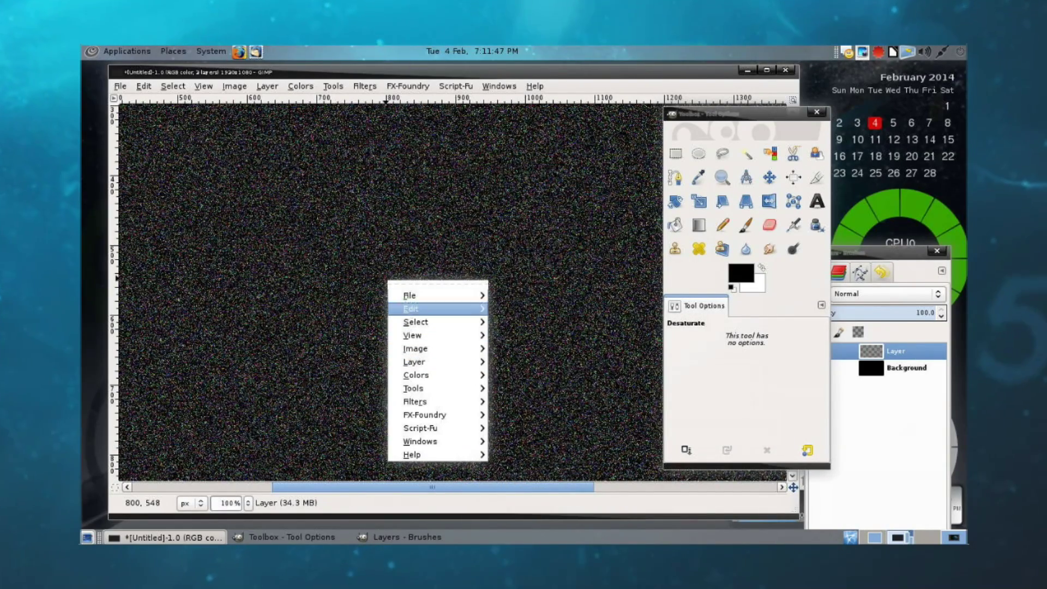
{"action": "mouse_move", "coordinate": [415, 348]}
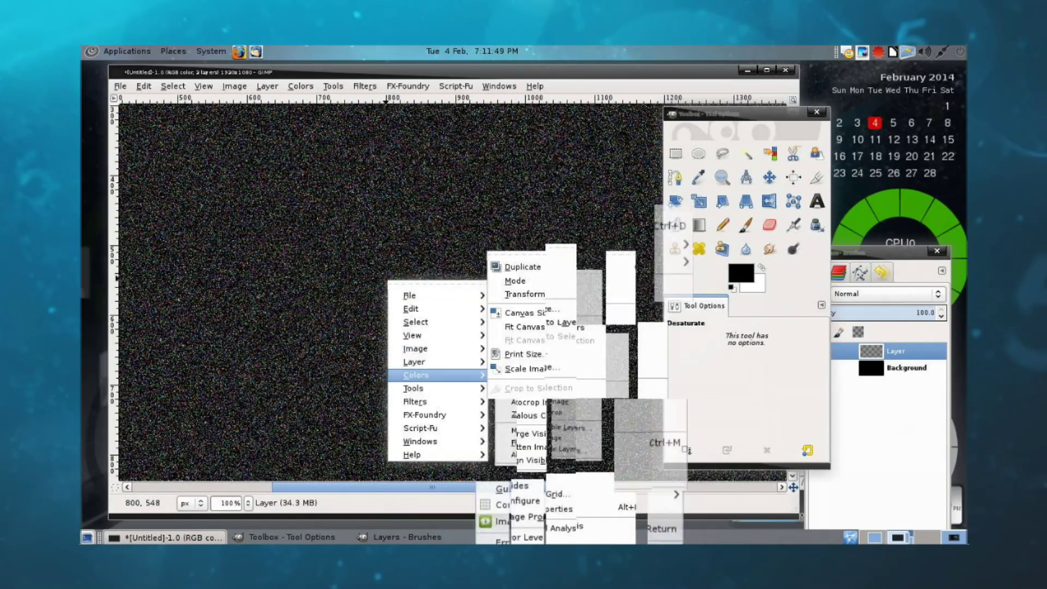
{"action": "mouse_move", "coordinate": [420, 376]}
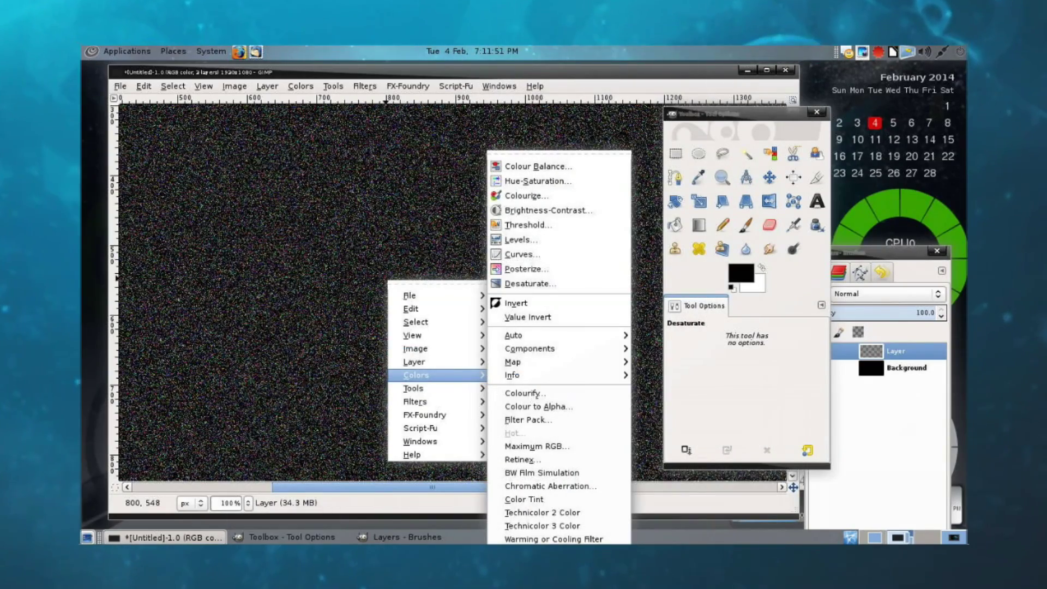
{"action": "left_click", "coordinate": [523, 238]}
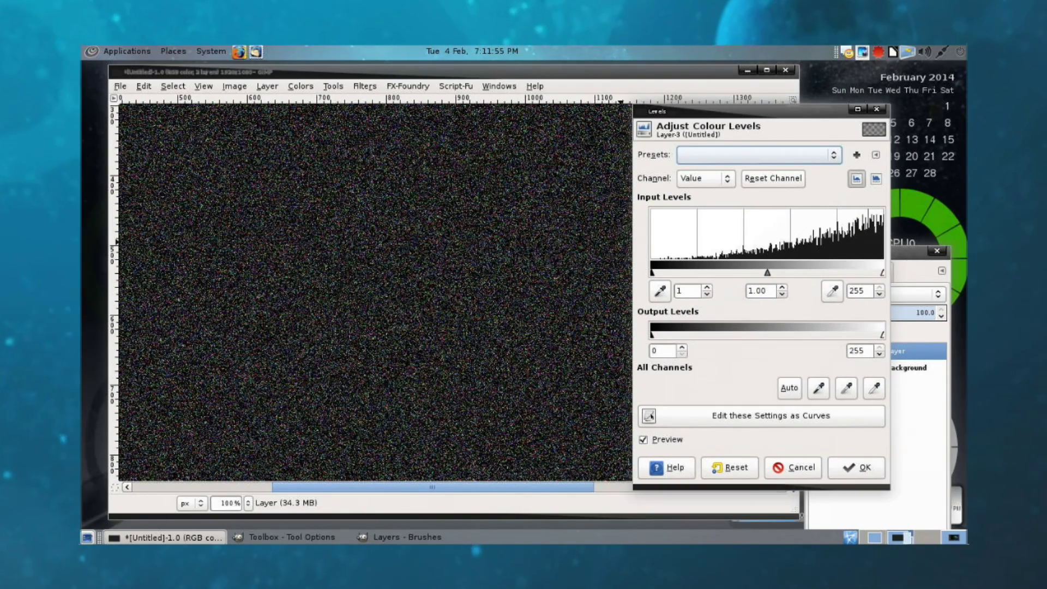
{"action": "left_click_drag", "start_coordinate": [654, 273], "coordinate": [824, 272]}
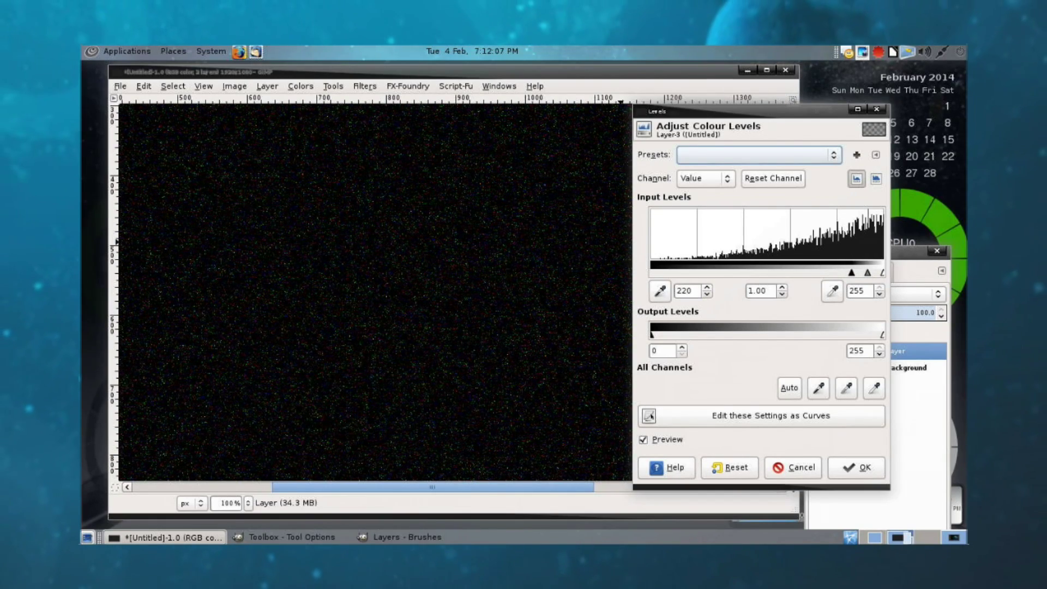
{"action": "left_click_drag", "start_coordinate": [854, 272], "coordinate": [865, 272]}
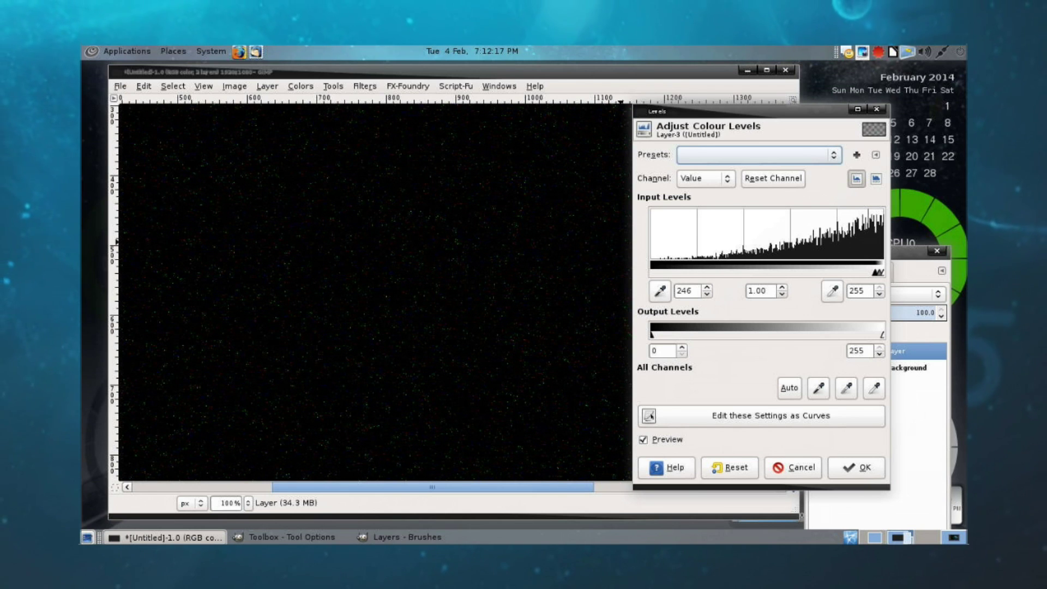
{"action": "left_click", "coordinate": [855, 468]}
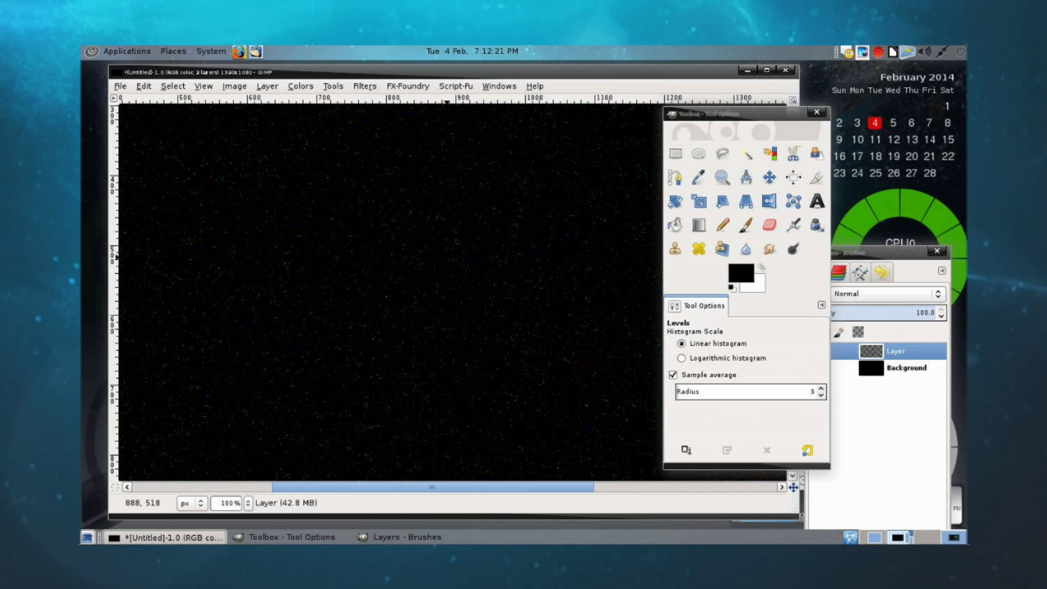
Desaturate the thinned noise layer with shades of gray based on luminosity.
{"action": "key", "text": "minus"}
{"action": "key", "text": "minus"}
{"action": "key", "text": "minus"}
{"action": "key", "text": "minus"}
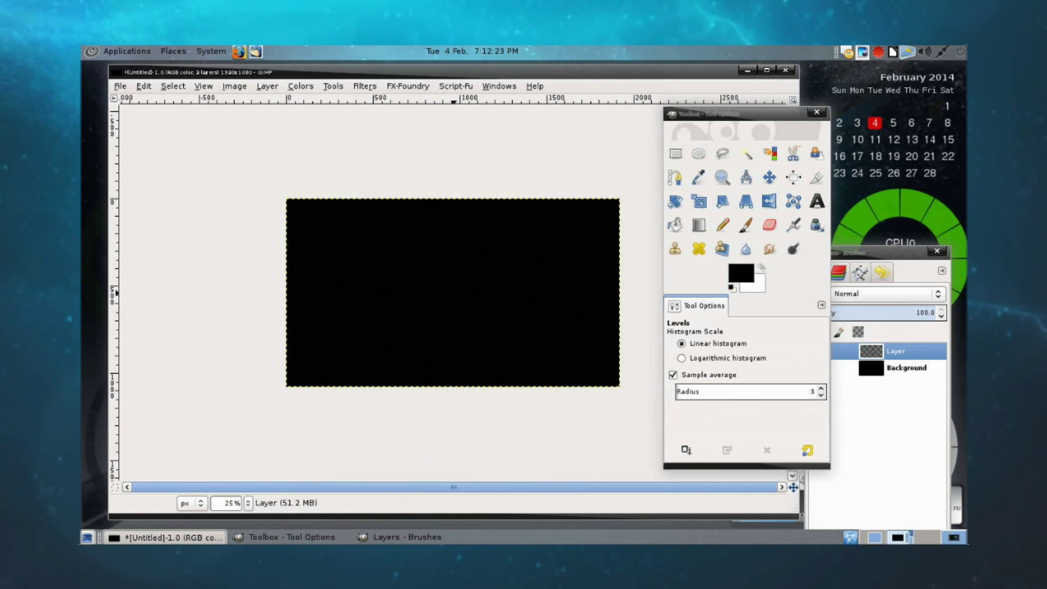
{"action": "key", "text": "1"}
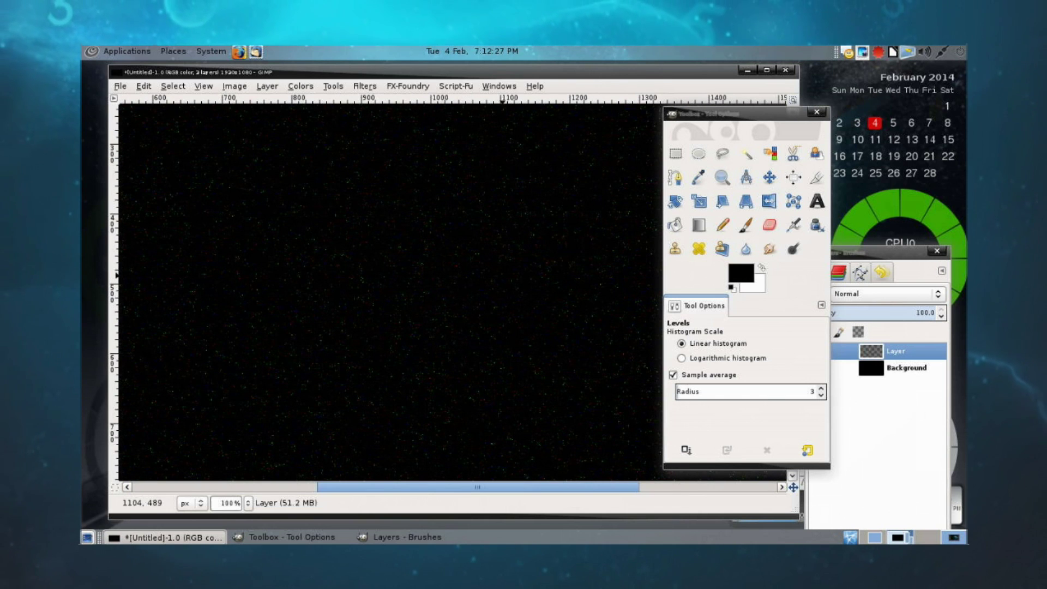
{"action": "key", "text": "plus"}
{"action": "key", "text": "plus"}
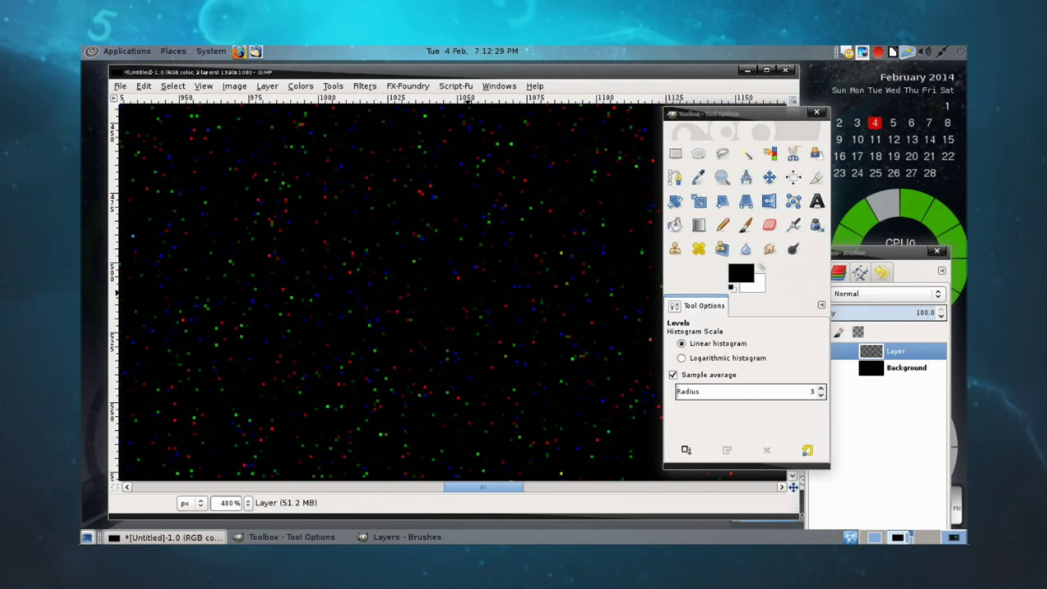
{"action": "key", "text": "minus"}
{"action": "key", "text": "1"}
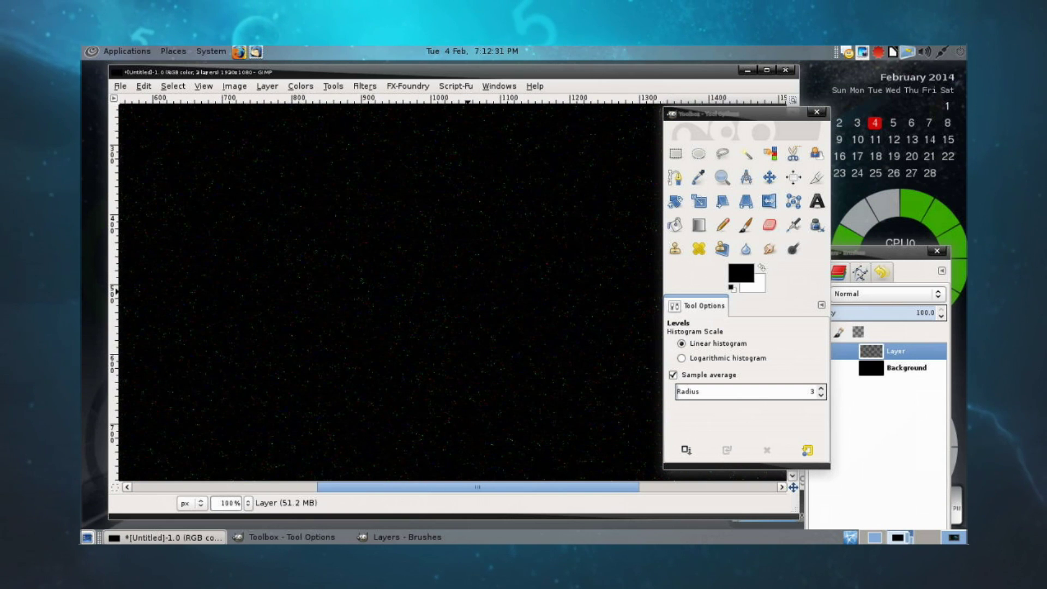
{"action": "right_click", "coordinate": [468, 292]}
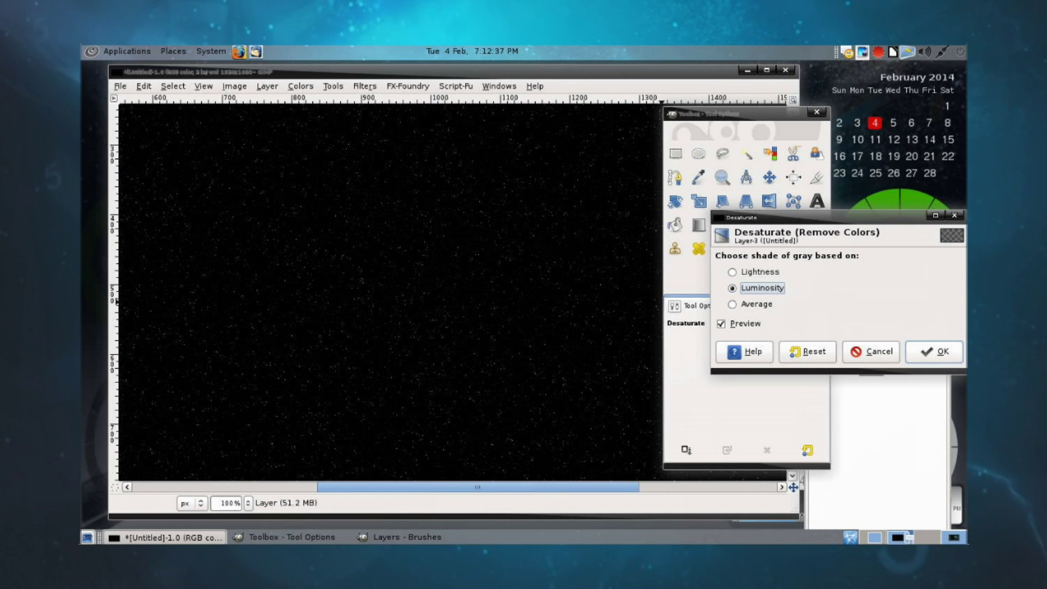
{"action": "left_click", "coordinate": [934, 352]}
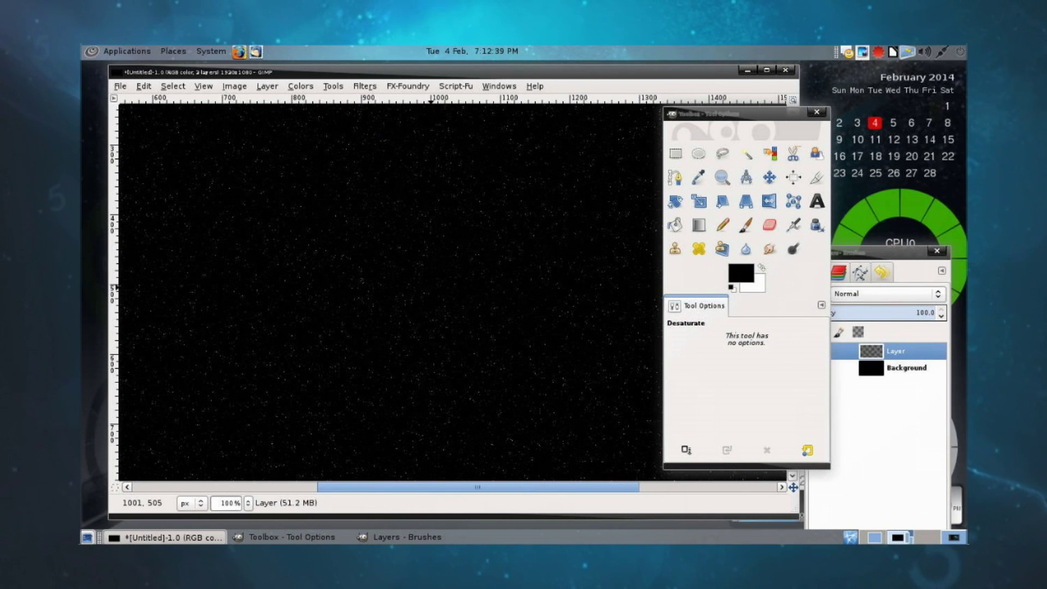
Examine the density and brightness of the gray specks at close range and at actual size.
{"action": "scroll", "coordinate": [431, 287], "scroll_direction": "up", "scroll_amount": 4}
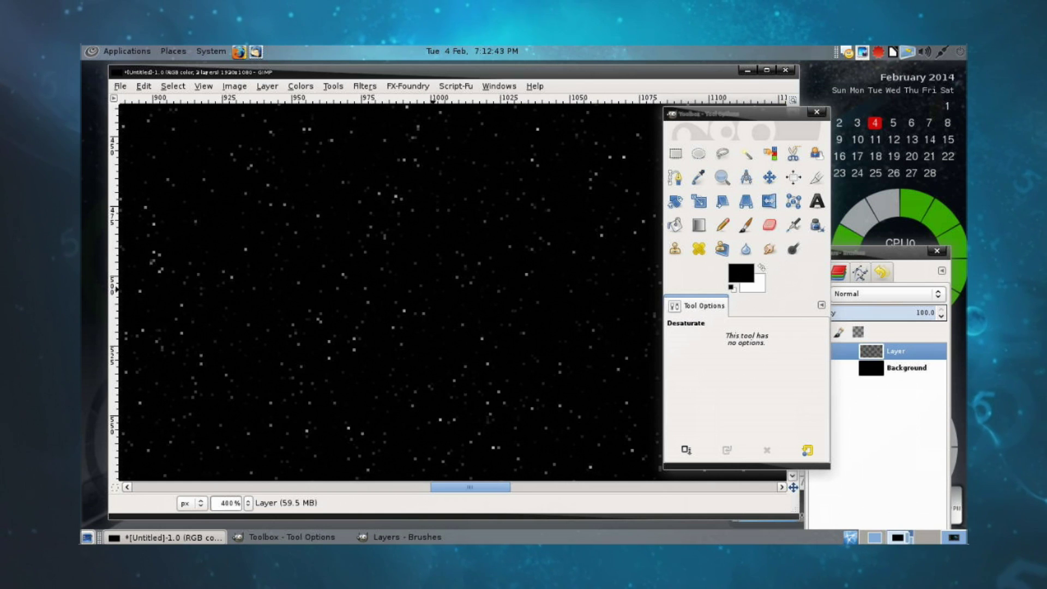
{"action": "key", "text": "plus"}
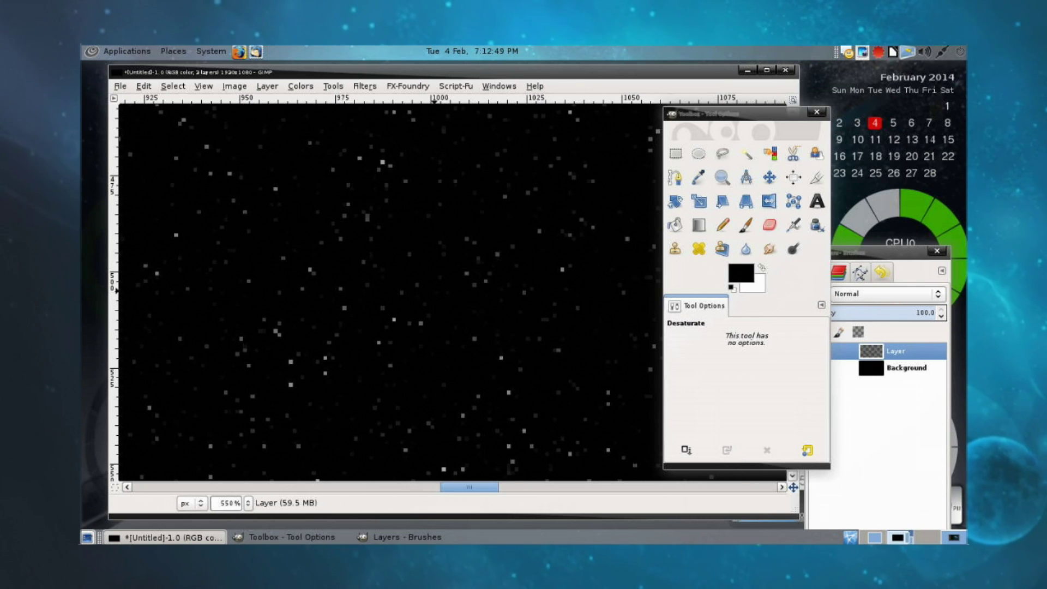
{"action": "key", "text": "minus"}
{"action": "key", "text": "minus"}
{"action": "key", "text": "minus"}
{"action": "key", "text": "minus"}
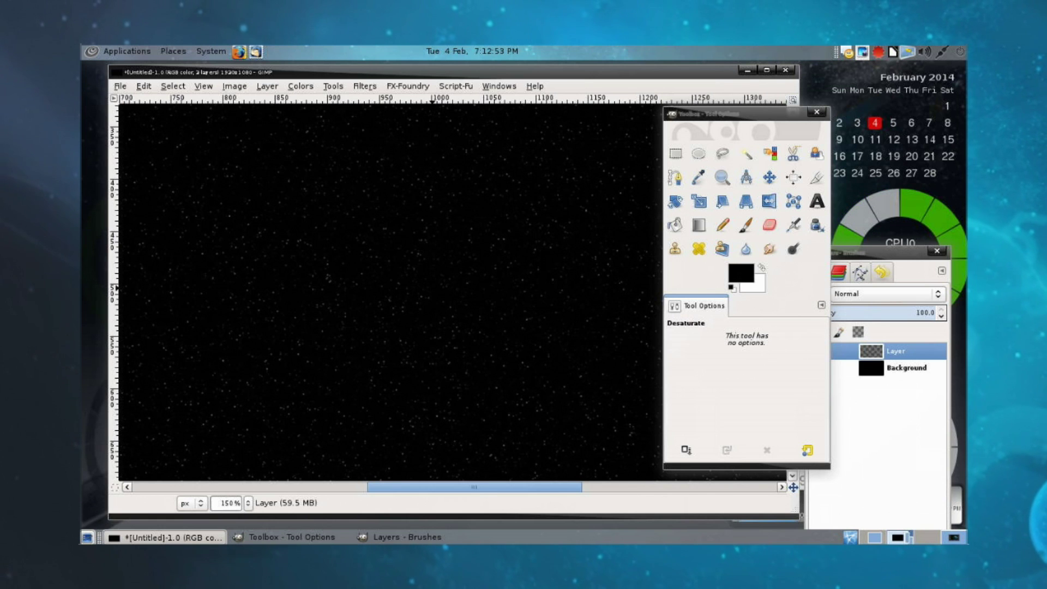
{"action": "key", "text": "minus"}
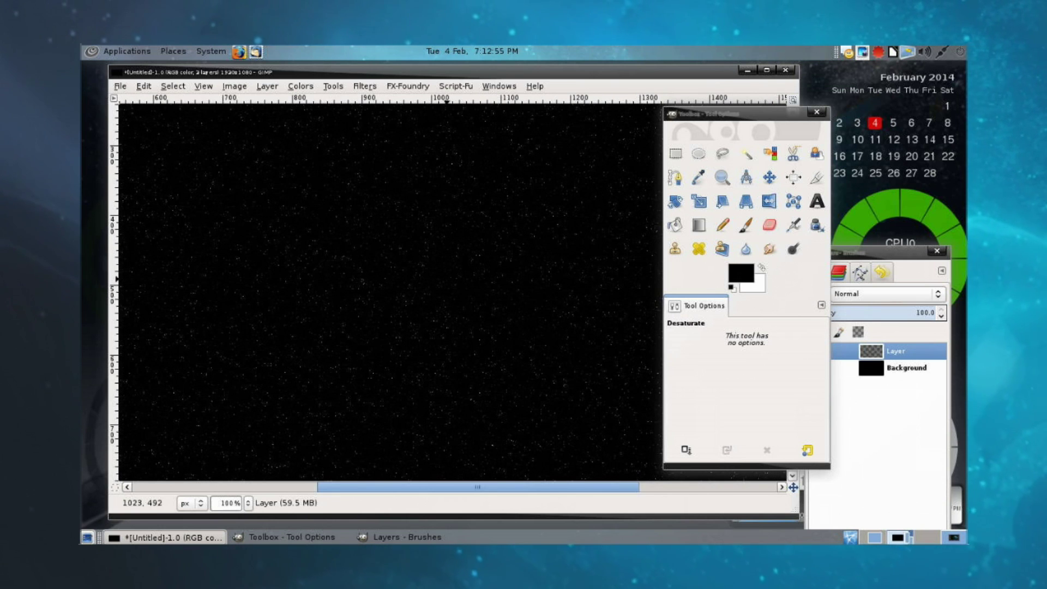
{"action": "key", "text": "plus"}
{"action": "key", "text": "plus"}
{"action": "key", "text": "plus"}
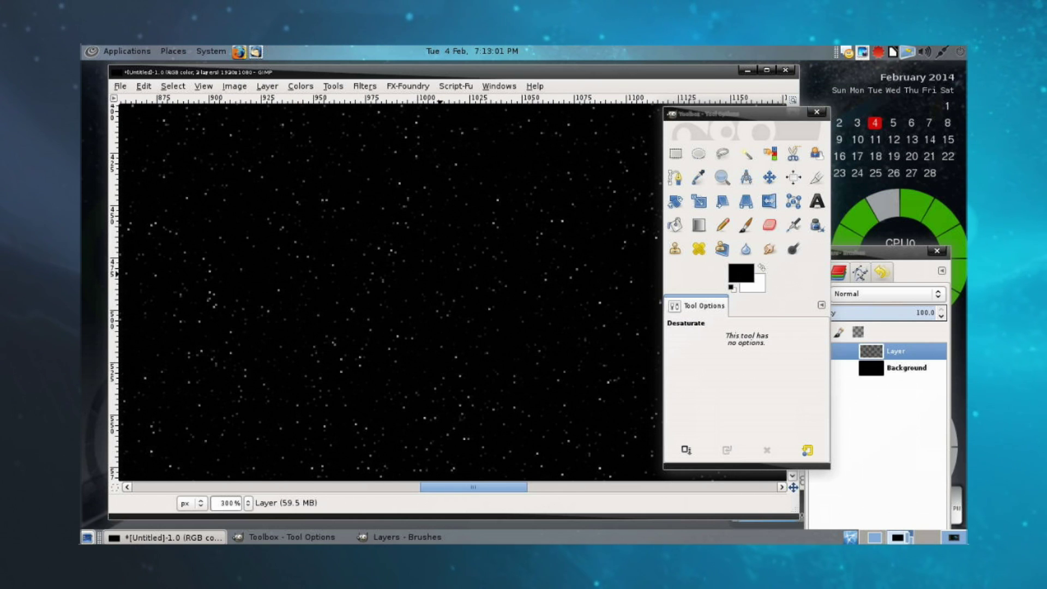
{"action": "key", "text": "minus"}
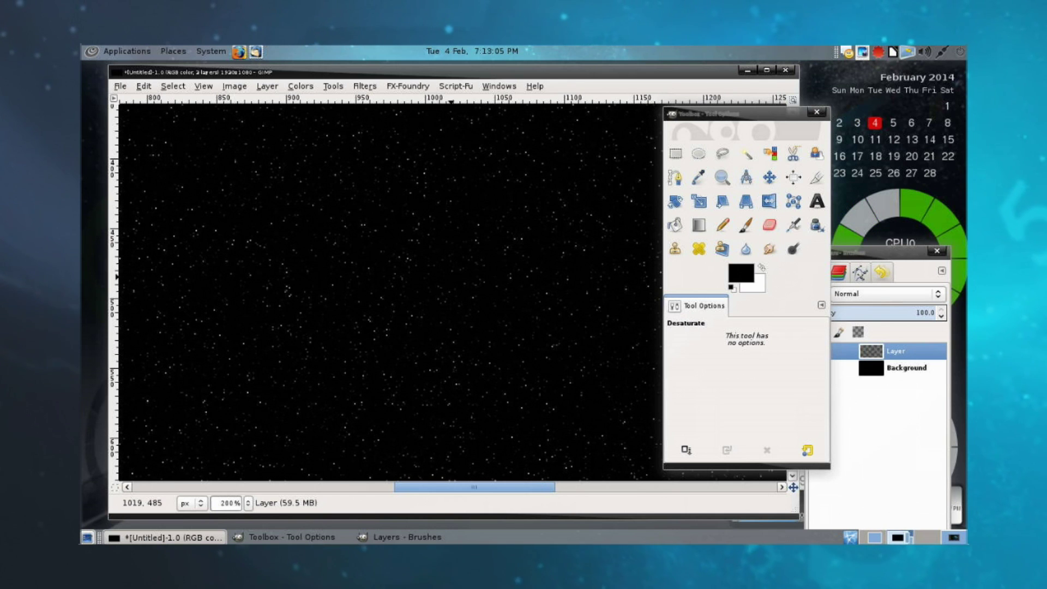
Apply the Sparkle filter to the noise layer with luminosity threshold 0.001, flare intensity 0.08, spike length 20, 4 spike points and spike angle 15.
{"action": "right_click", "coordinate": [452, 278]}
{"action": "mouse_move", "coordinate": [491, 399]}
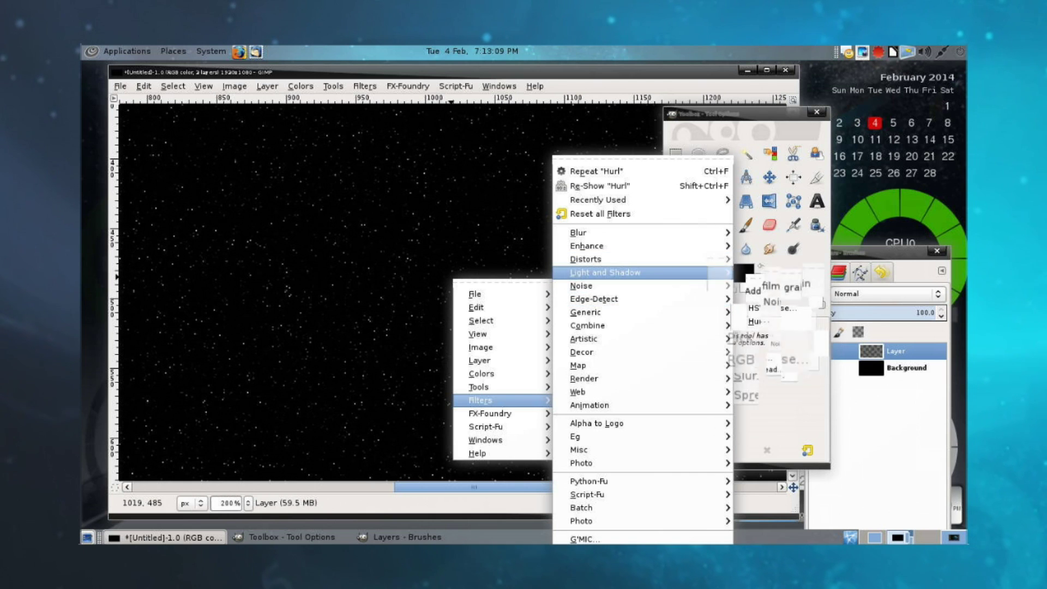
{"action": "mouse_move", "coordinate": [709, 272]}
{"action": "left_click", "coordinate": [763, 325]}
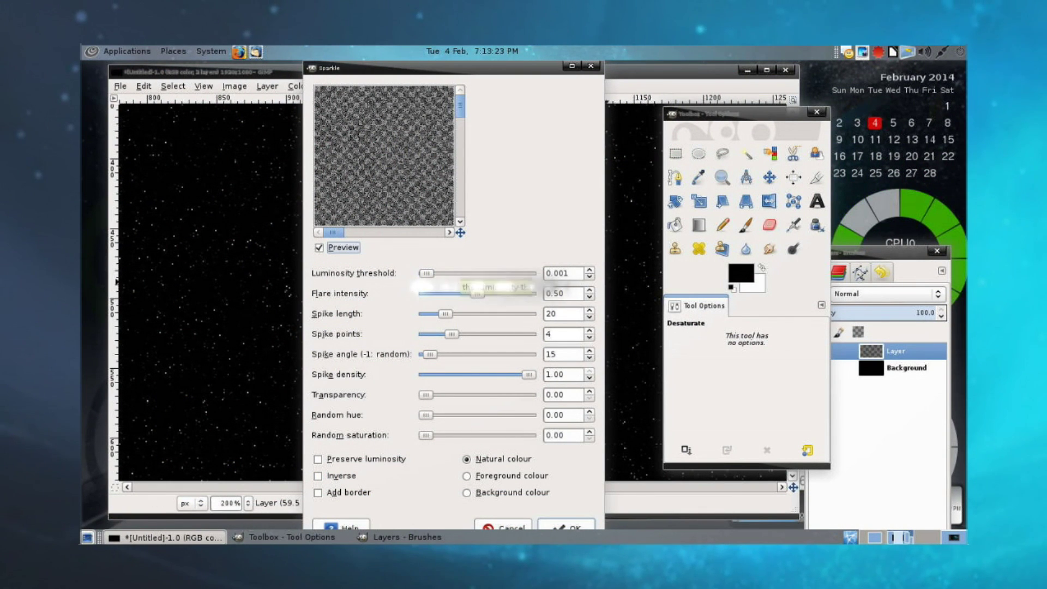
{"action": "left_click", "coordinate": [589, 276]}
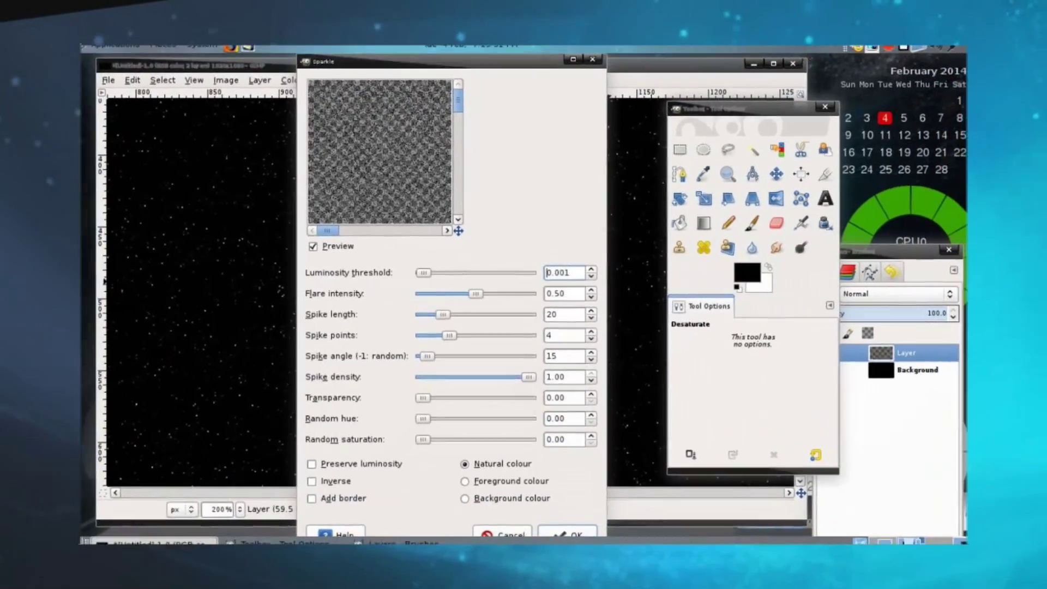
{"action": "left_click_drag", "start_coordinate": [467, 294], "coordinate": [462, 295]}
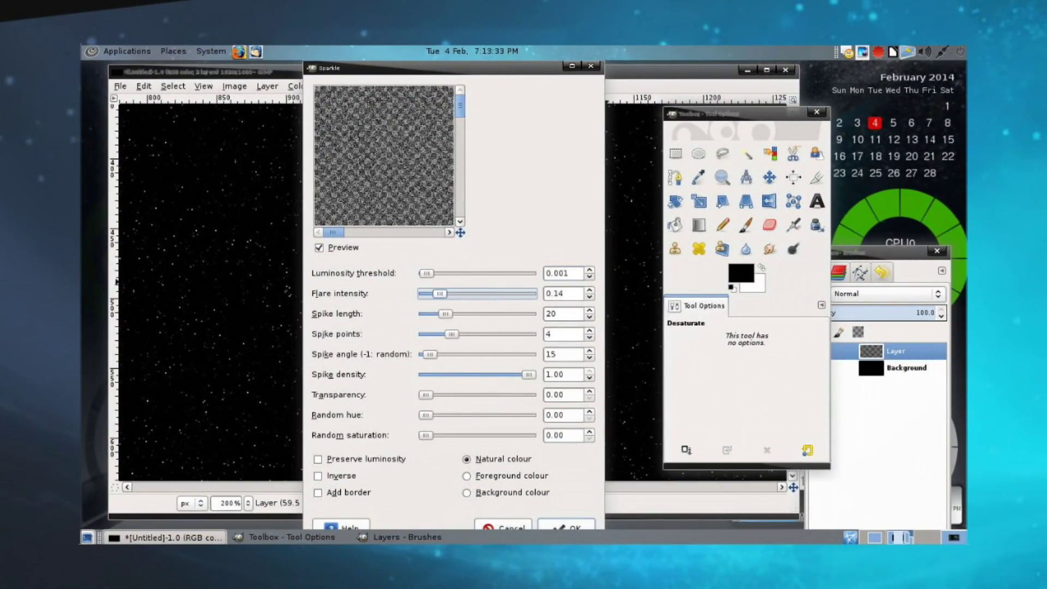
{"action": "scroll", "coordinate": [437, 294], "scroll_direction": "up", "scroll_amount": 2}
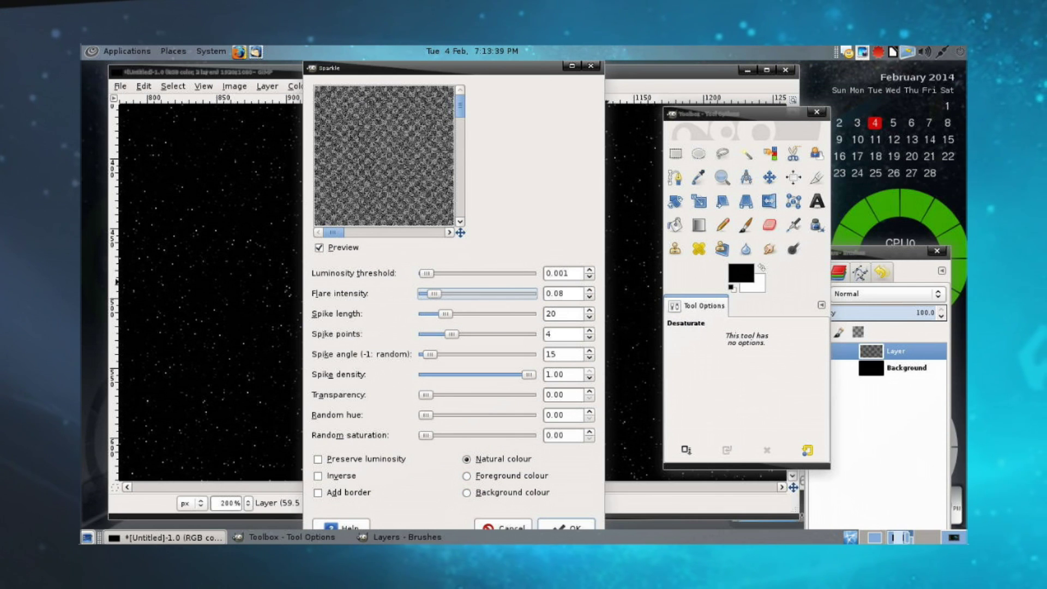
{"action": "double_click", "coordinate": [550, 354]}
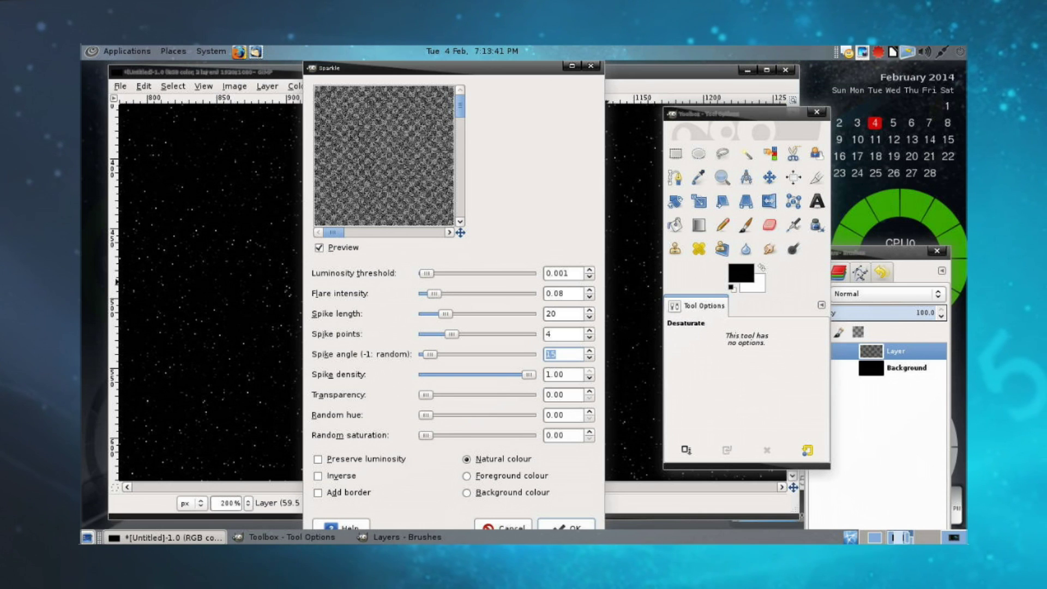
{"action": "double_click", "coordinate": [557, 375]}
{"action": "key", "text": "Tab"}
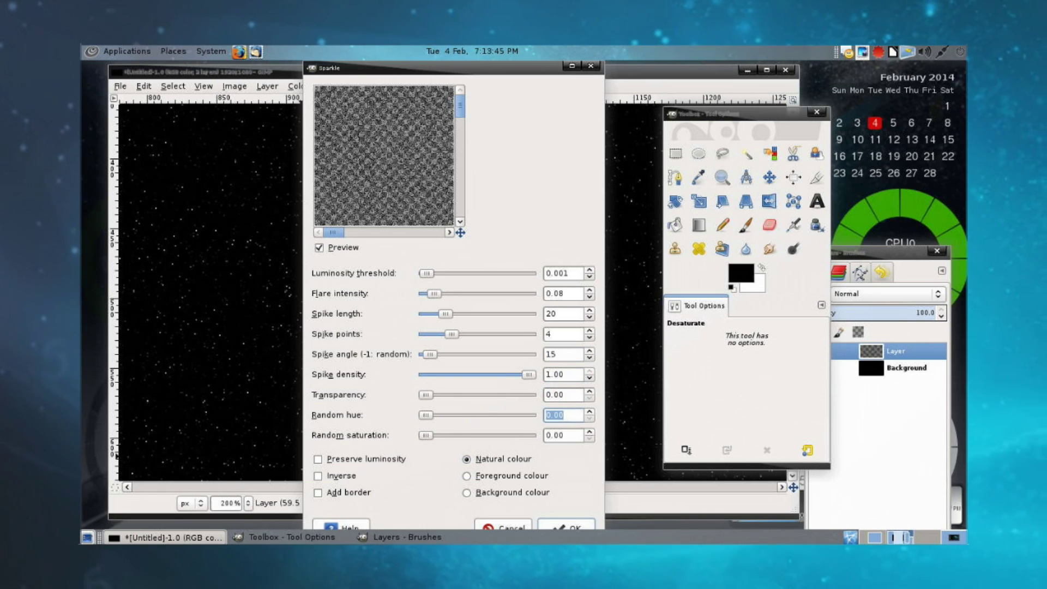
{"action": "key", "text": "Return"}
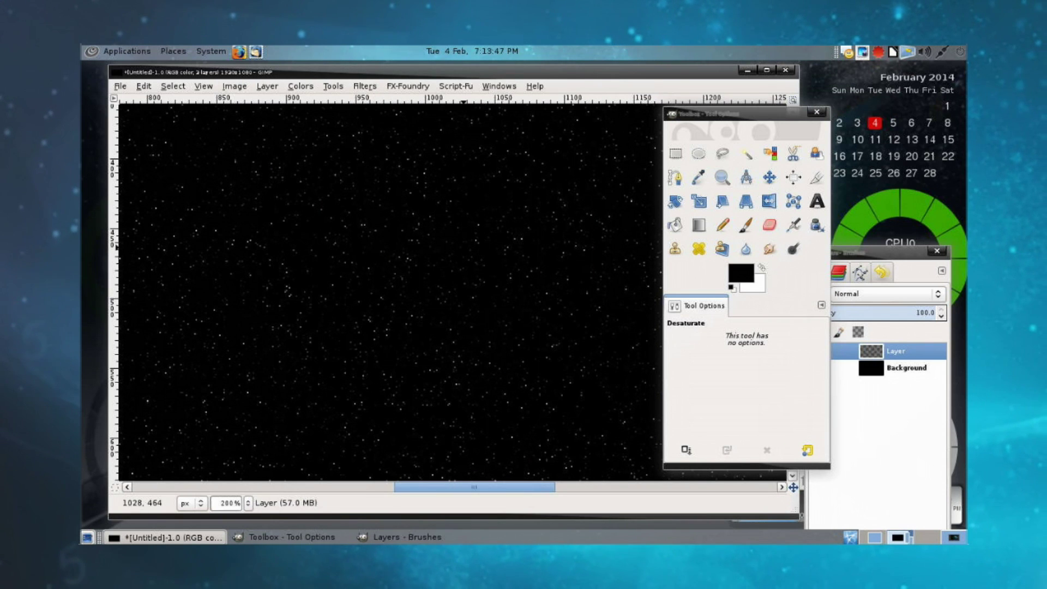
Activate the Rectangle Select tool and inspect the sparkled specks up close and at actual size.
{"action": "key", "text": "1"}
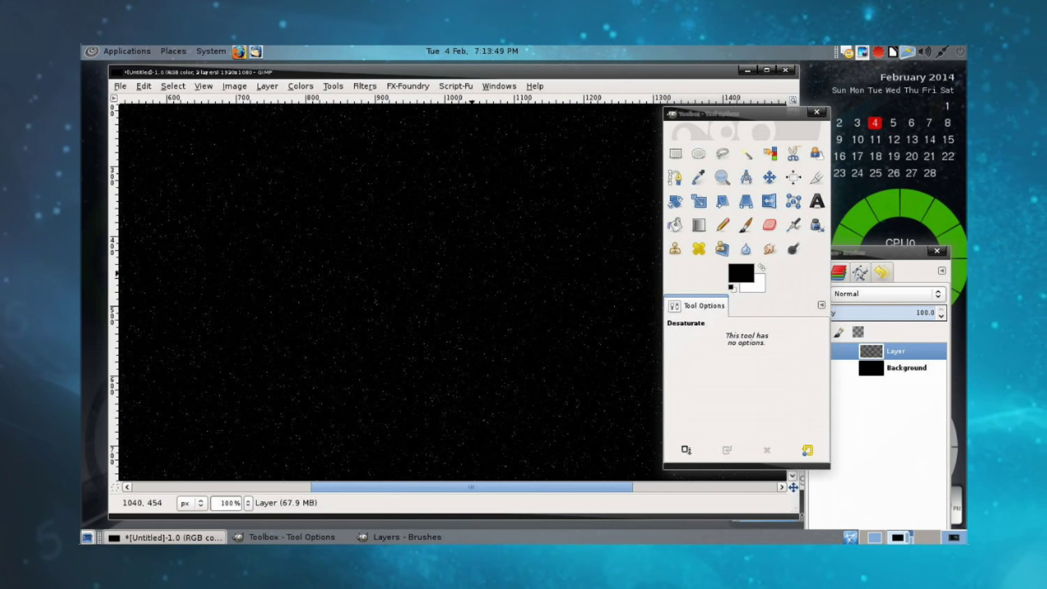
{"action": "key", "text": "2"}
{"action": "key", "text": "3"}
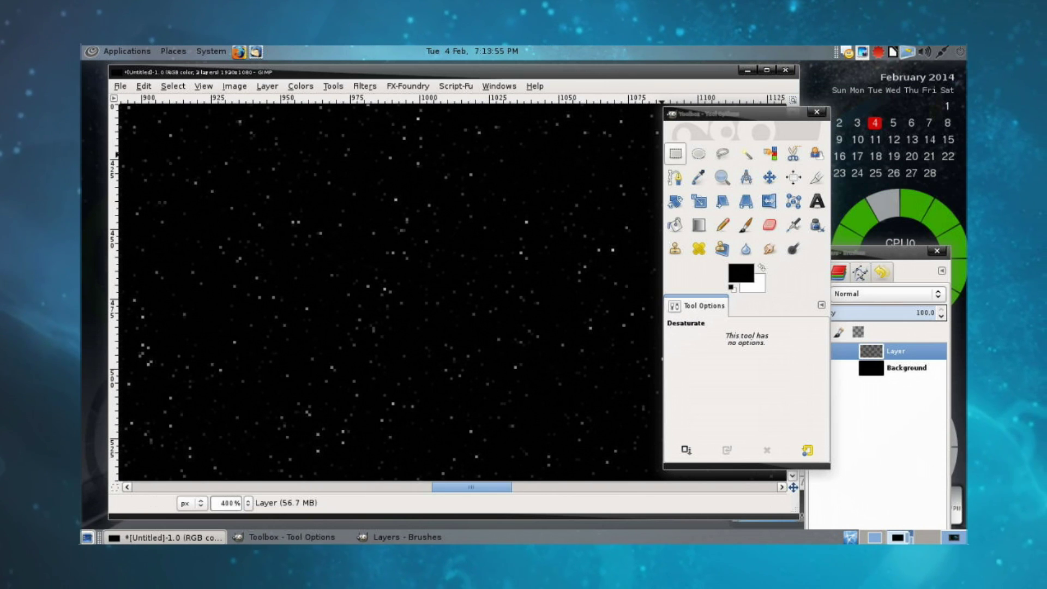
{"action": "left_click", "coordinate": [676, 154]}
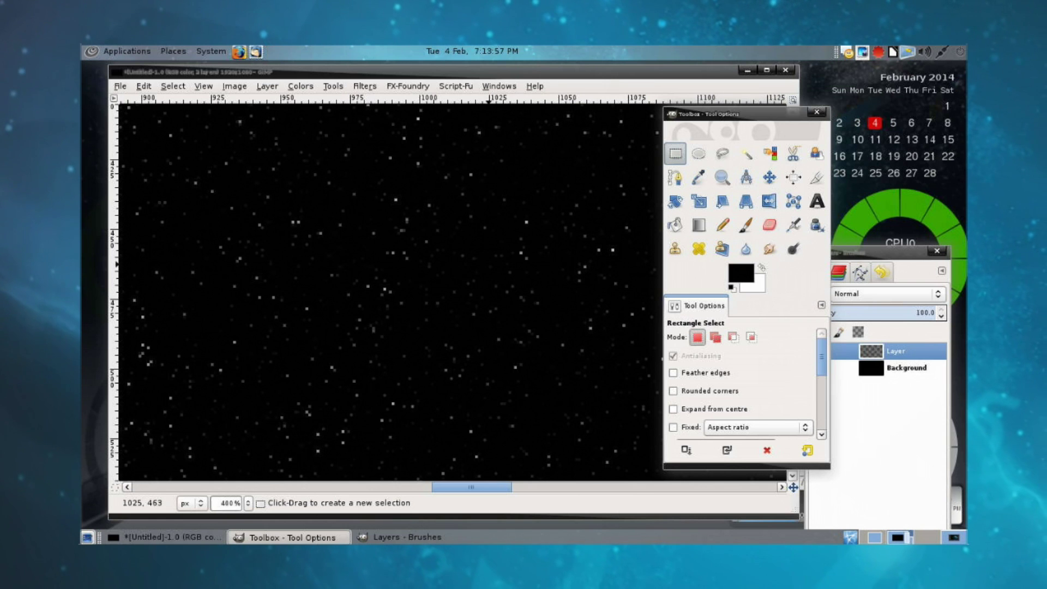
{"action": "key", "text": "2"}
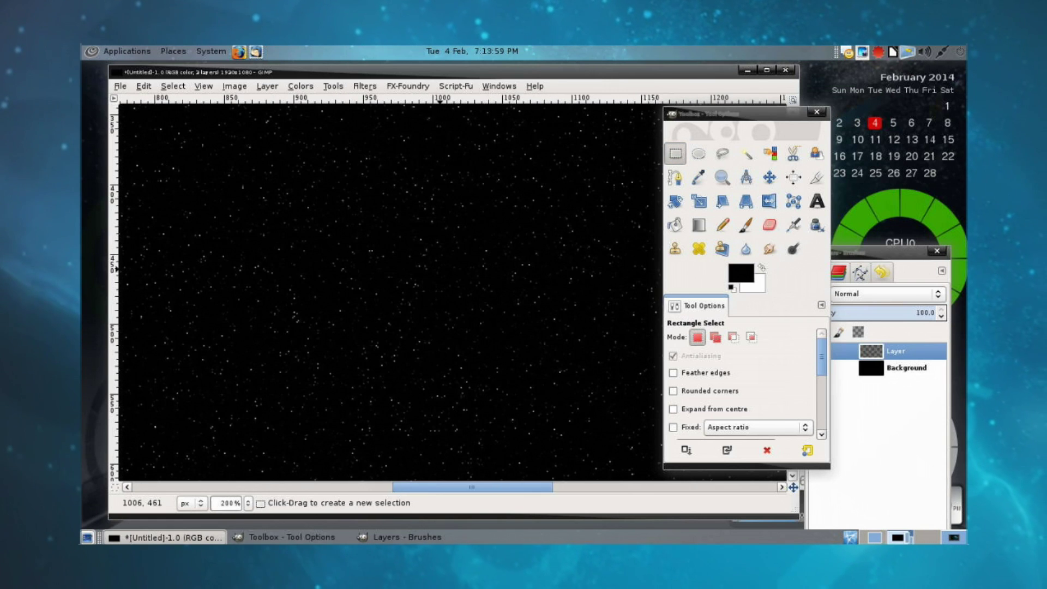
{"action": "key", "text": "minus"}
{"action": "key", "text": "1"}
Apply the Sparkle filter to the noise layer with flare intensity 0.14 and luminosity threshold 0.004.
{"action": "right_click", "coordinate": [425, 274]}
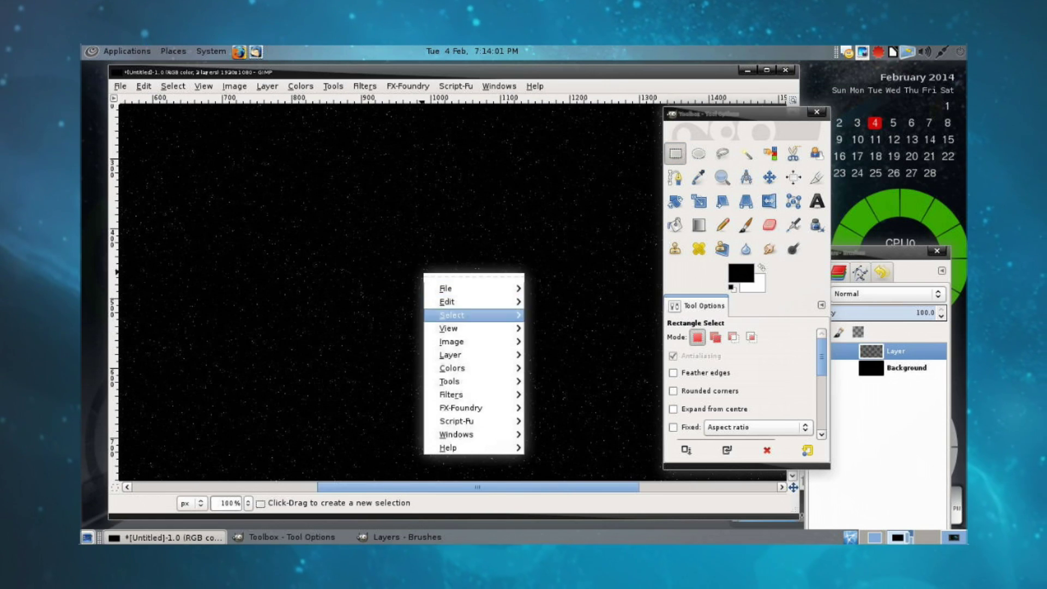
{"action": "mouse_move", "coordinate": [451, 395]}
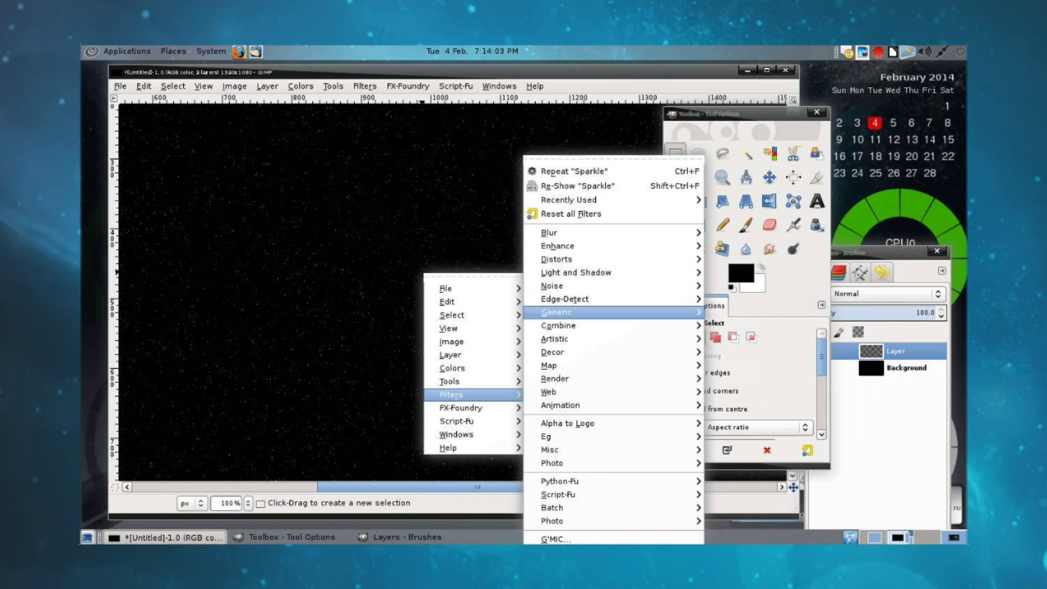
{"action": "key", "text": "Right"}
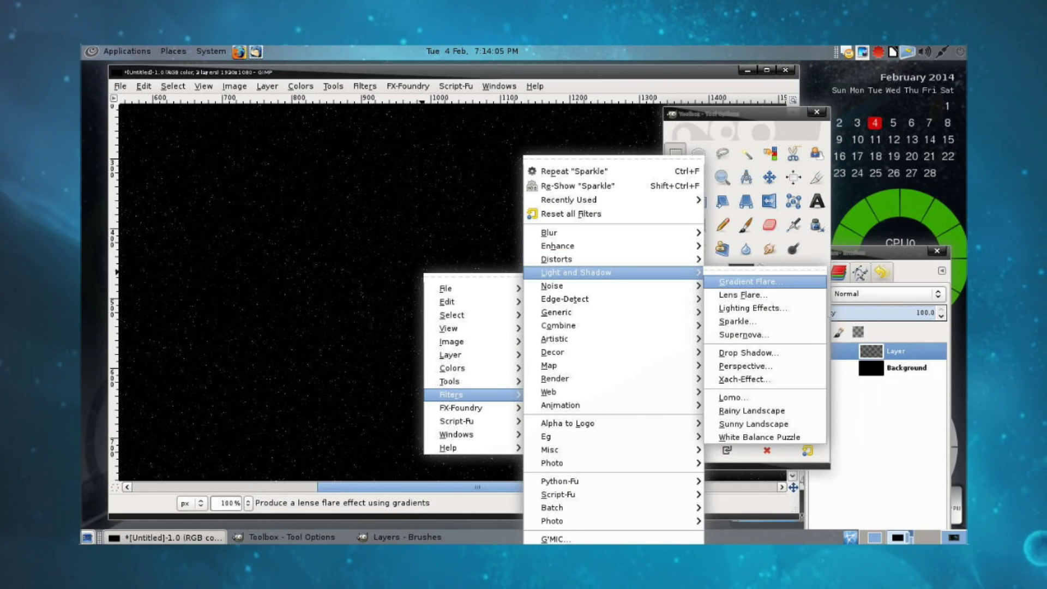
{"action": "key", "text": "Down"}
{"action": "key", "text": "Down"}
{"action": "key", "text": "Down"}
{"action": "key", "text": "Down"}
{"action": "key", "text": "Down"}
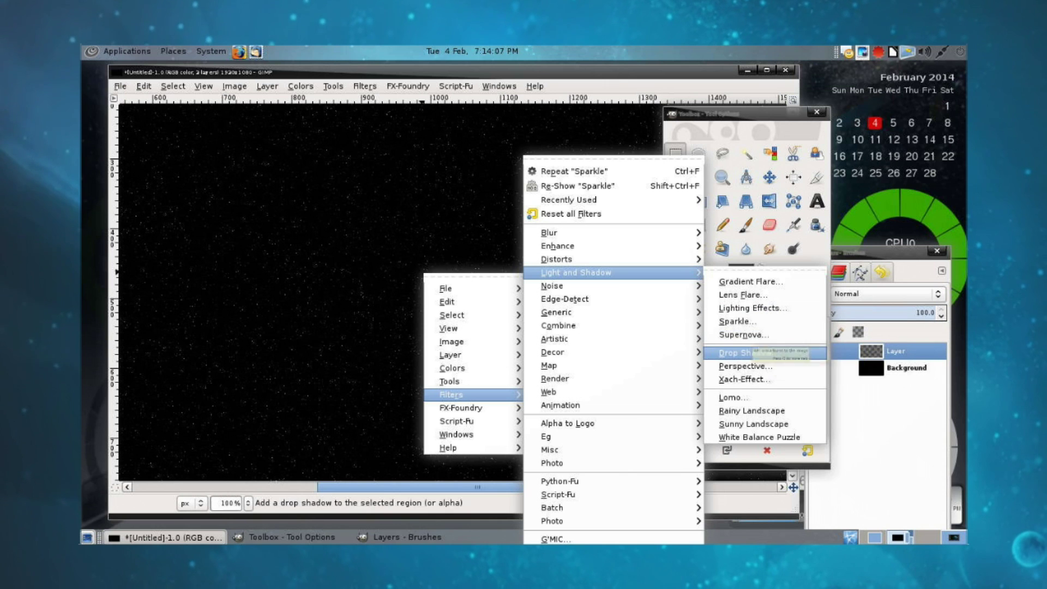
{"action": "left_click", "coordinate": [738, 321]}
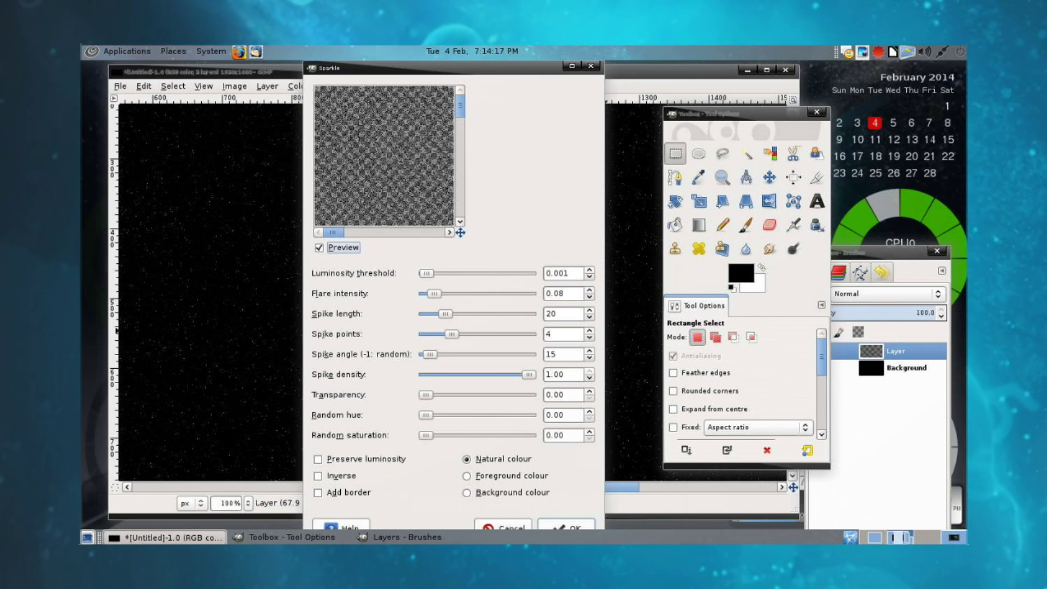
{"action": "left_click_drag", "start_coordinate": [434, 294], "coordinate": [440, 294]}
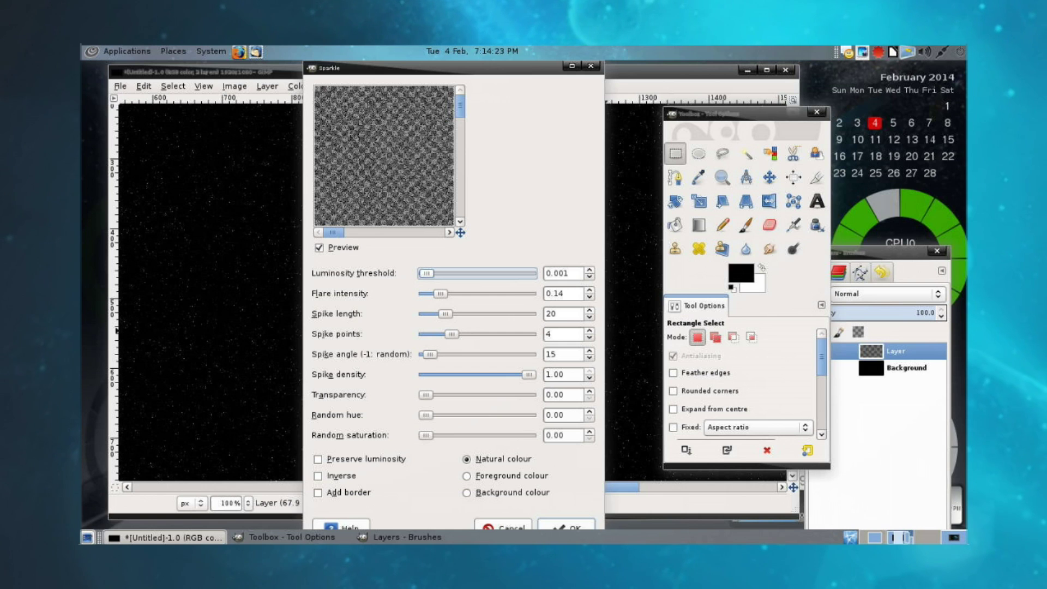
{"action": "left_click_drag", "start_coordinate": [427, 273], "coordinate": [429, 273]}
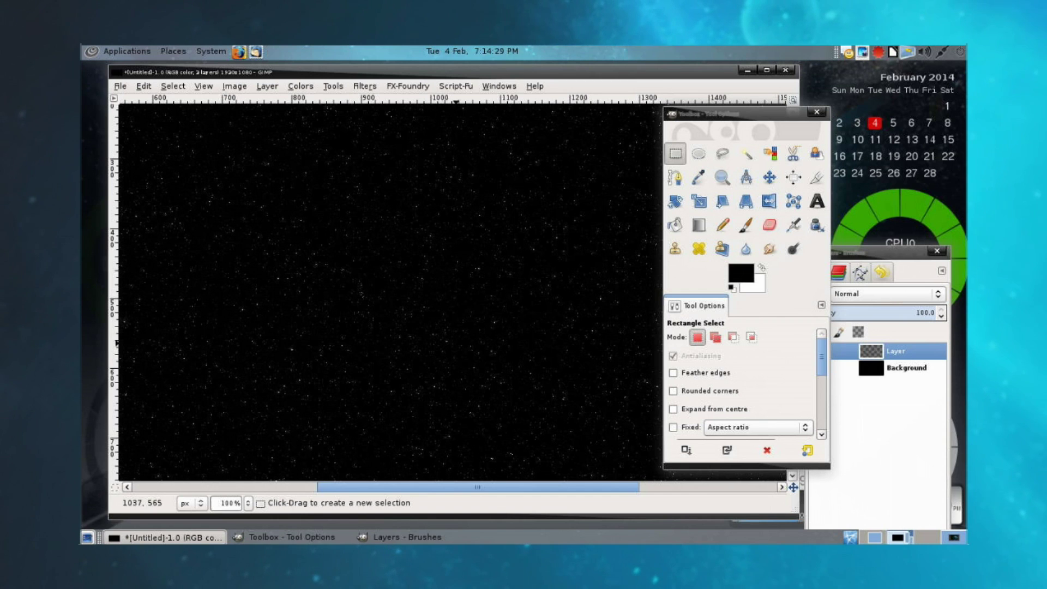
Examine the brightness and spikes of the newly sparkled specks at close range and at actual size.
{"action": "key", "text": "ctrl"}
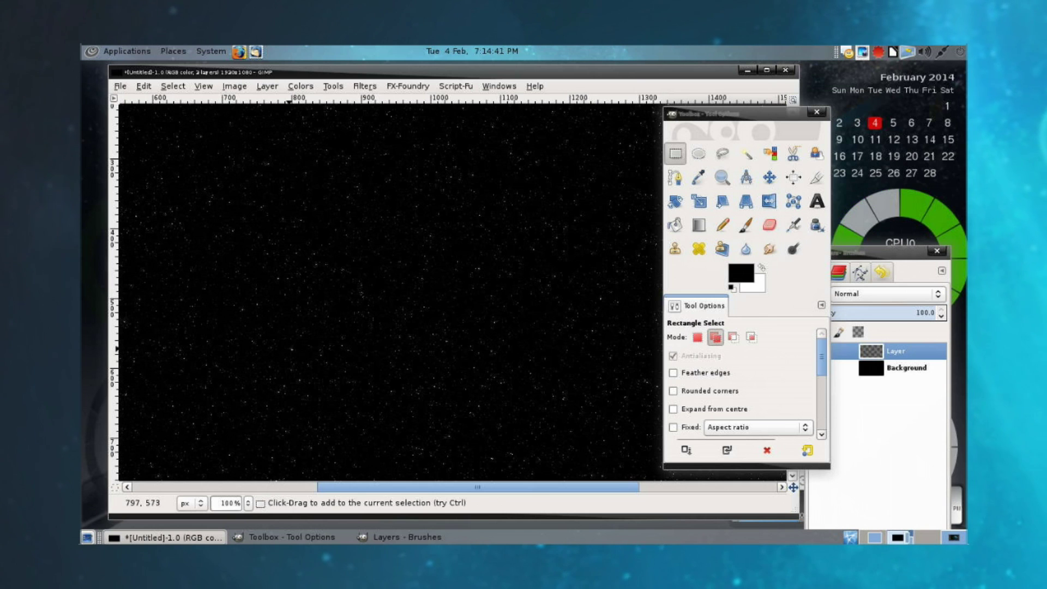
{"action": "key", "text": "plus"}
{"action": "key", "text": "plus"}
{"action": "key", "text": "plus"}
{"action": "key", "text": "plus"}
{"action": "key", "text": "plus"}
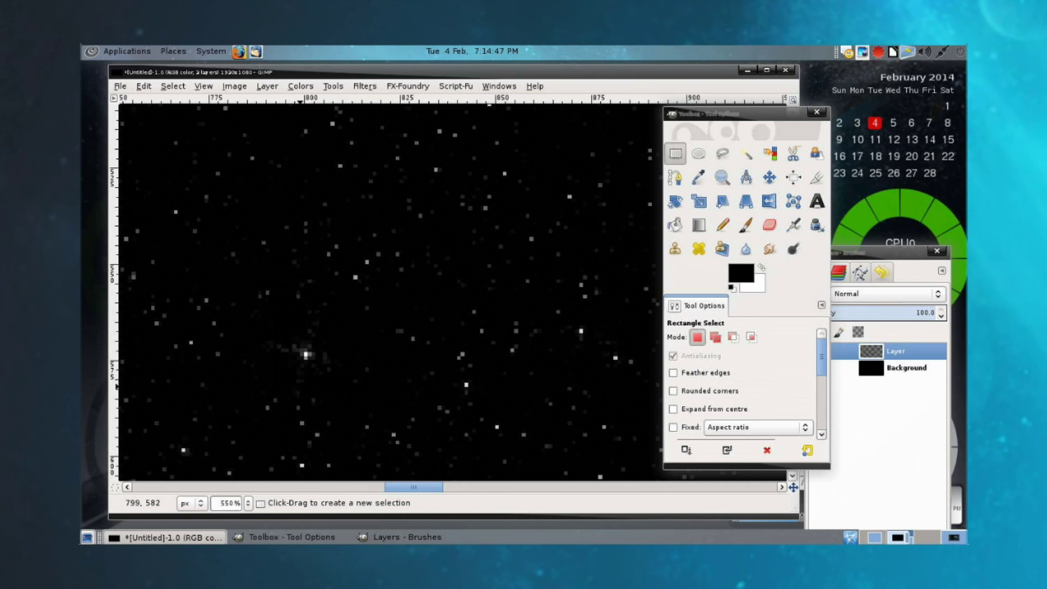
{"action": "scroll", "coordinate": [301, 386], "scroll_direction": "down", "scroll_amount": 5}
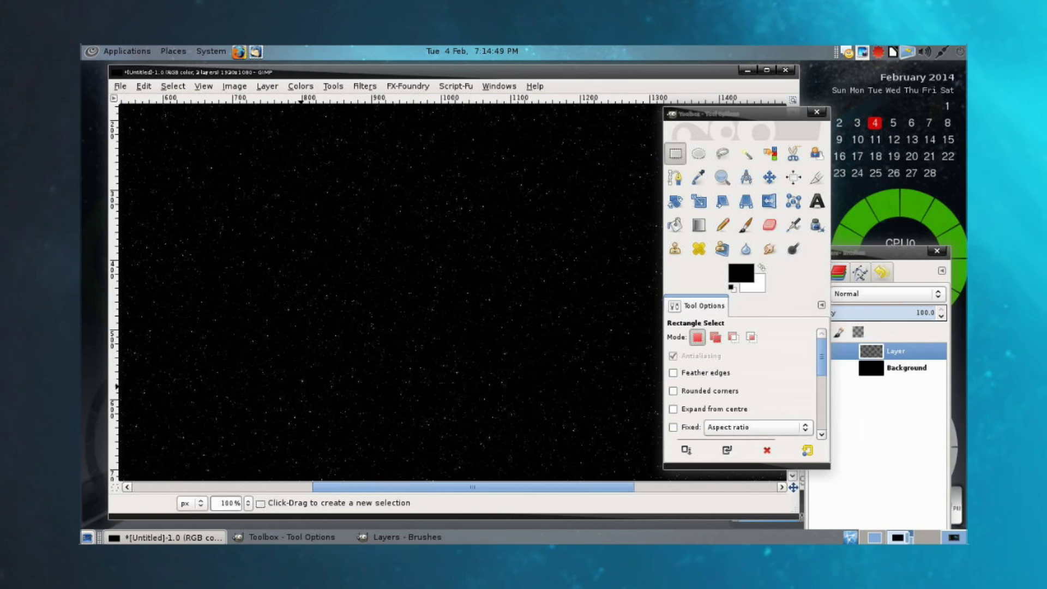
{"action": "scroll", "coordinate": [301, 386], "scroll_direction": "down", "scroll_amount": 1}
{"action": "scroll", "coordinate": [464, 383], "scroll_direction": "up", "scroll_amount": 1}
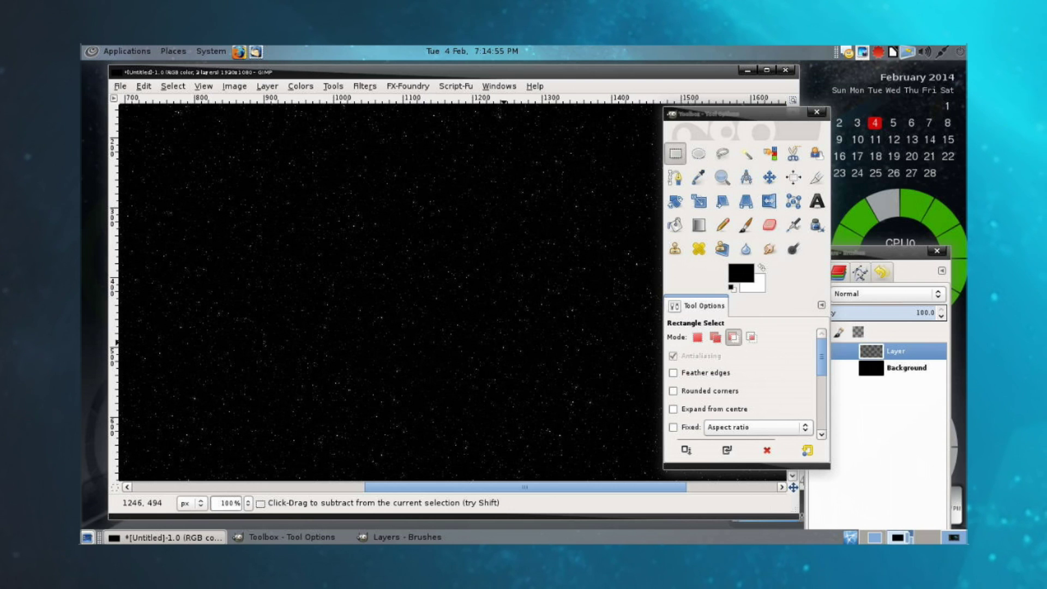
Apply the Sparkle filter to the small selected area around a bright star, with luminosity threshold 0.004 and flare intensity 0.18.
{"action": "right_click", "coordinate": [433, 328]}
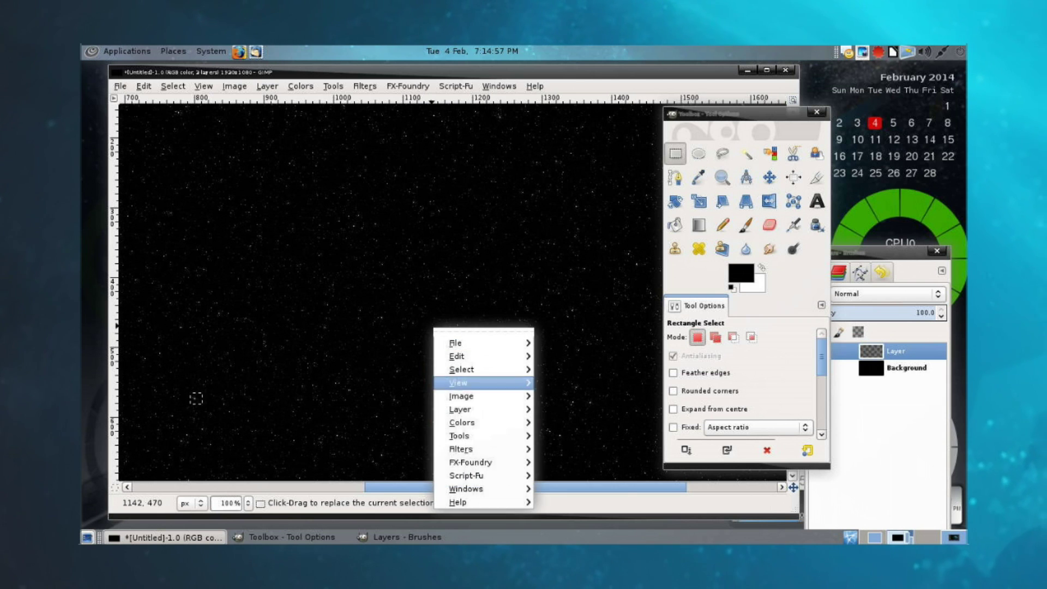
{"action": "mouse_move", "coordinate": [461, 449]}
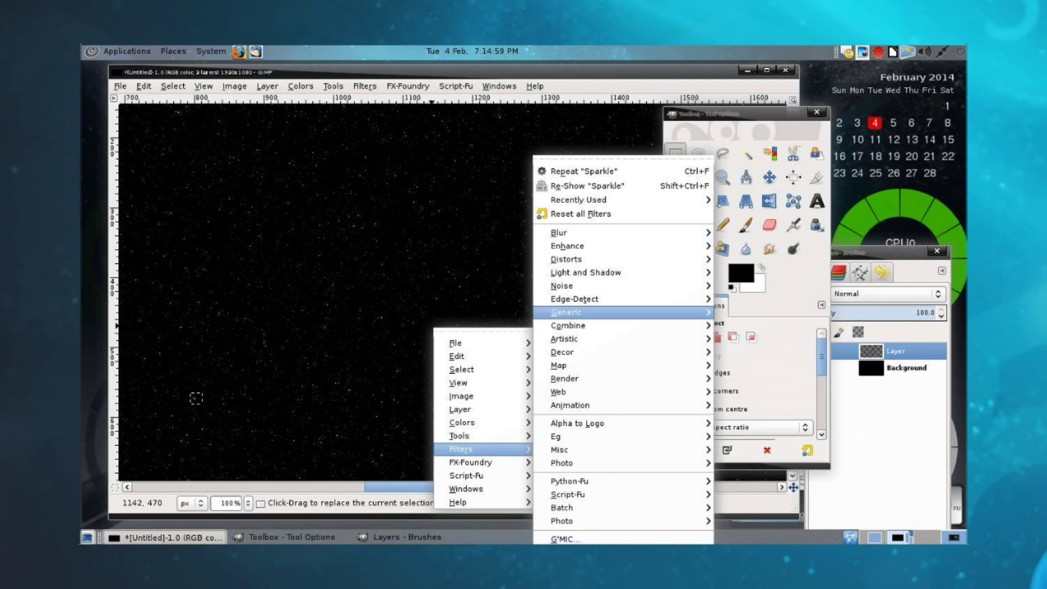
{"action": "mouse_move", "coordinate": [600, 272]}
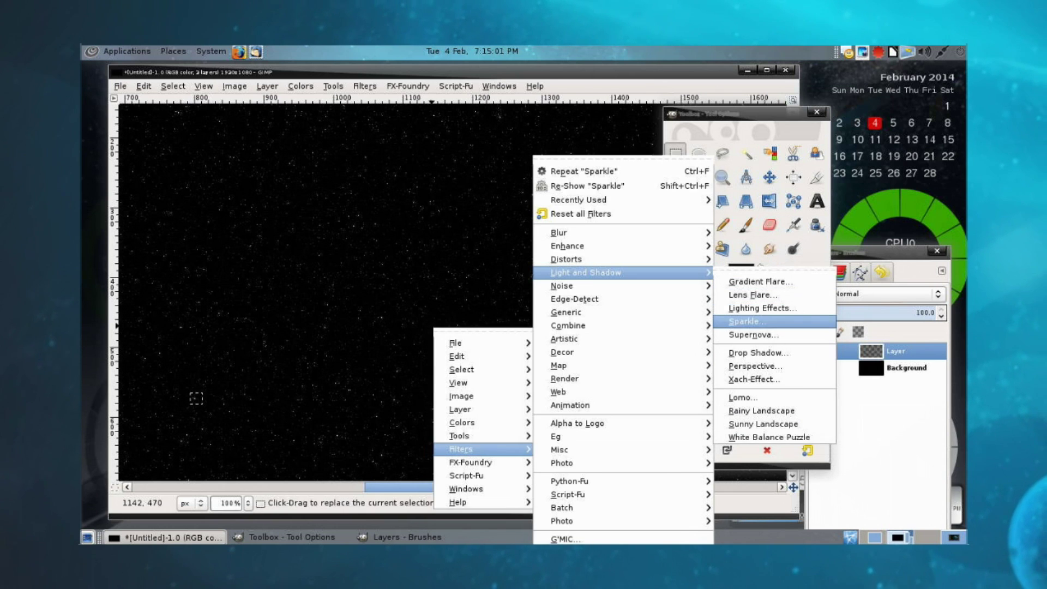
{"action": "left_click", "coordinate": [747, 321]}
{"action": "left_click", "coordinate": [589, 189]}
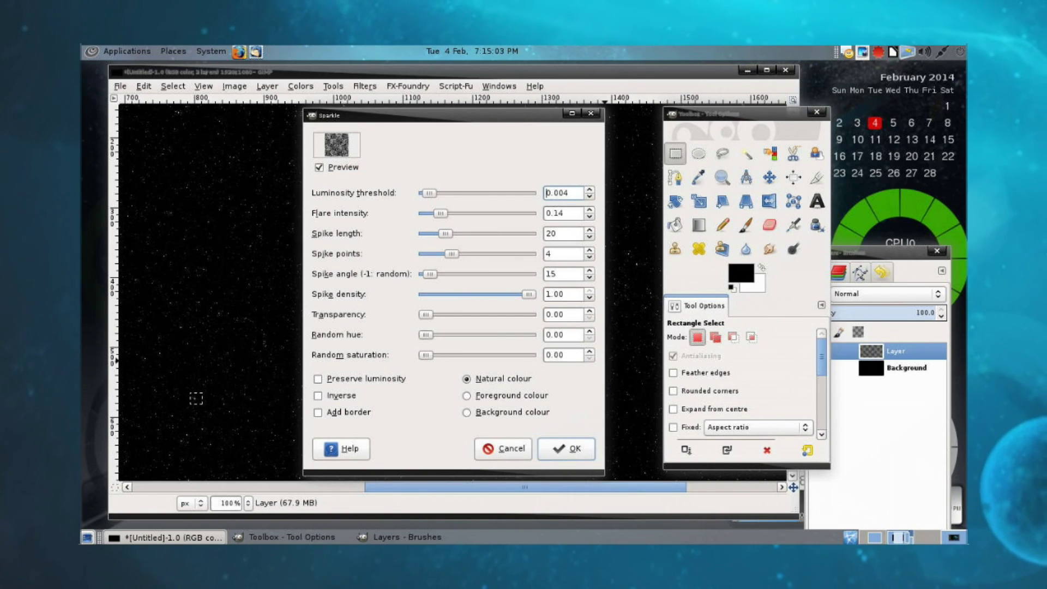
{"action": "left_click_drag", "start_coordinate": [559, 192], "coordinate": [569, 192]}
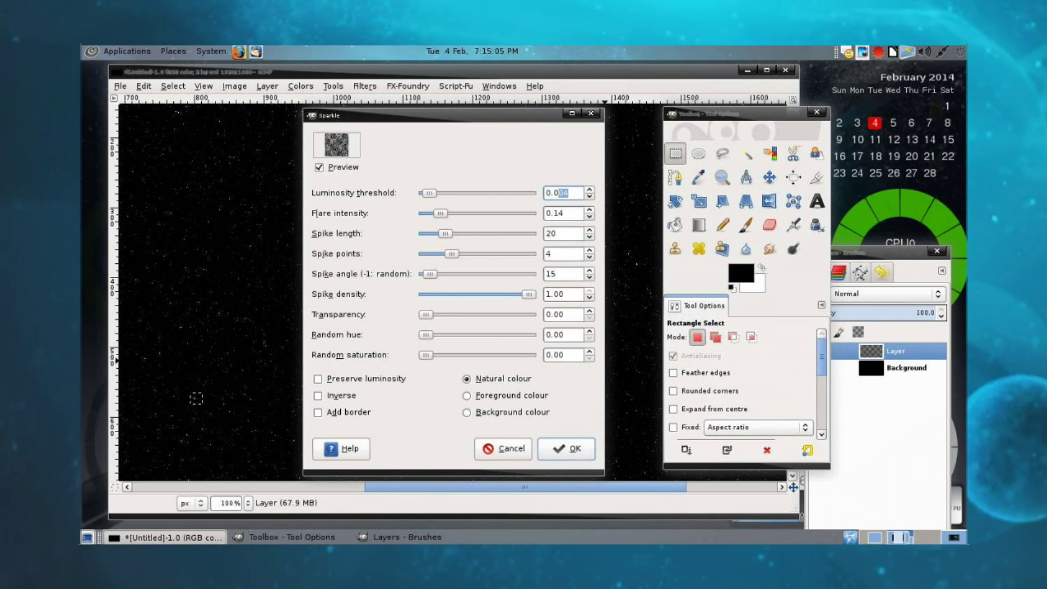
{"action": "key", "text": "Tab"}
{"action": "key", "text": "Up"}
{"action": "key", "text": "Up"}
{"action": "key", "text": "Up"}
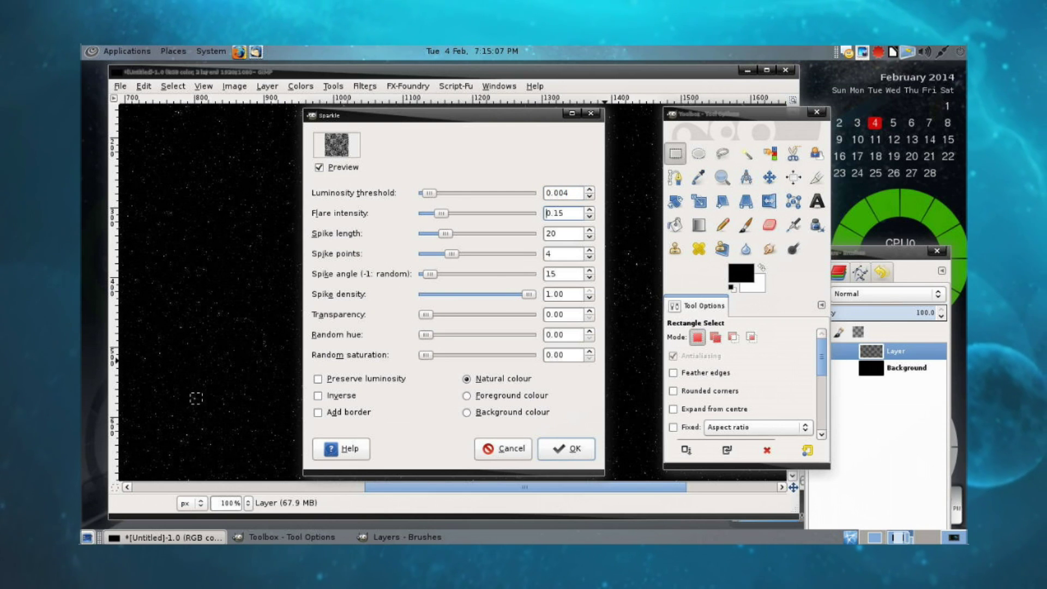
{"action": "key", "text": "Up"}
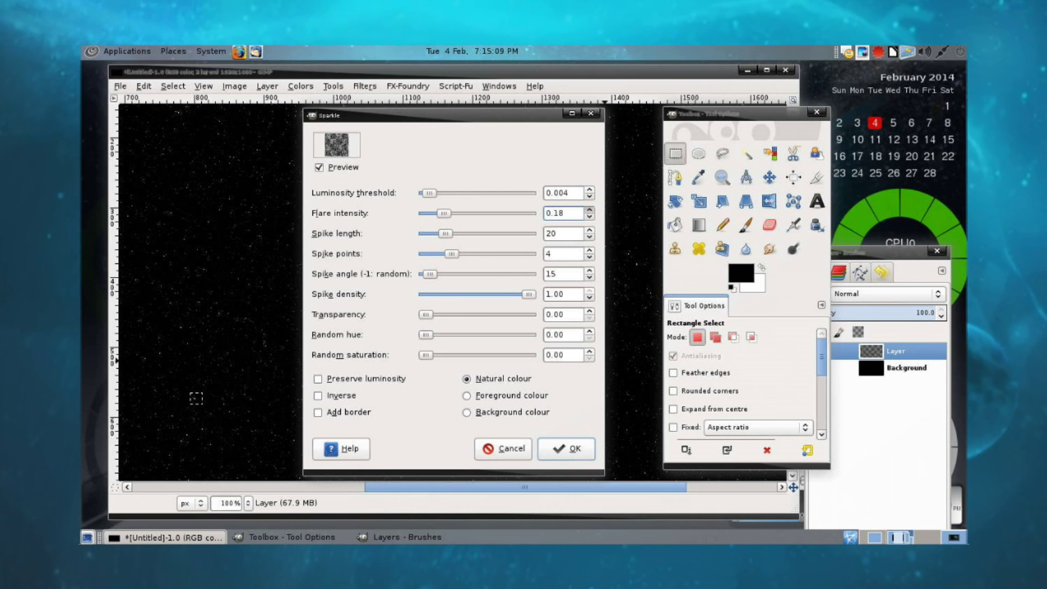
{"action": "key", "text": "Return"}
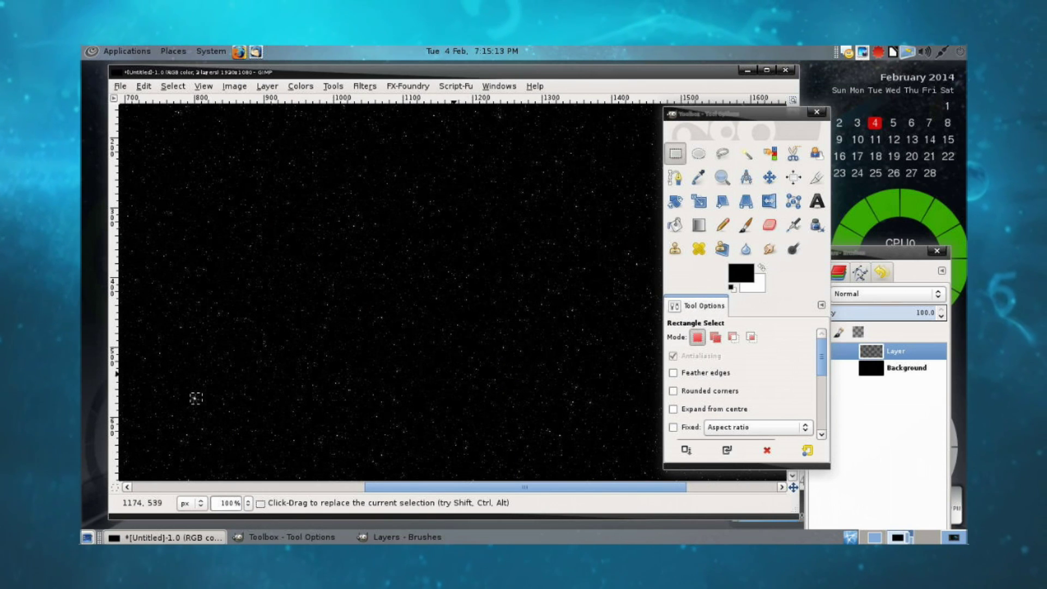
Undo the Sparkle confined to the small selection, clear that selection and repeat the filter on the whole noise layer.
{"action": "key", "text": "shift"}
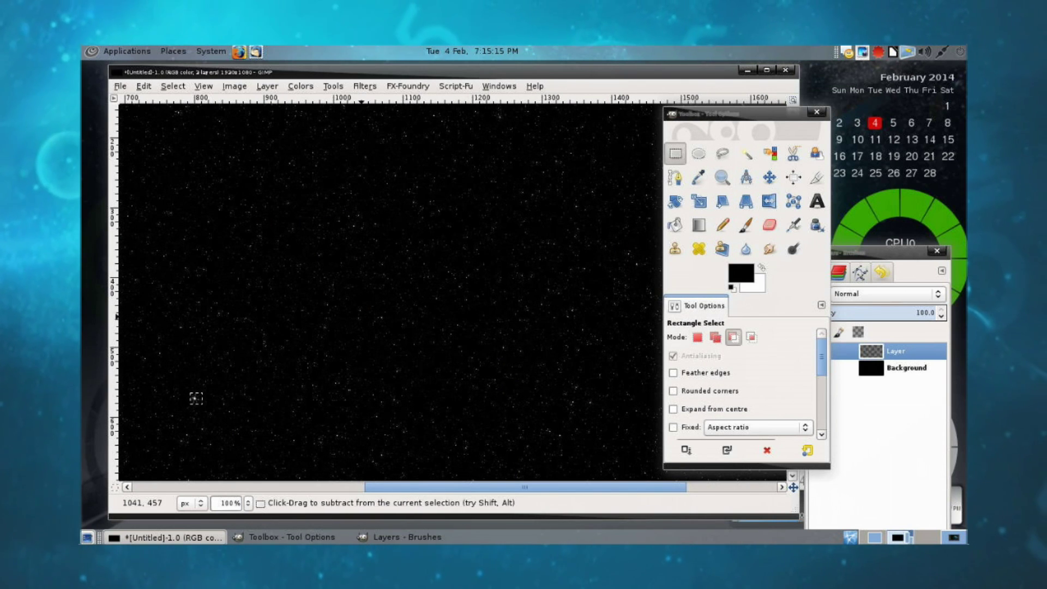
{"action": "key", "text": "ctrl+z"}
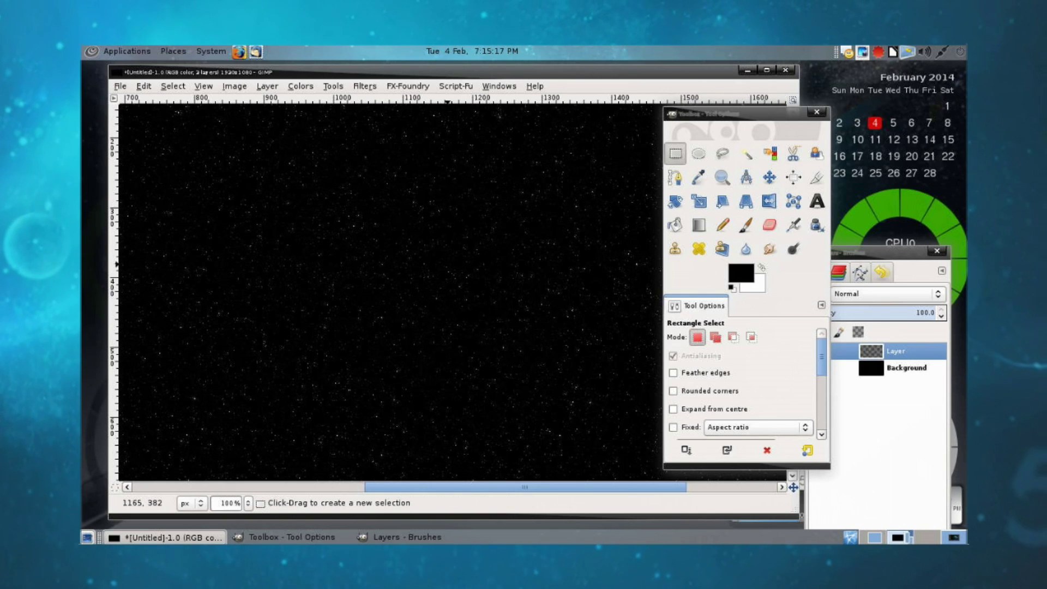
{"action": "right_click", "coordinate": [449, 268]}
{"action": "mouse_move", "coordinate": [490, 387]}
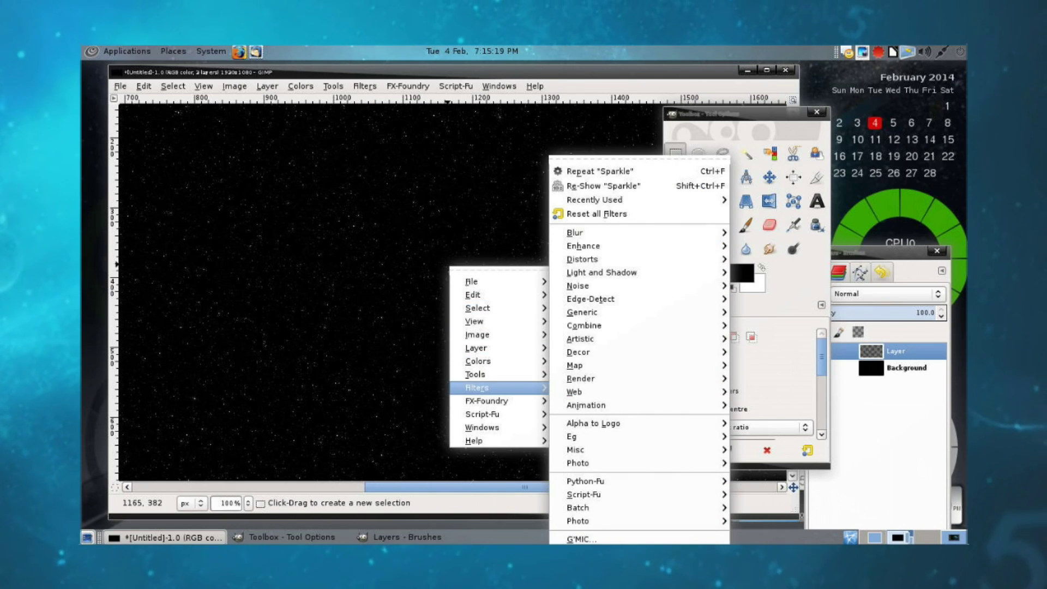
{"action": "left_click", "coordinate": [610, 173]}
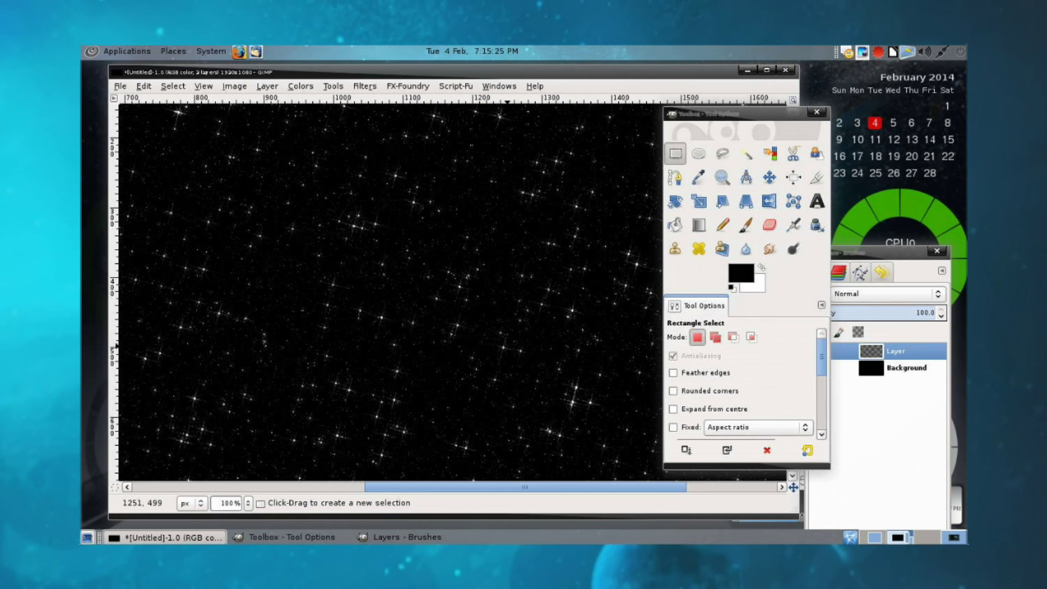
Examine the size, spikes and distribution of the stars up close and across the image.
{"action": "key", "text": "plus"}
{"action": "key", "text": "plus"}
{"action": "key", "text": "plus"}
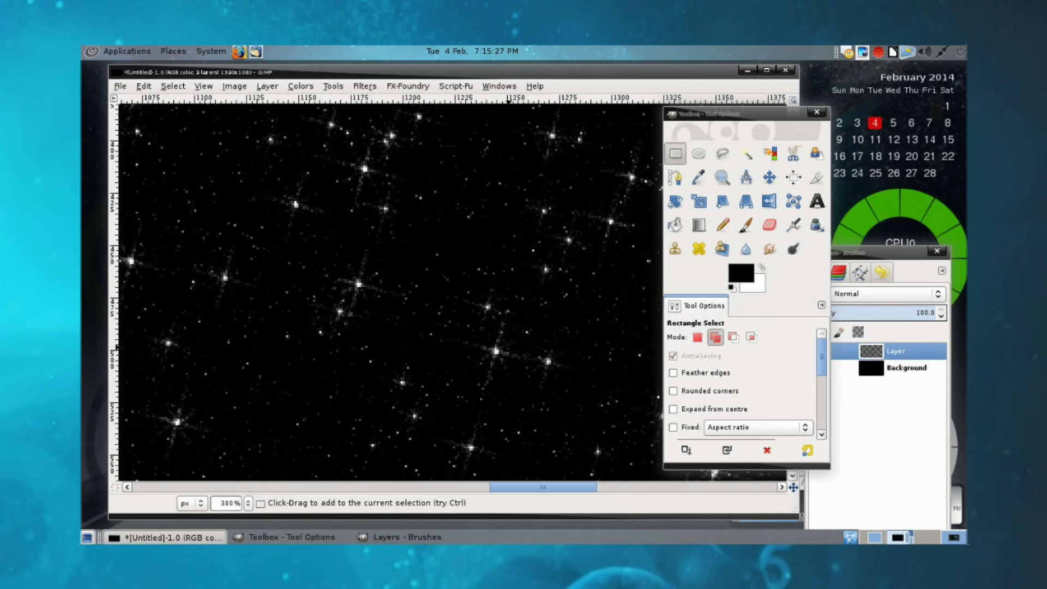
{"action": "key", "text": "plus"}
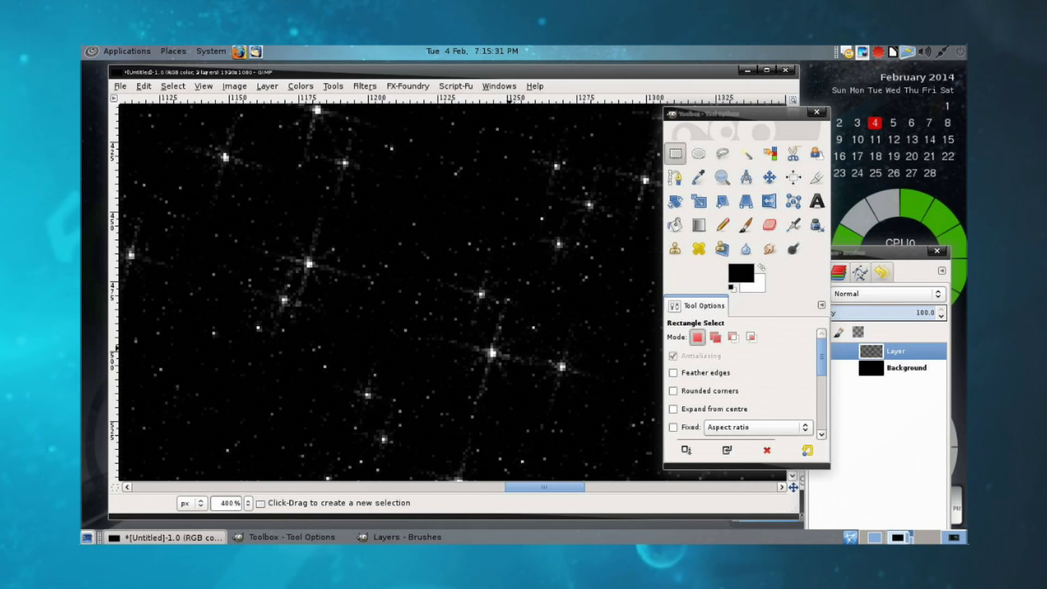
{"action": "key", "text": "minus"}
{"action": "key", "text": "minus"}
{"action": "key", "text": "minus"}
{"action": "key", "text": "minus"}
{"action": "key", "text": "minus"}
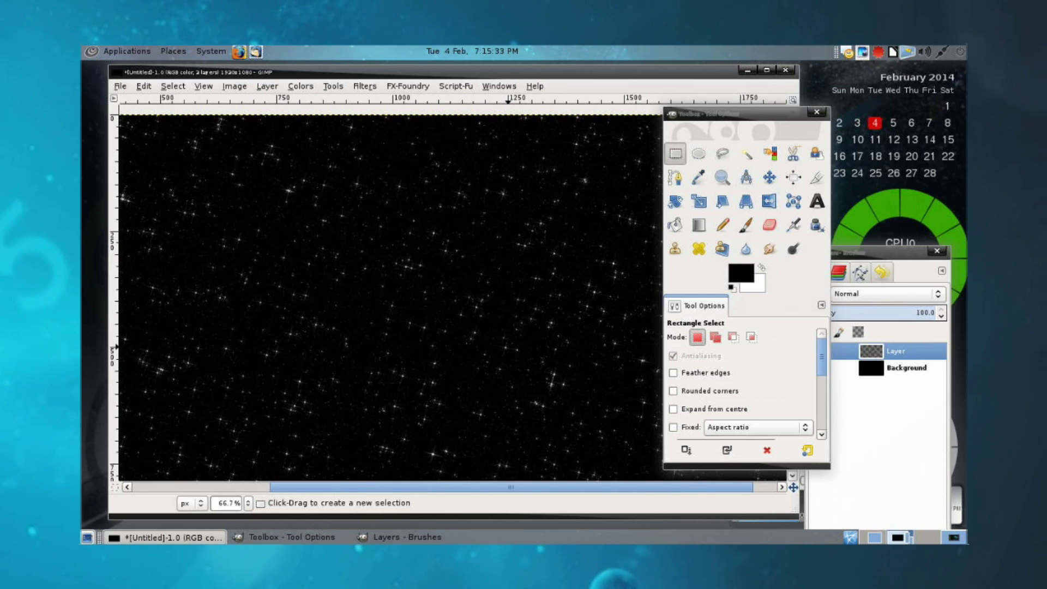
Undo the repeated Sparkle, apply the Sparkle filter to the noise layer again and check the stars at actual size.
{"action": "right_click", "coordinate": [485, 328]}
{"action": "mouse_move", "coordinate": [534, 449]}
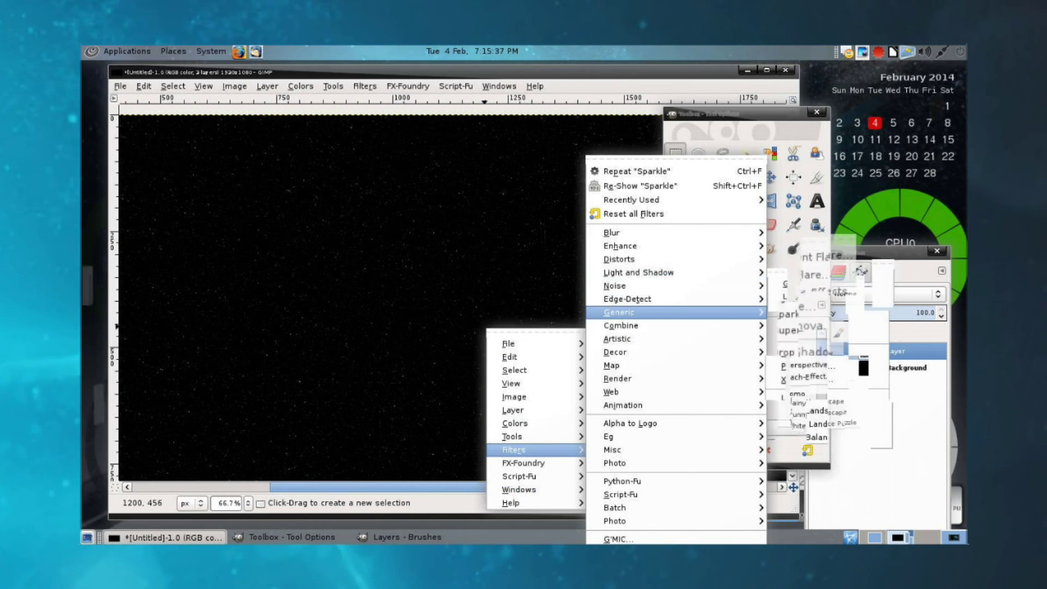
{"action": "mouse_move", "coordinate": [673, 272]}
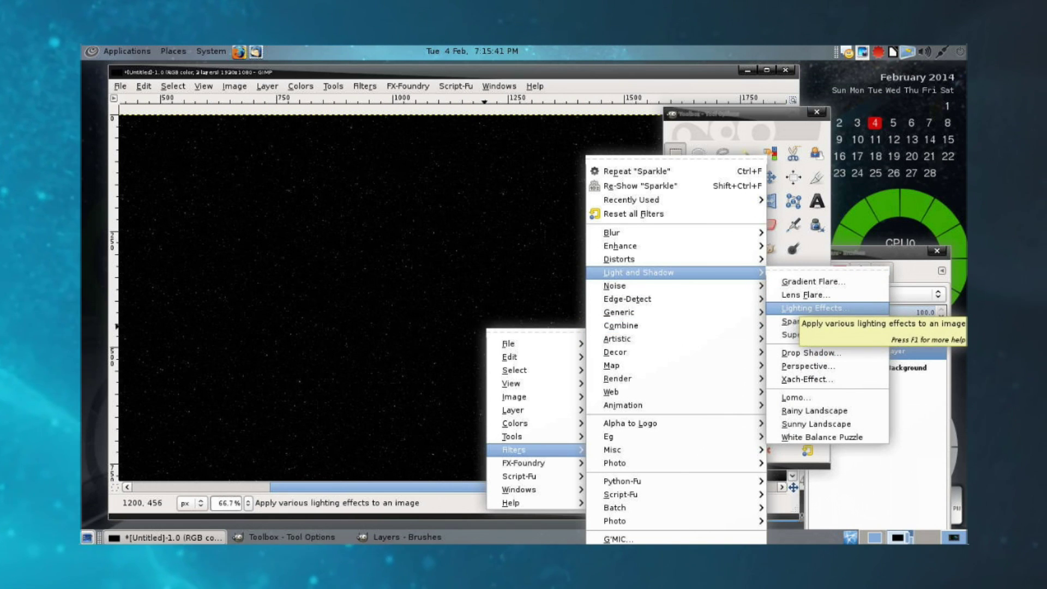
{"action": "left_click", "coordinate": [790, 321]}
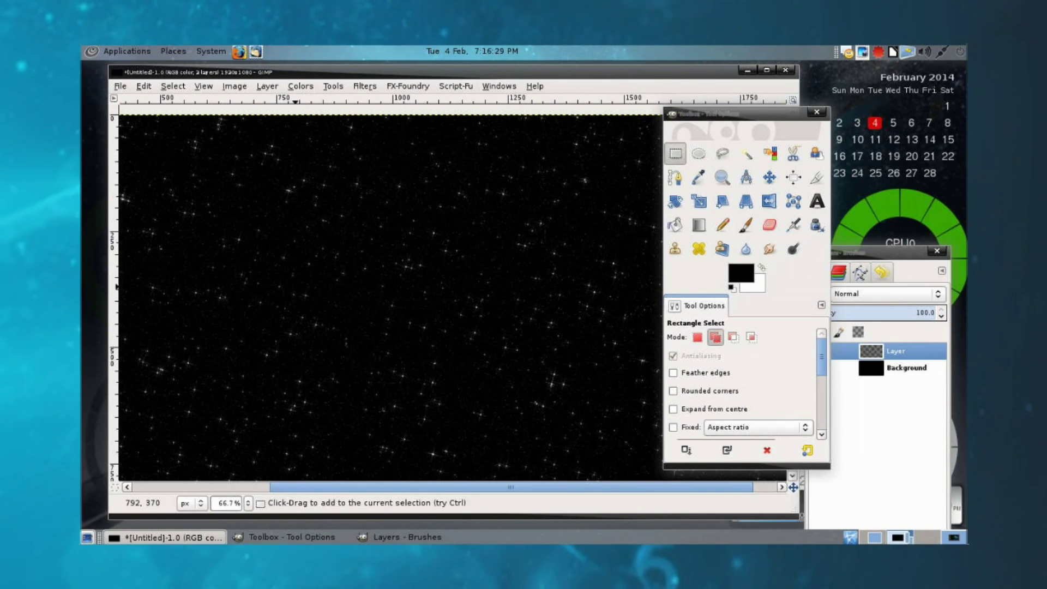
{"action": "key", "text": "plus"}
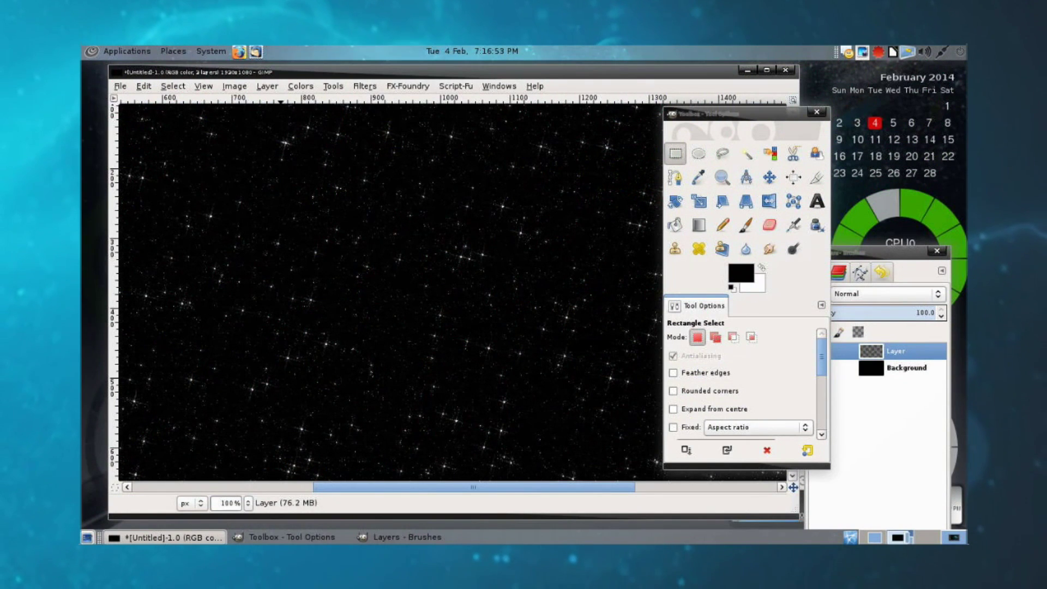
Switch to Firefox, open Google Images from google.ca and search for "rock texture".
{"action": "left_click", "coordinate": [239, 51]}
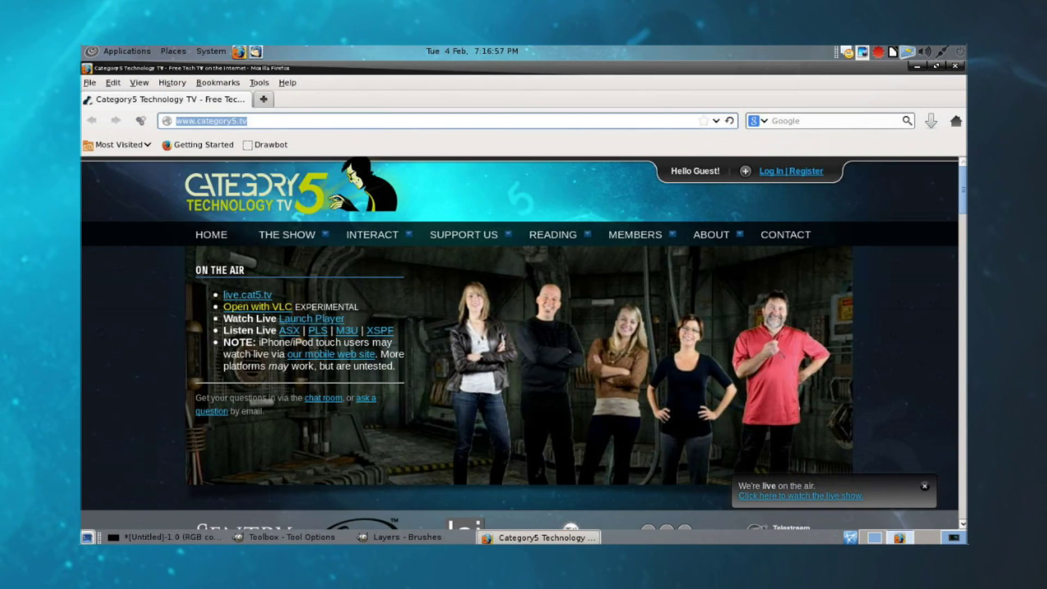
{"action": "type", "text": "google.ca"}
{"action": "key", "text": "Return"}
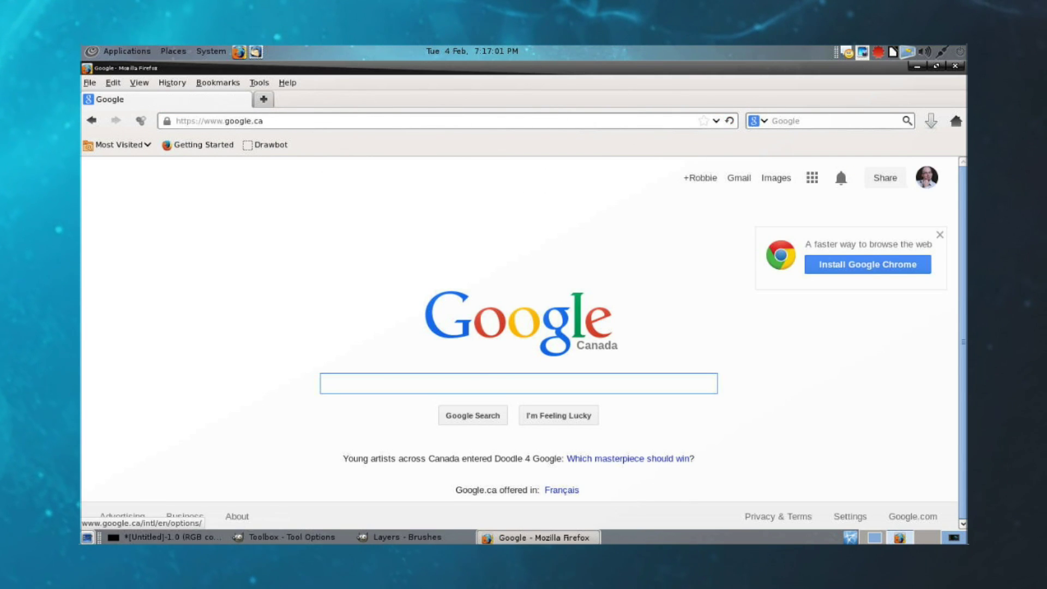
{"action": "left_click", "coordinate": [776, 178]}
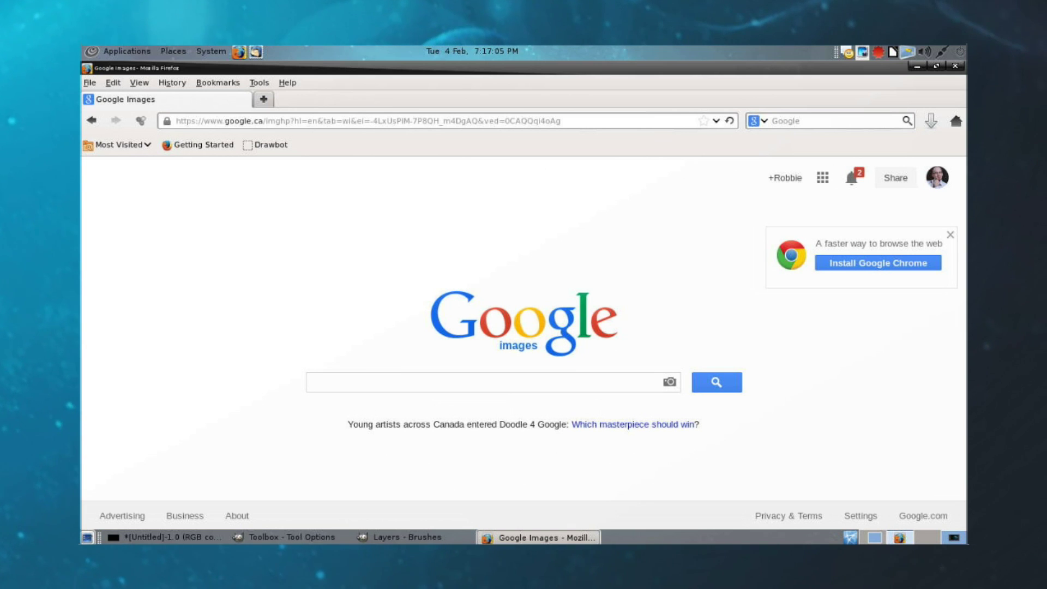
{"action": "type", "text": "rock texture"}
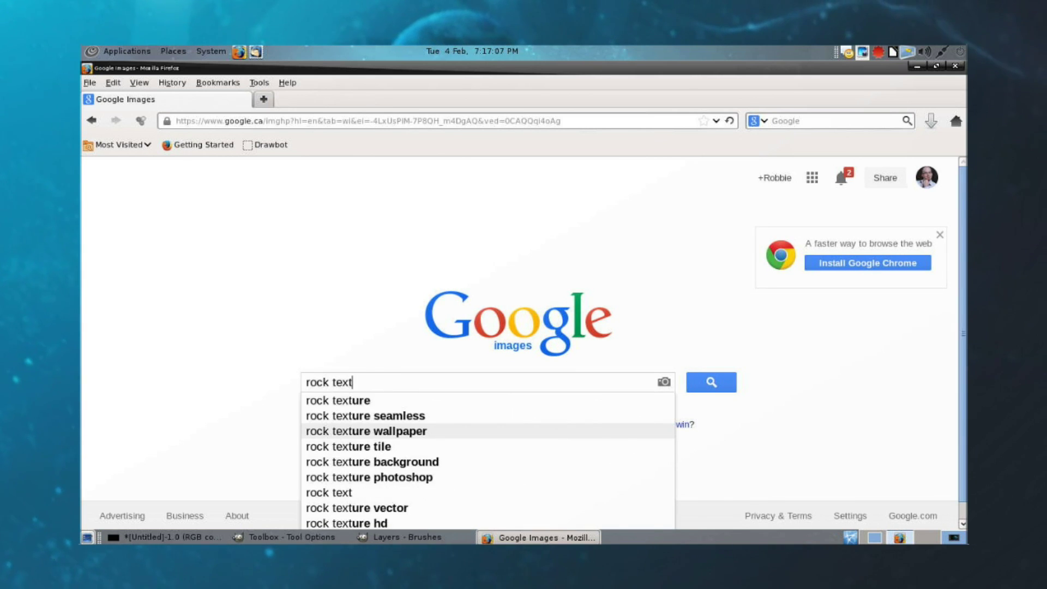
{"action": "key", "text": "Return"}
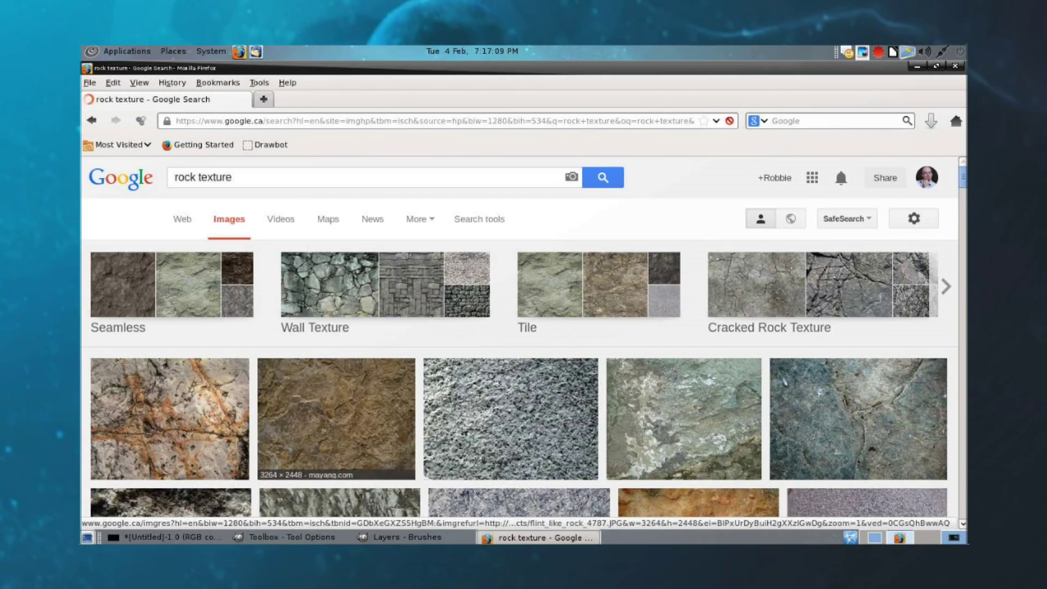
Filter the rock texture image results by usage rights to those labeled for commercial reuse with modification.
{"action": "scroll", "coordinate": [336, 259], "scroll_direction": "down", "scroll_amount": 5}
{"action": "scroll", "coordinate": [521, 338], "scroll_direction": "down", "scroll_amount": 5}
{"action": "scroll", "coordinate": [522, 338], "scroll_direction": "up", "scroll_amount": 10}
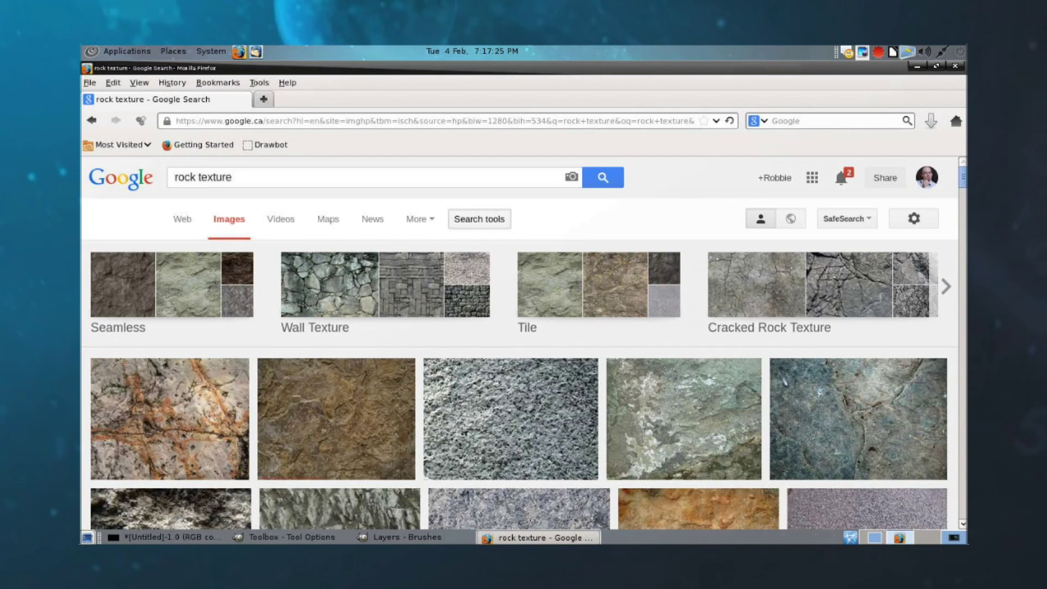
{"action": "left_click", "coordinate": [479, 219]}
{"action": "left_click", "coordinate": [406, 253]}
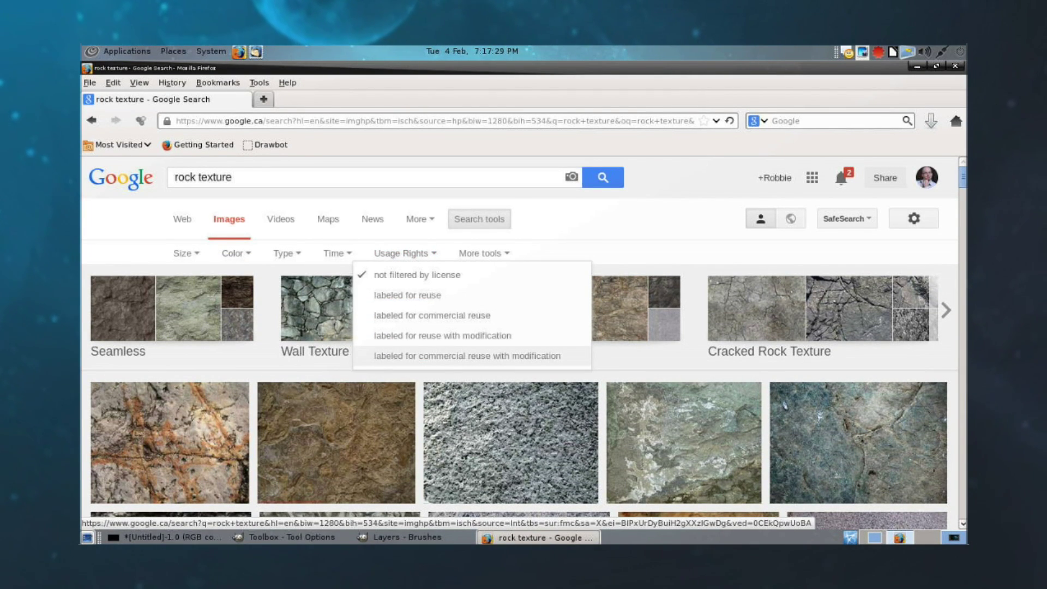
{"action": "left_click", "coordinate": [467, 356]}
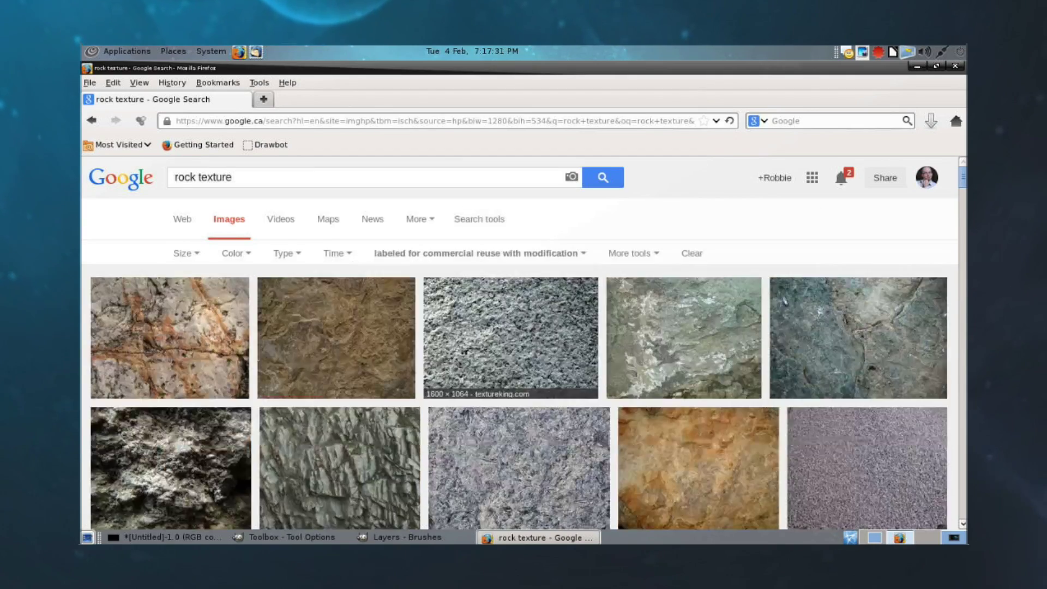
Look through the filtered rock textures for a suitable surface and preview the cobblestone floor image.
{"action": "scroll", "coordinate": [518, 414], "scroll_direction": "down", "scroll_amount": 5}
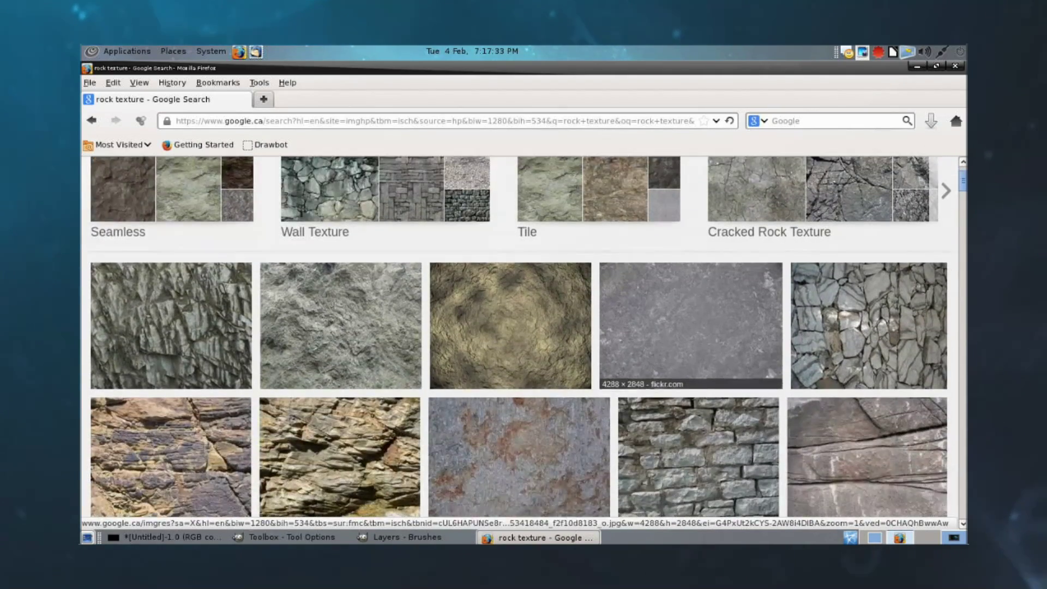
{"action": "scroll", "coordinate": [518, 382], "scroll_direction": "down", "scroll_amount": 5}
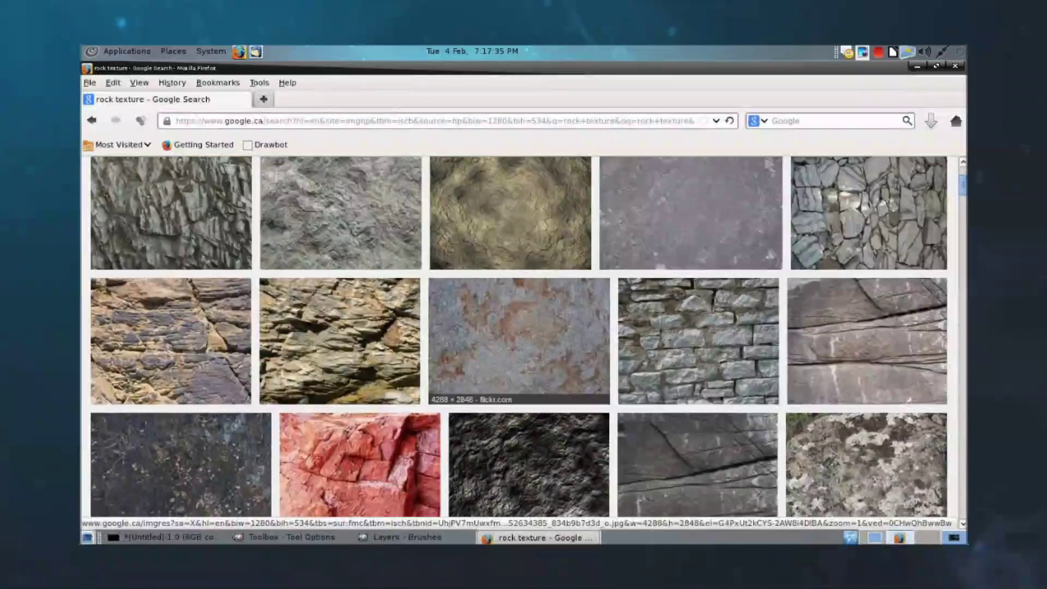
{"action": "scroll", "coordinate": [535, 355], "scroll_direction": "down", "scroll_amount": 3}
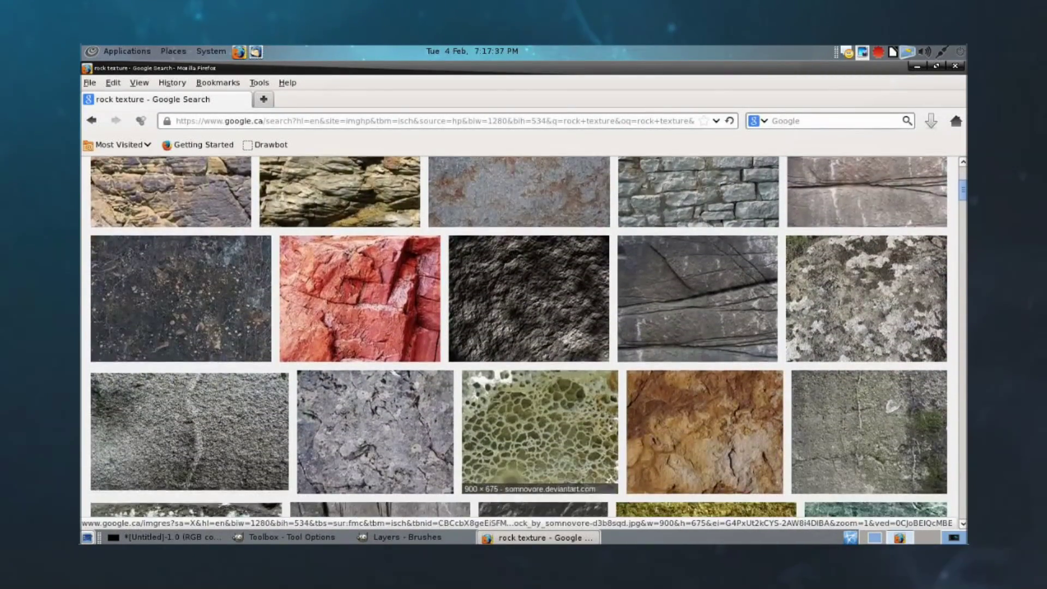
{"action": "scroll", "coordinate": [540, 355], "scroll_direction": "down", "scroll_amount": 5}
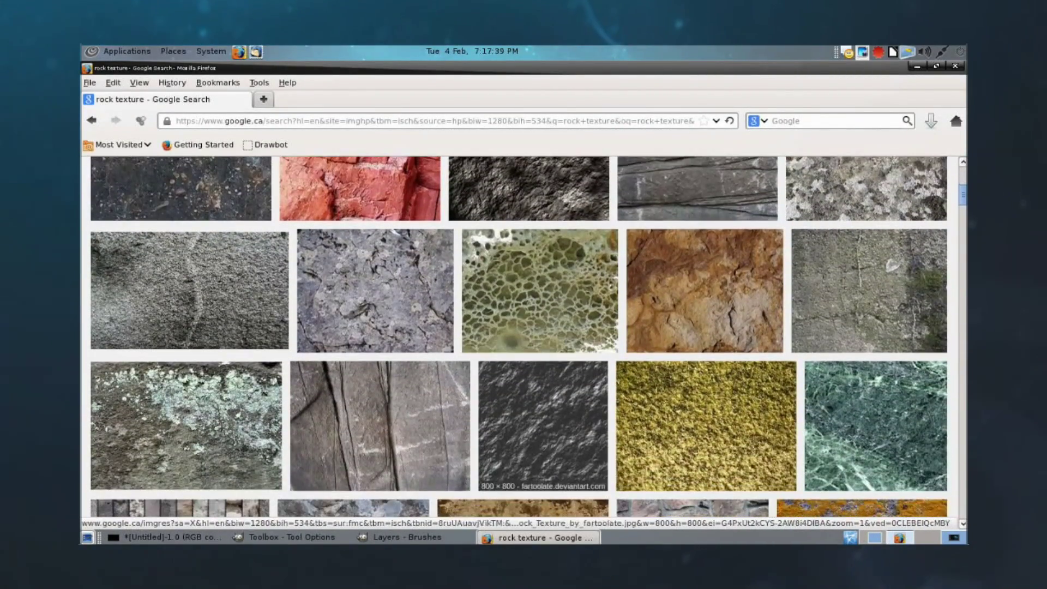
{"action": "scroll", "coordinate": [546, 339], "scroll_direction": "down", "scroll_amount": 5}
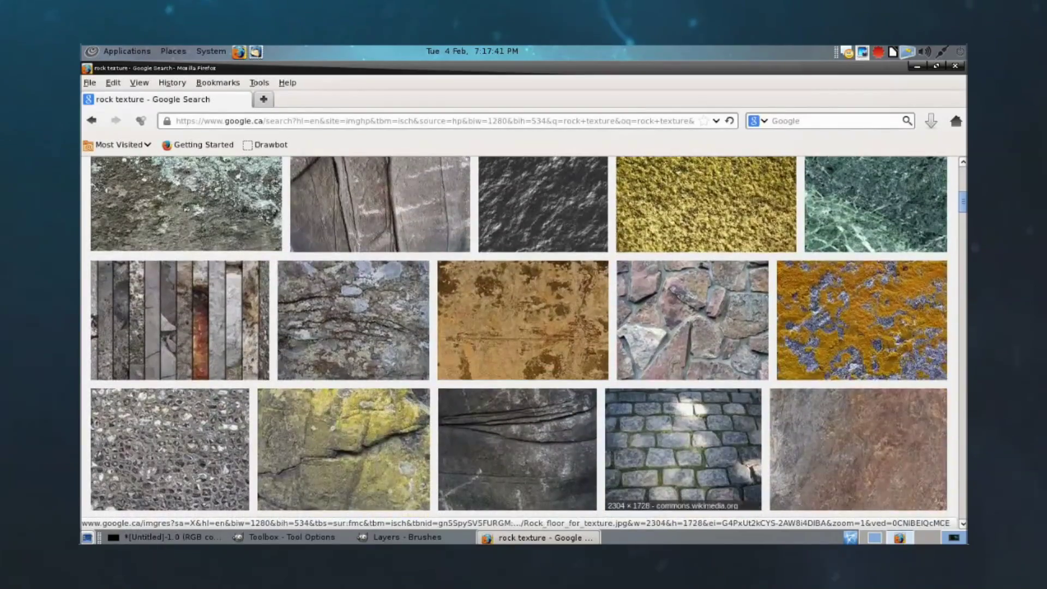
{"action": "scroll", "coordinate": [545, 382], "scroll_direction": "down", "scroll_amount": 2}
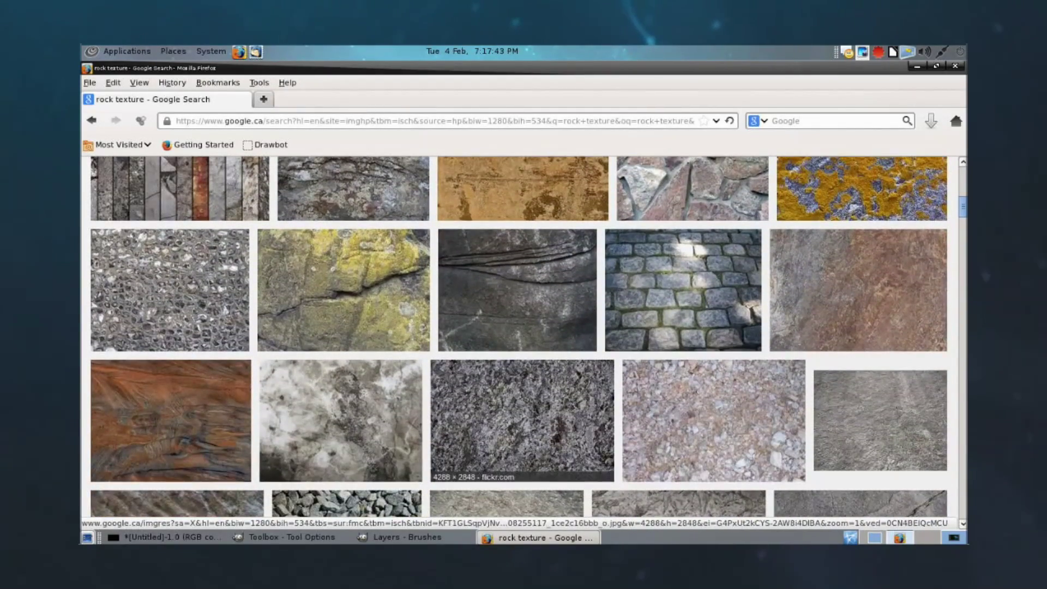
{"action": "left_click", "coordinate": [682, 289]}
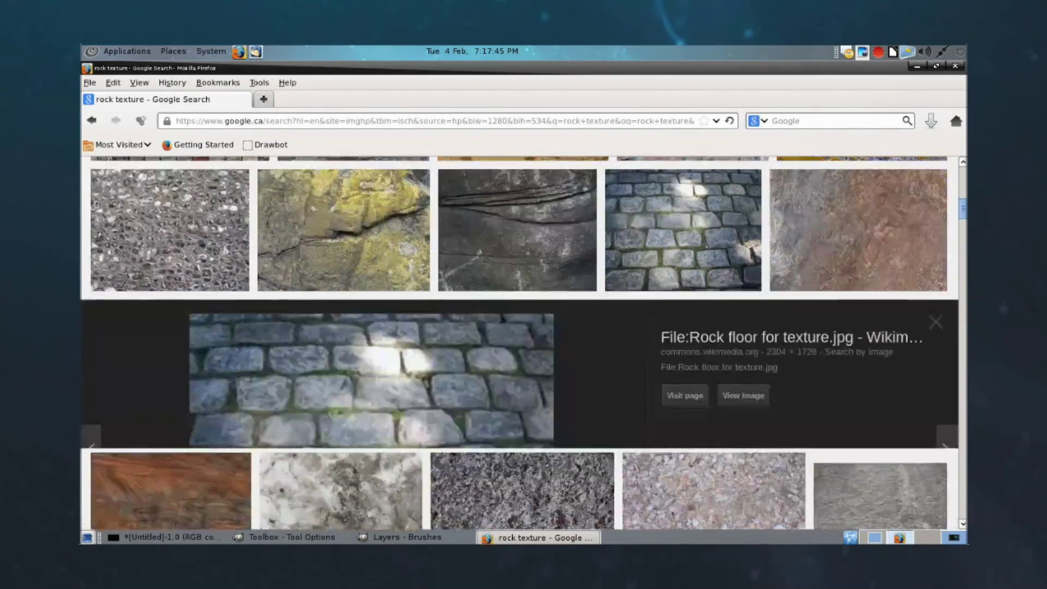
{"action": "scroll", "coordinate": [524, 338], "scroll_direction": "down", "scroll_amount": 2}
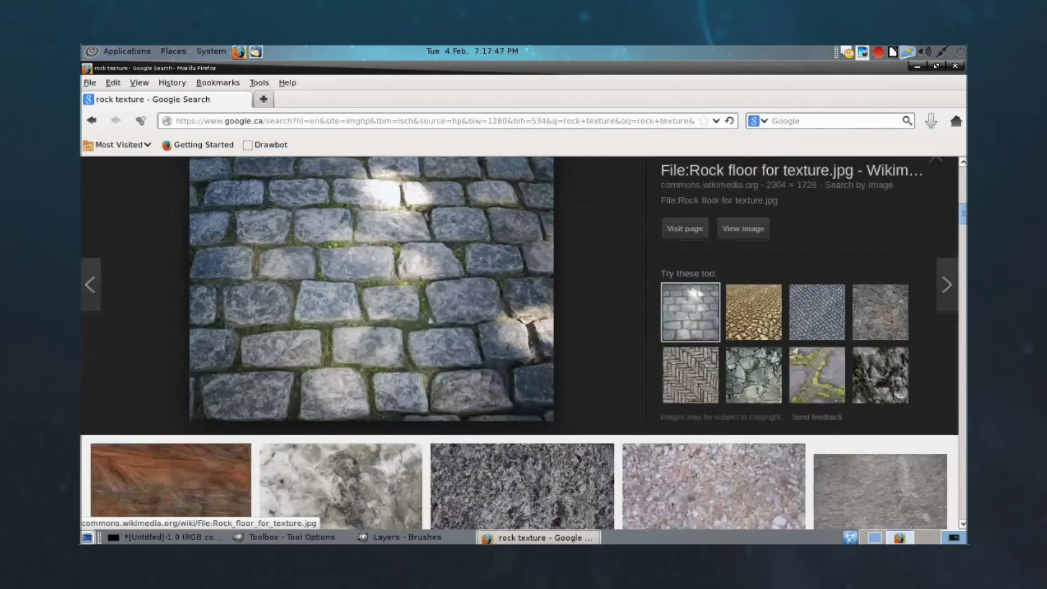
Examine further rock texture results, return to the earlier ones and preview the 900 × 602 reddish-brown rock image.
{"action": "scroll", "coordinate": [524, 338], "scroll_direction": "down", "scroll_amount": 2}
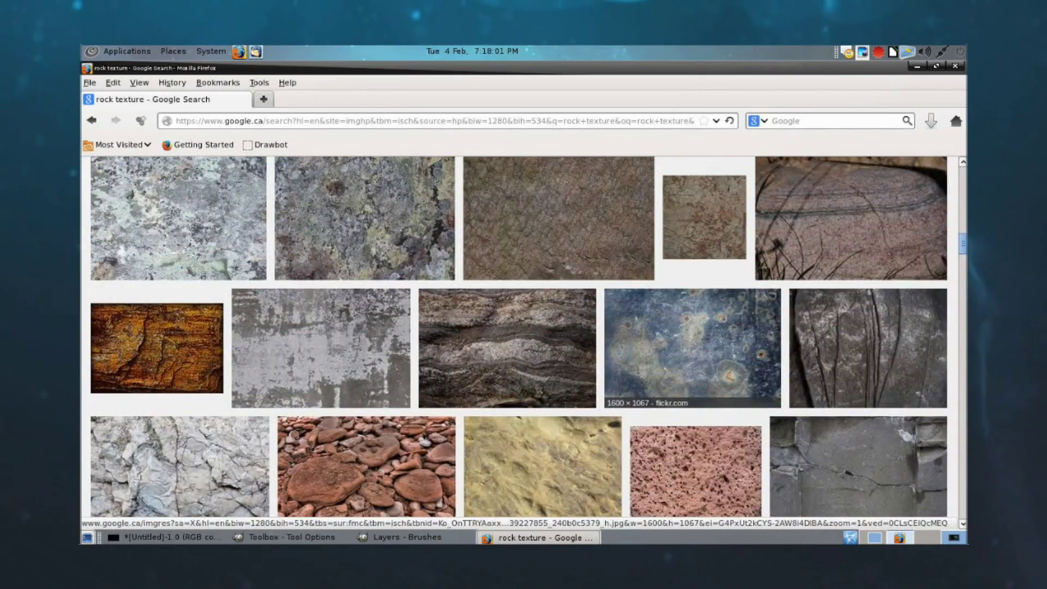
{"action": "scroll", "coordinate": [611, 292], "scroll_direction": "down", "scroll_amount": 5}
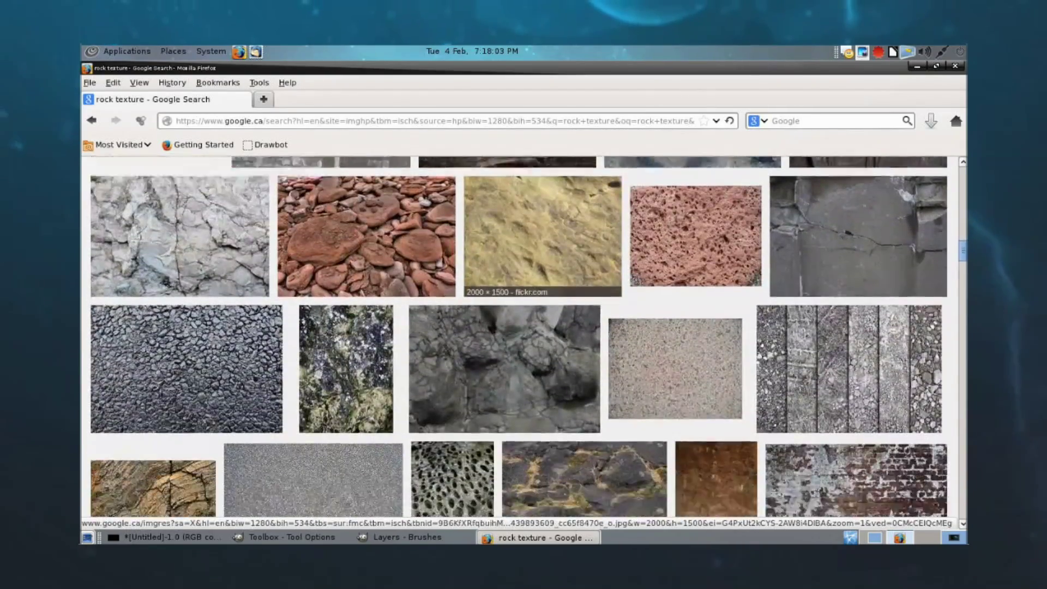
{"action": "scroll", "coordinate": [585, 270], "scroll_direction": "down", "scroll_amount": 3}
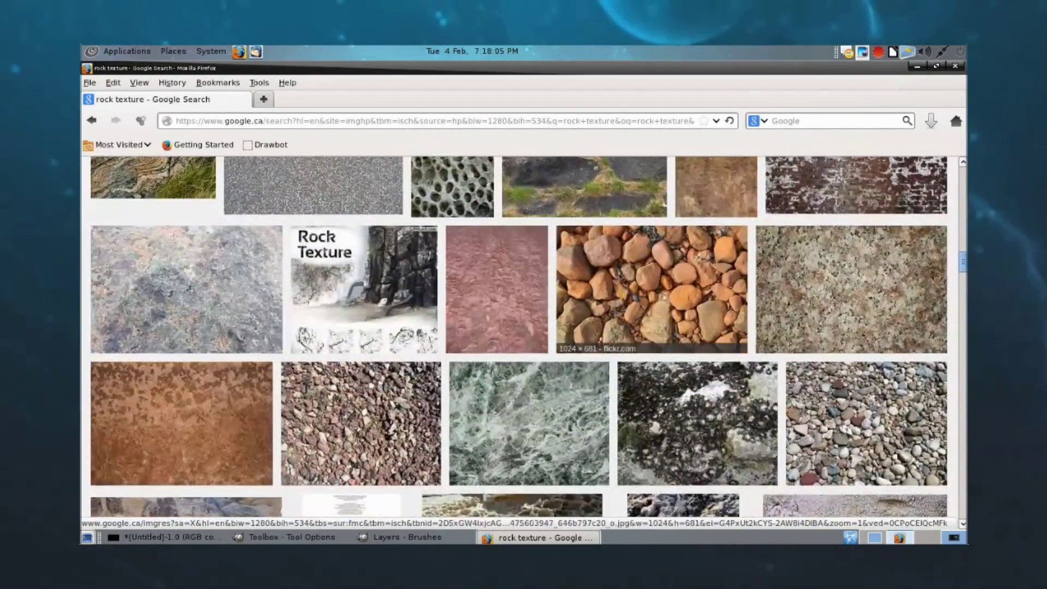
{"action": "scroll", "coordinate": [611, 382], "scroll_direction": "down", "scroll_amount": 3}
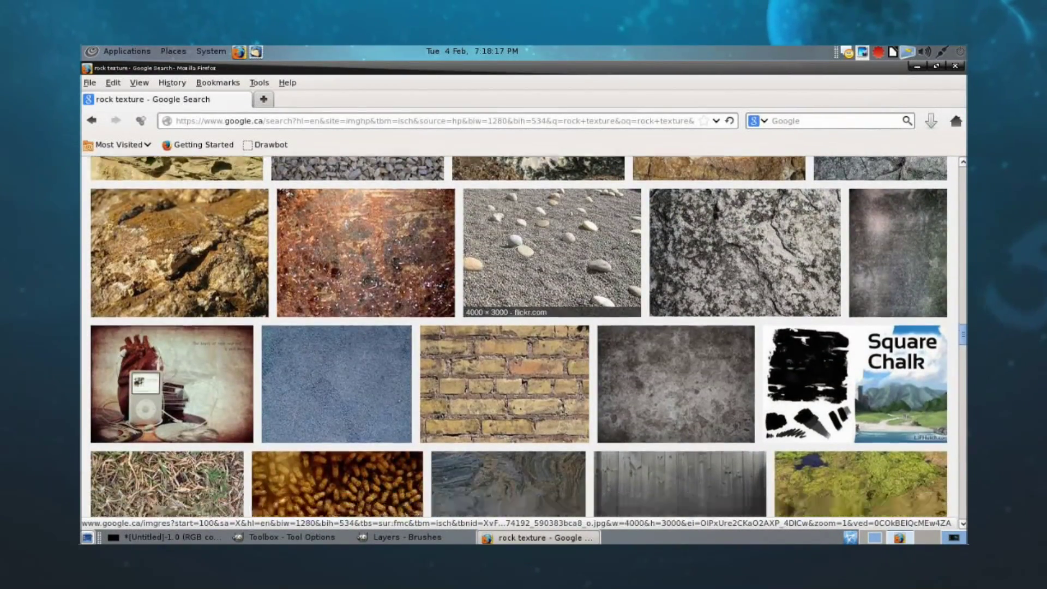
{"action": "scroll", "coordinate": [518, 344], "scroll_direction": "down", "scroll_amount": 1}
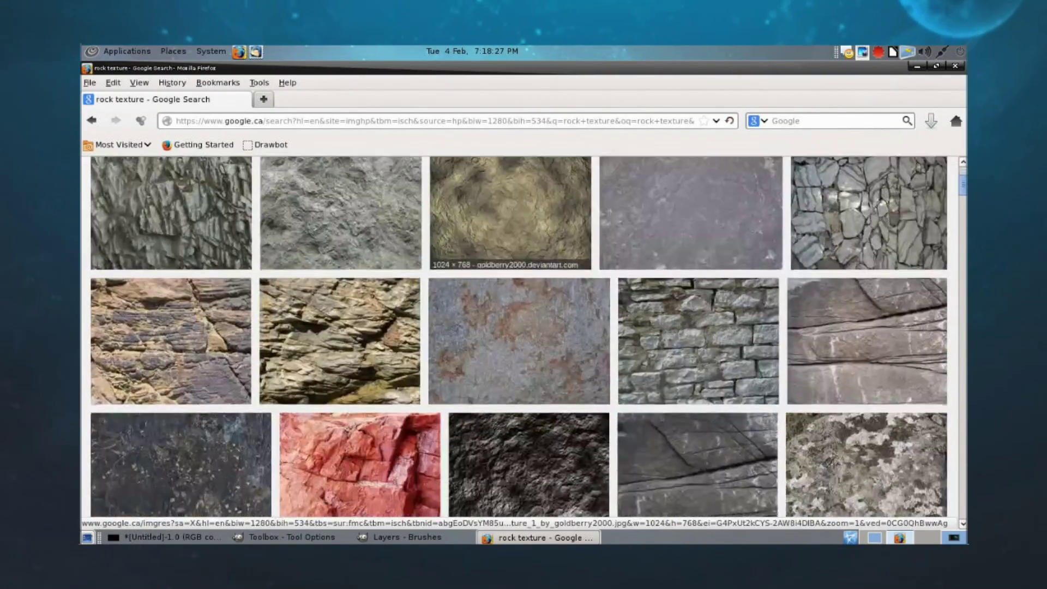
{"action": "scroll", "coordinate": [546, 272], "scroll_direction": "down", "scroll_amount": 10}
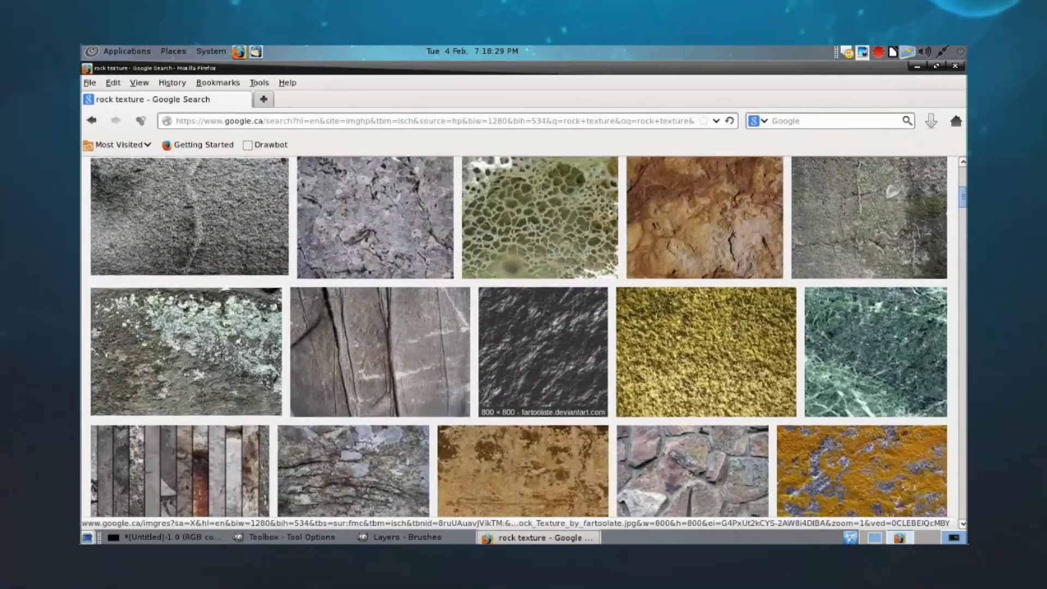
{"action": "scroll", "coordinate": [540, 338], "scroll_direction": "down", "scroll_amount": 3}
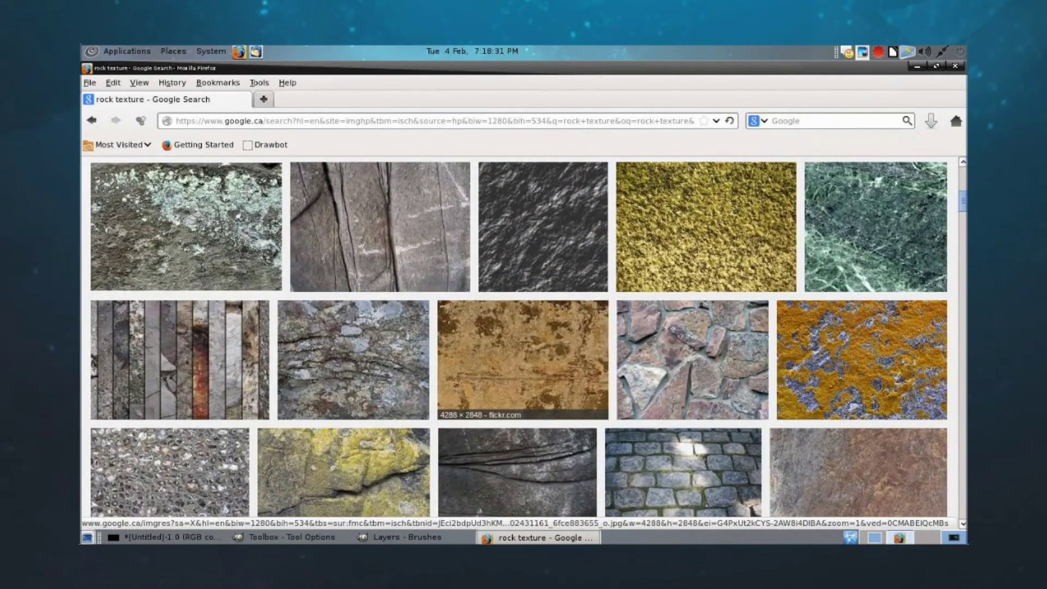
{"action": "scroll", "coordinate": [540, 338], "scroll_direction": "down", "scroll_amount": 5}
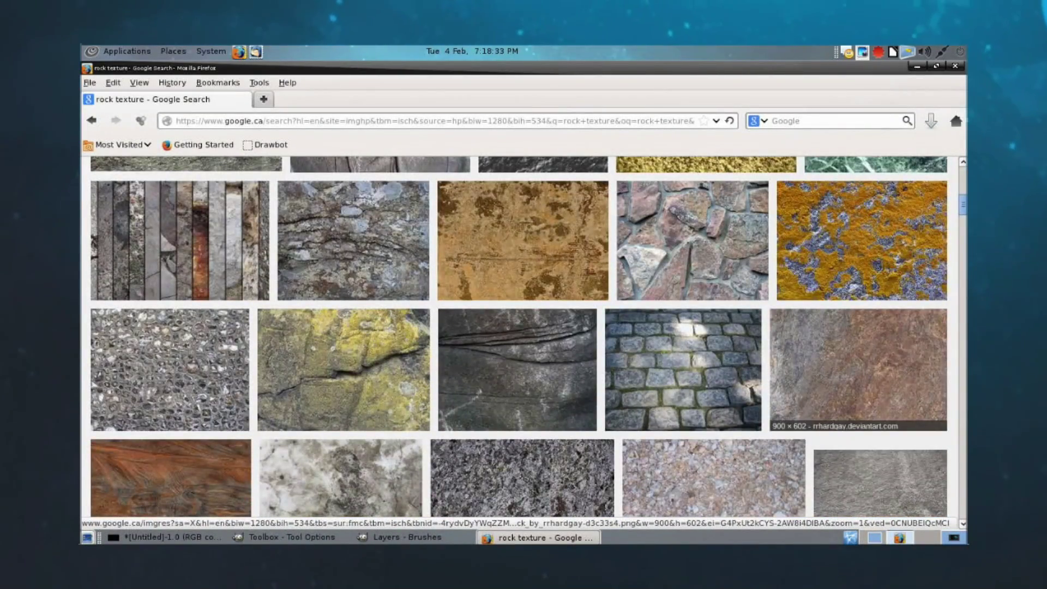
{"action": "left_click", "coordinate": [859, 370]}
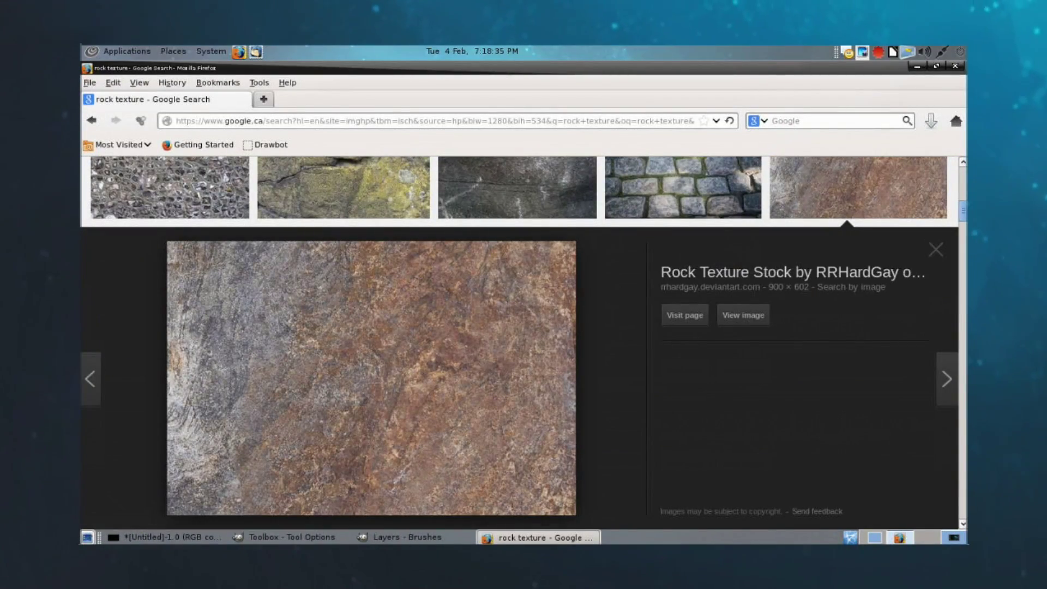
{"action": "scroll", "coordinate": [523, 246], "scroll_direction": "up", "scroll_amount": 5}
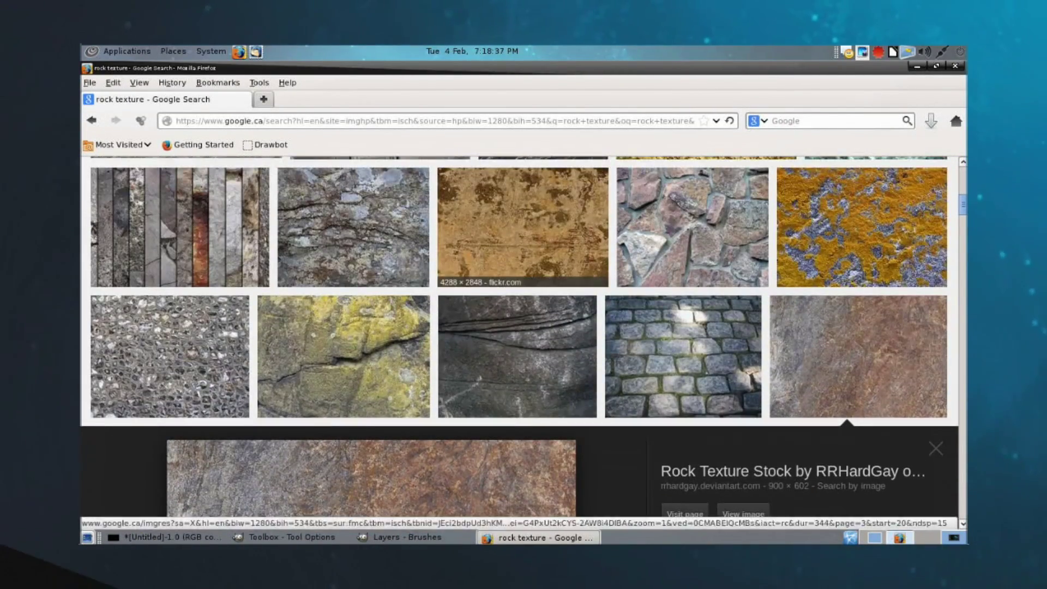
Open the 4288 × 2848 Gravestone Texture from Flickr at full size and copy its image location.
{"action": "left_click", "coordinate": [522, 224]}
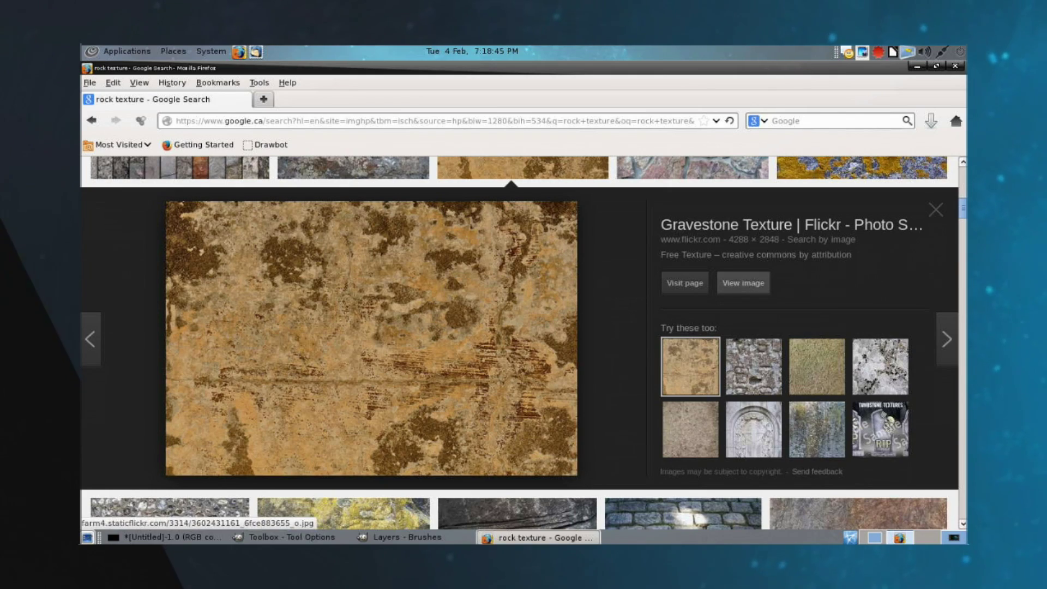
{"action": "left_click", "coordinate": [743, 283]}
{"action": "right_click", "coordinate": [579, 296]}
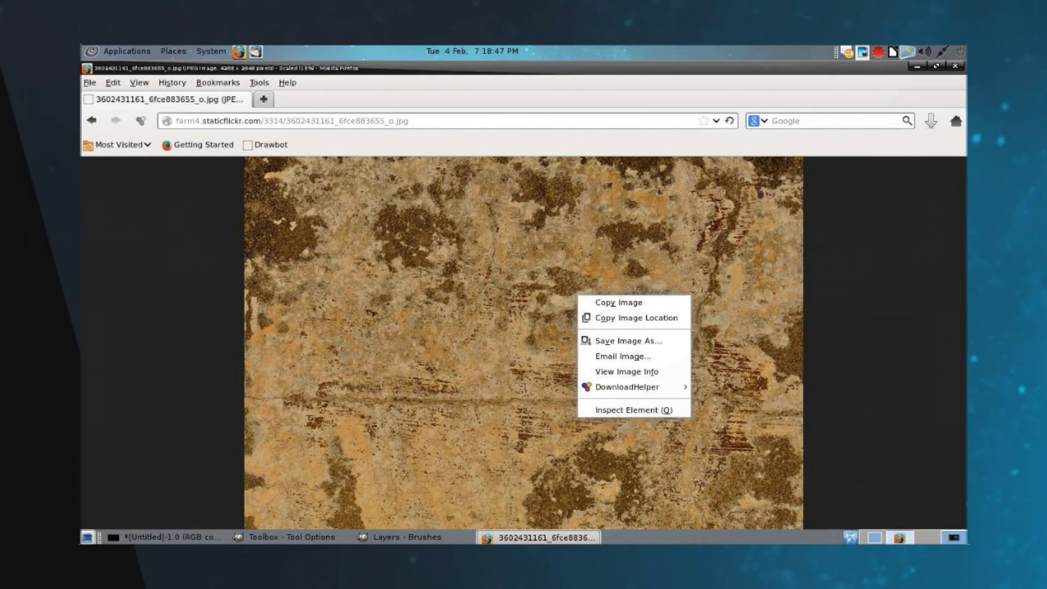
{"action": "left_click", "coordinate": [635, 317]}
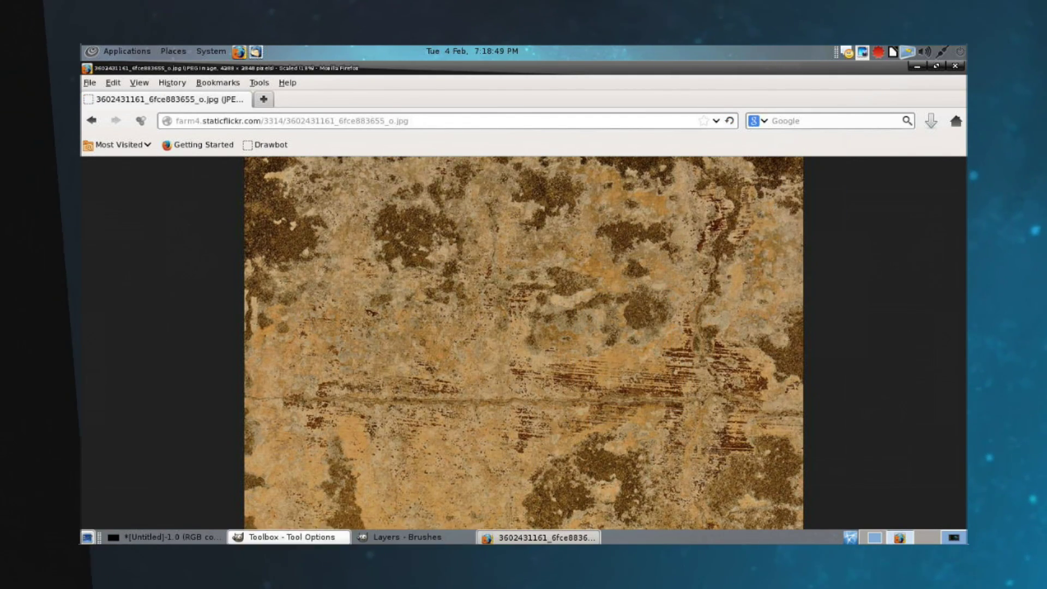
Switch to GIMP and open the gravestone texture as a new image from the copied web location.
{"action": "left_click", "coordinate": [164, 538]}
{"action": "right_click", "coordinate": [320, 261]}
{"action": "mouse_move", "coordinate": [349, 277]}
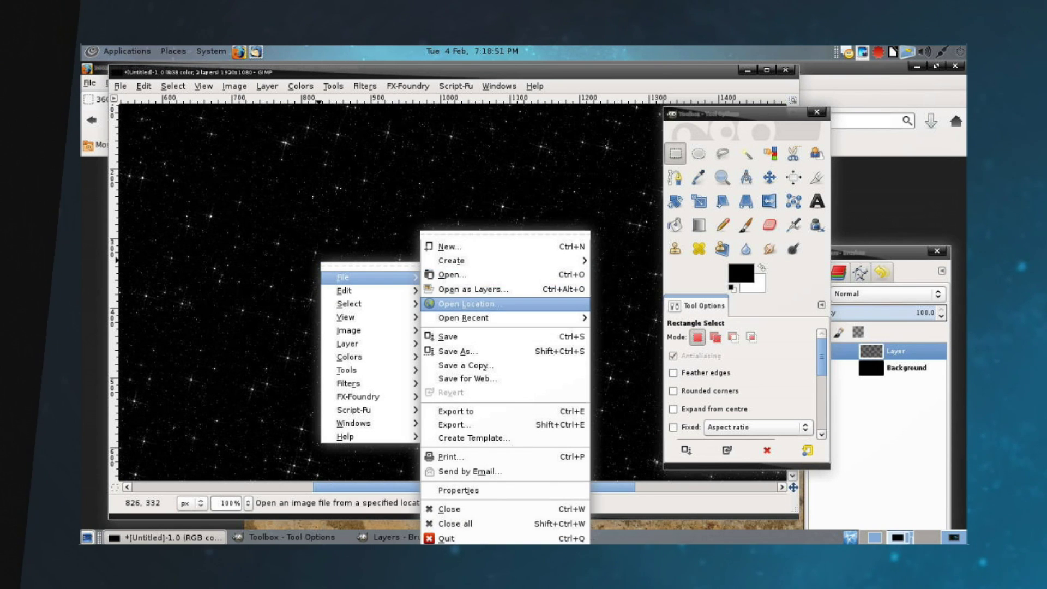
{"action": "left_click", "coordinate": [469, 302]}
{"action": "key", "text": "ctrl+v"}
{"action": "key", "text": "Return"}
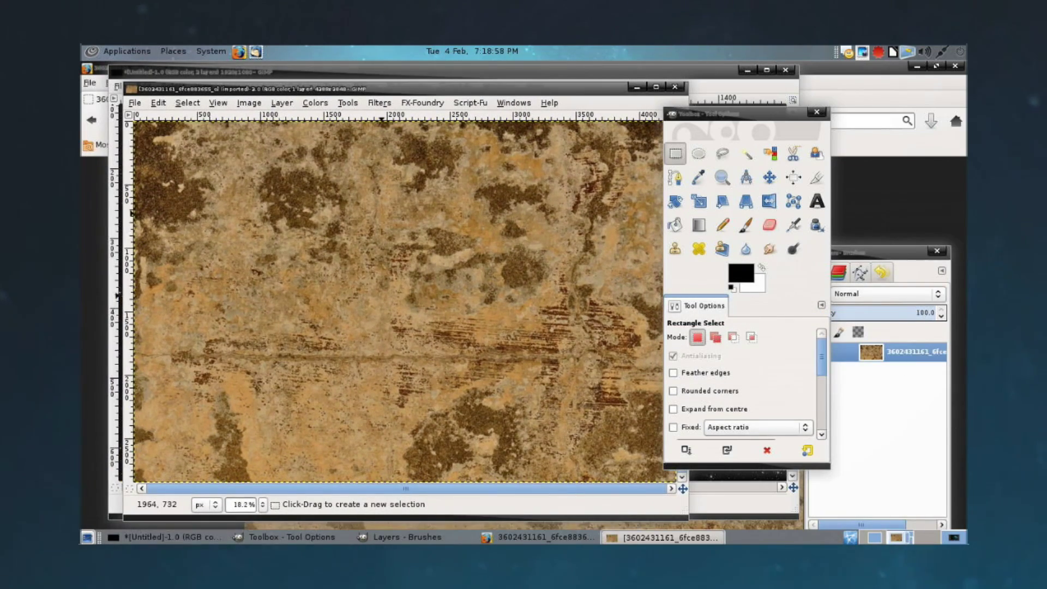
Resize the texture image's canvas to a square 2848 × 2848 px without resizing its layer.
{"action": "right_click", "coordinate": [383, 215]}
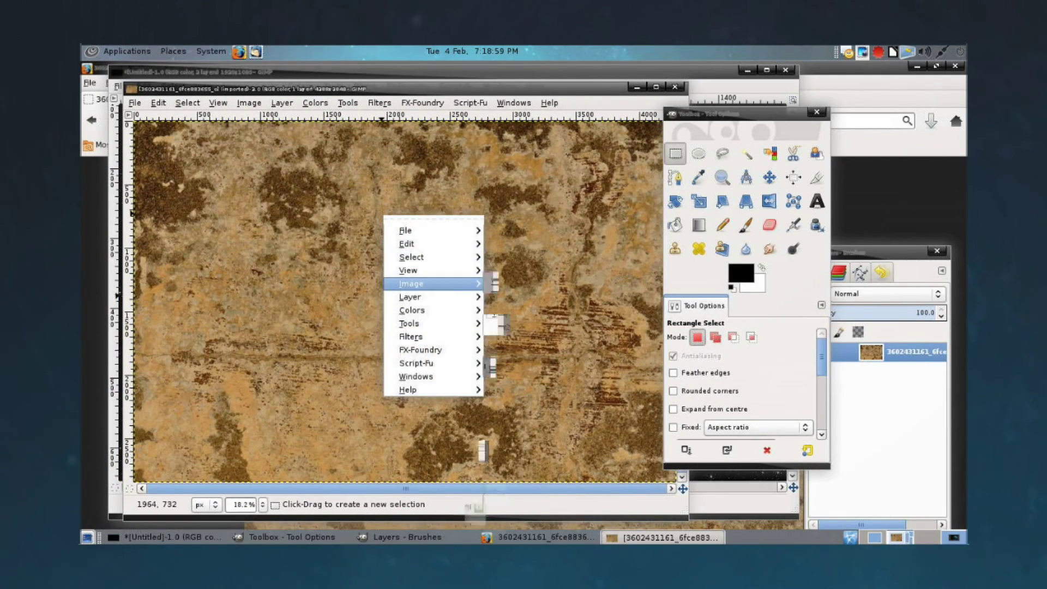
{"action": "mouse_move", "coordinate": [436, 284]}
{"action": "left_click", "coordinate": [546, 312]}
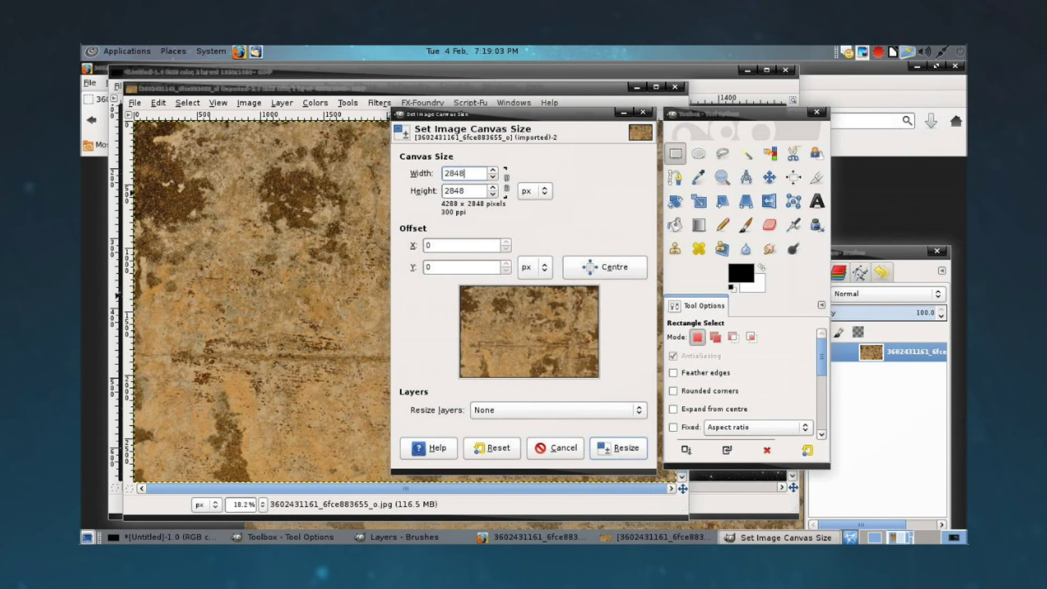
{"action": "type", "text": "2848"}
{"action": "key", "text": "Tab"}
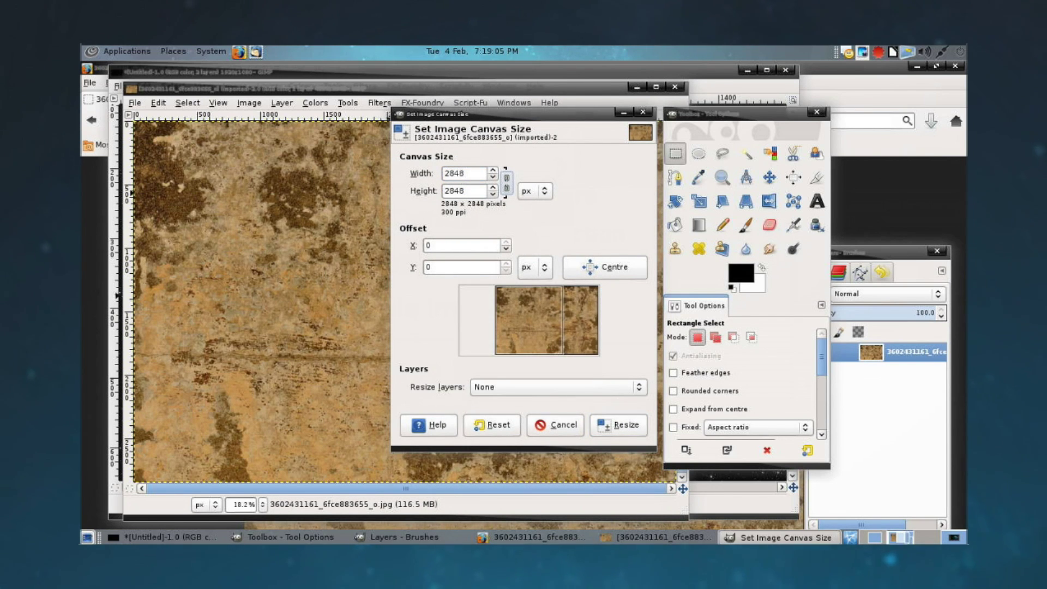
{"action": "key", "text": "Return"}
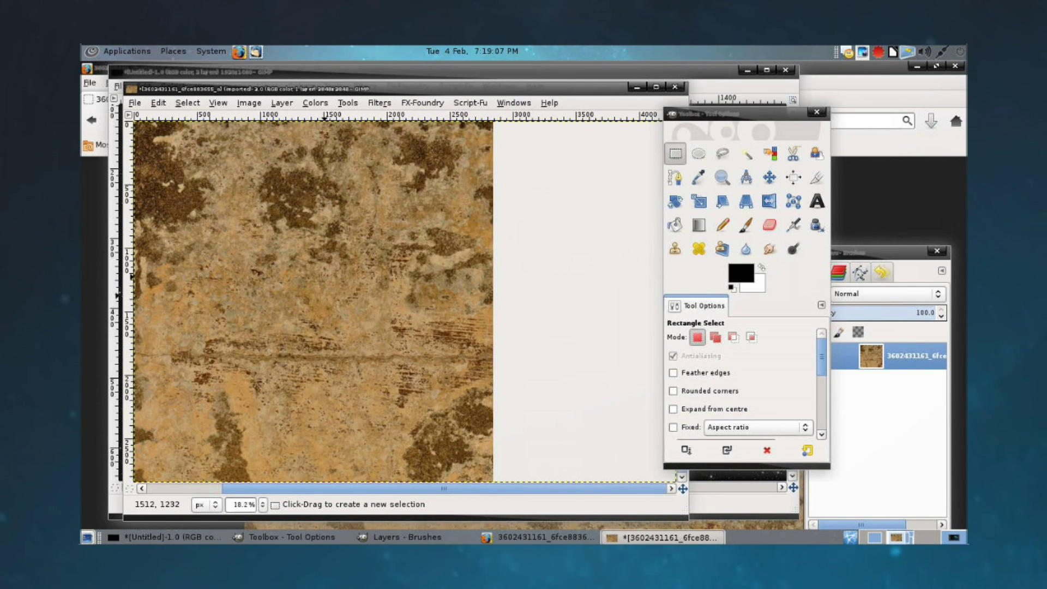
Trim the texture layer extending beyond the square canvas to the image size.
{"action": "key", "text": "minus"}
{"action": "key", "text": "minus"}
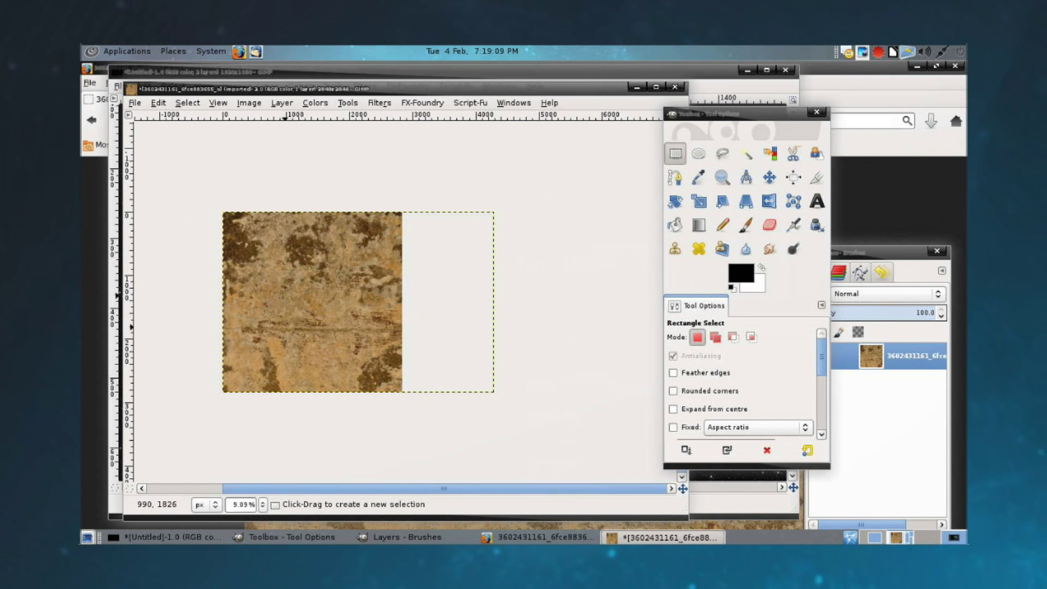
{"action": "left_click_drag", "start_coordinate": [401, 212], "coordinate": [549, 400]}
{"action": "left_click", "coordinate": [582, 380]}
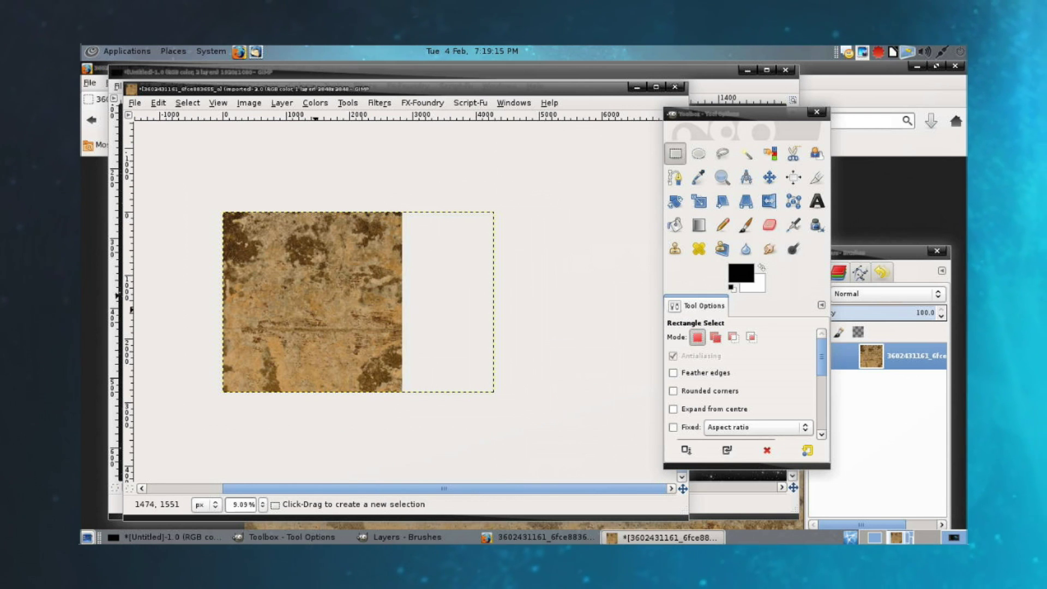
{"action": "right_click", "coordinate": [315, 310]}
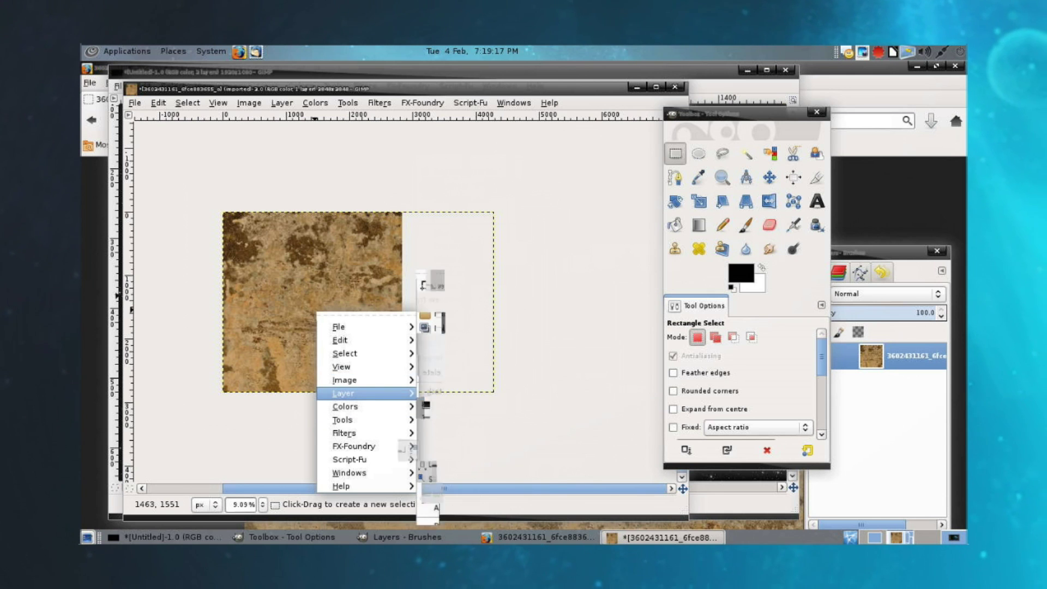
{"action": "mouse_move", "coordinate": [349, 394]}
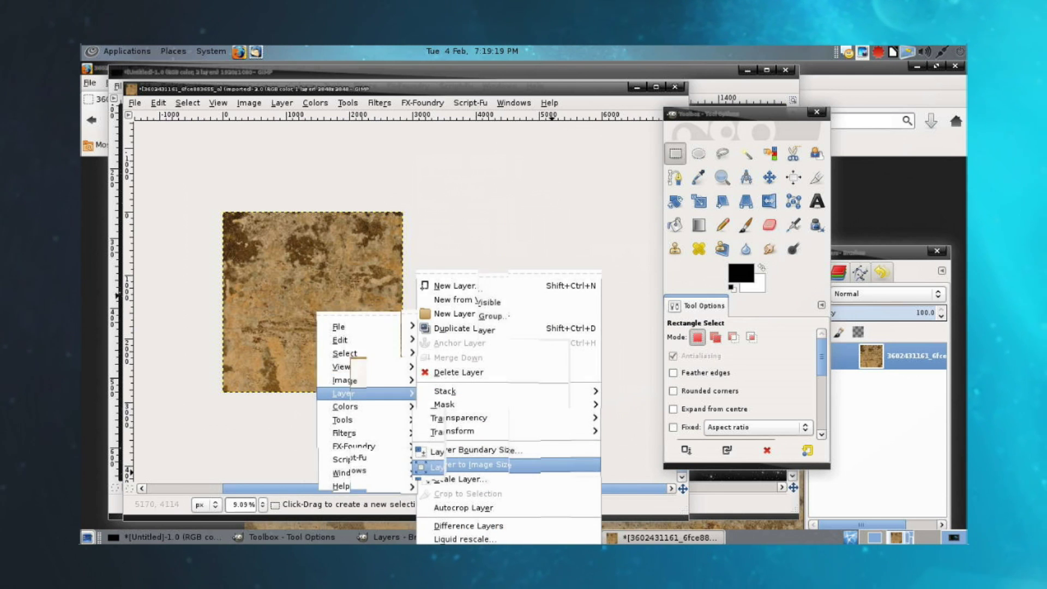
{"action": "left_click", "coordinate": [469, 464]}
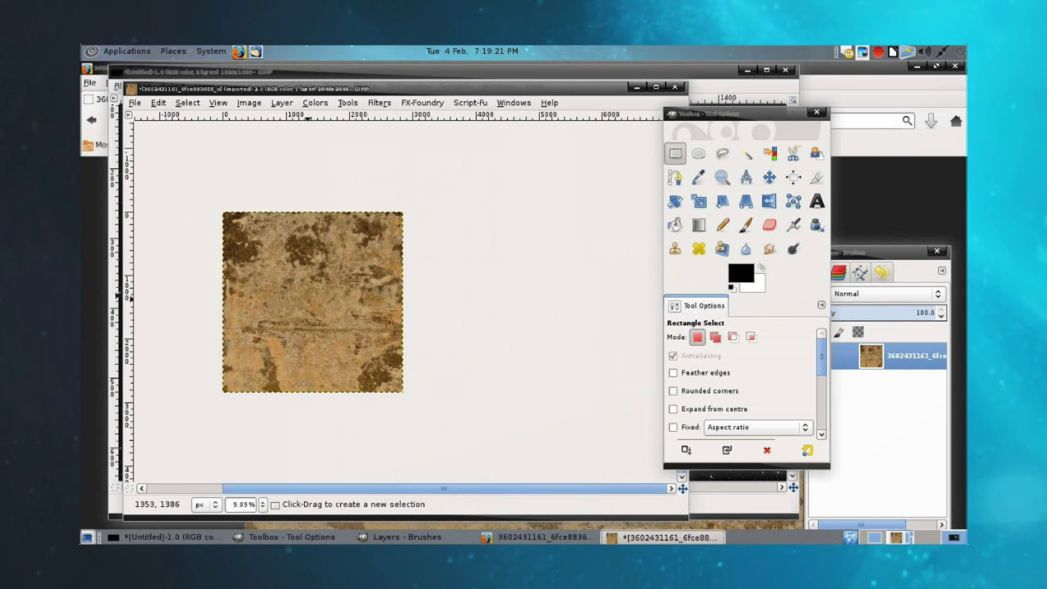
Start the Apply Lens distortion on the square rock texture and raise the lens refraction index to 1.80.
{"action": "right_click", "coordinate": [296, 295]}
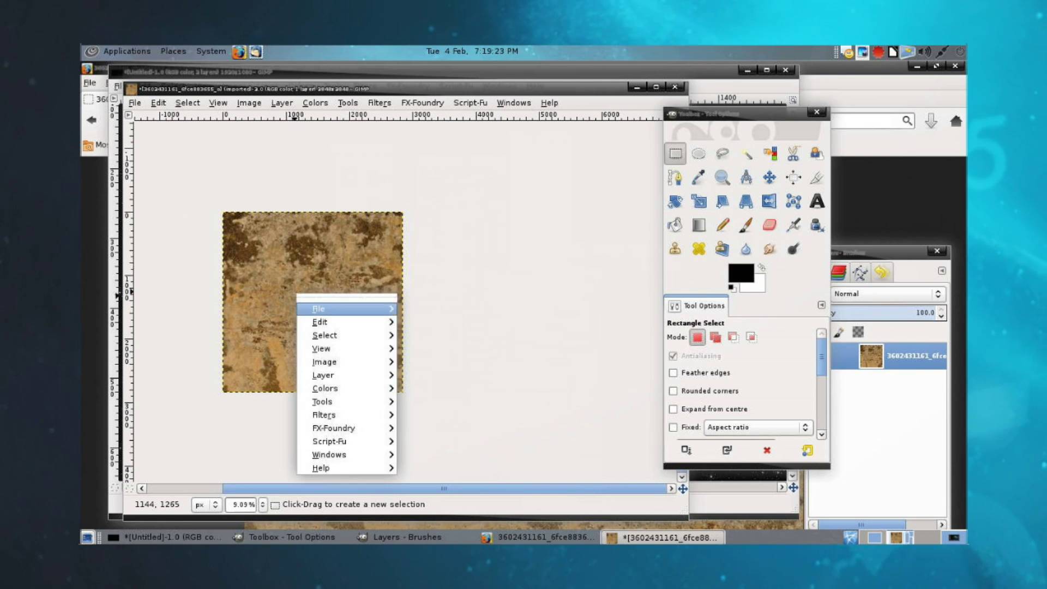
{"action": "mouse_move", "coordinate": [327, 415]}
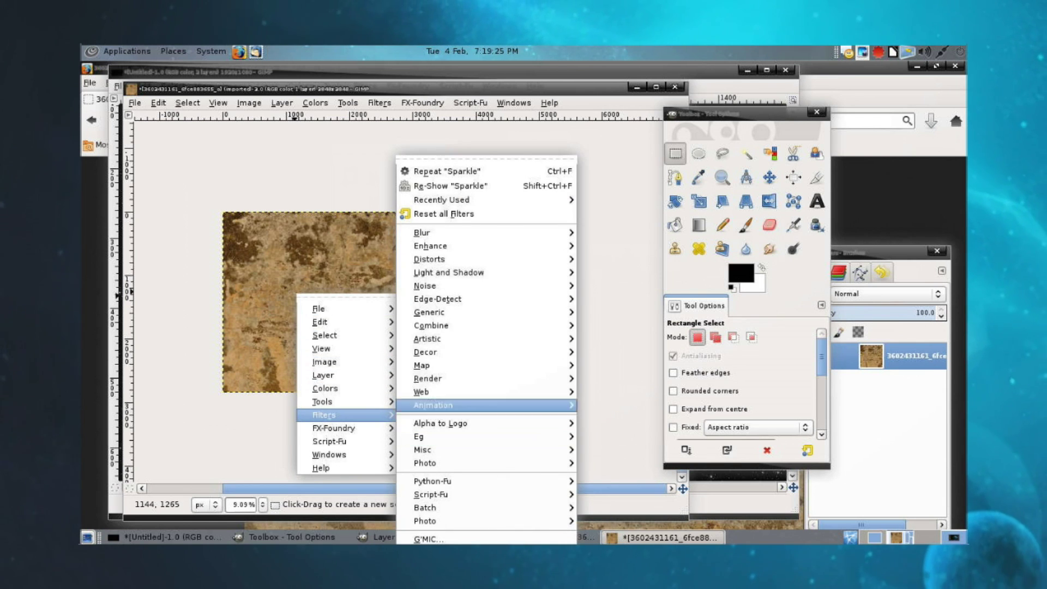
{"action": "mouse_move", "coordinate": [431, 259]}
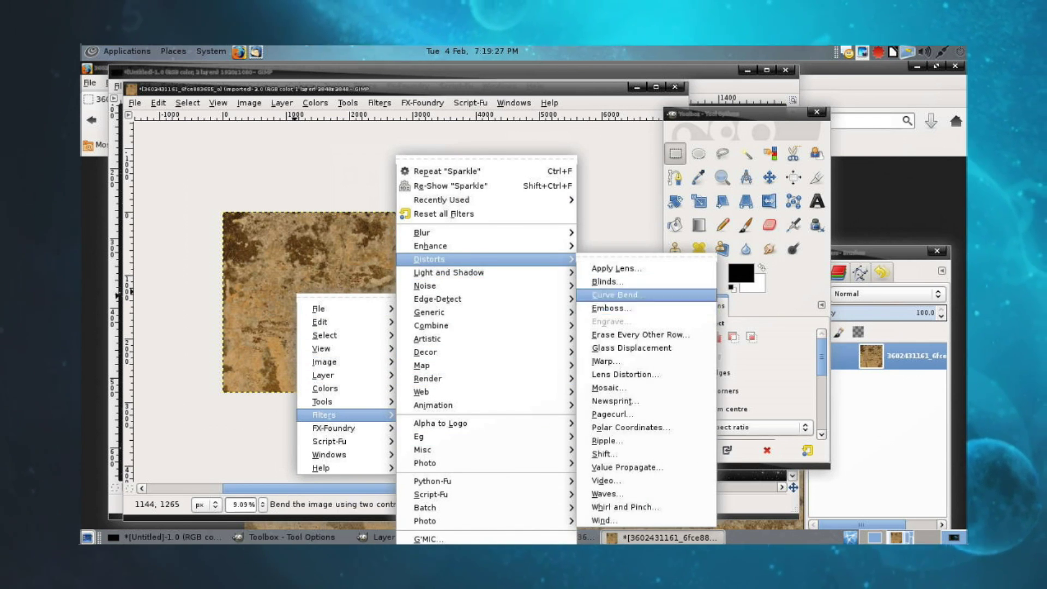
{"action": "left_click", "coordinate": [613, 268]}
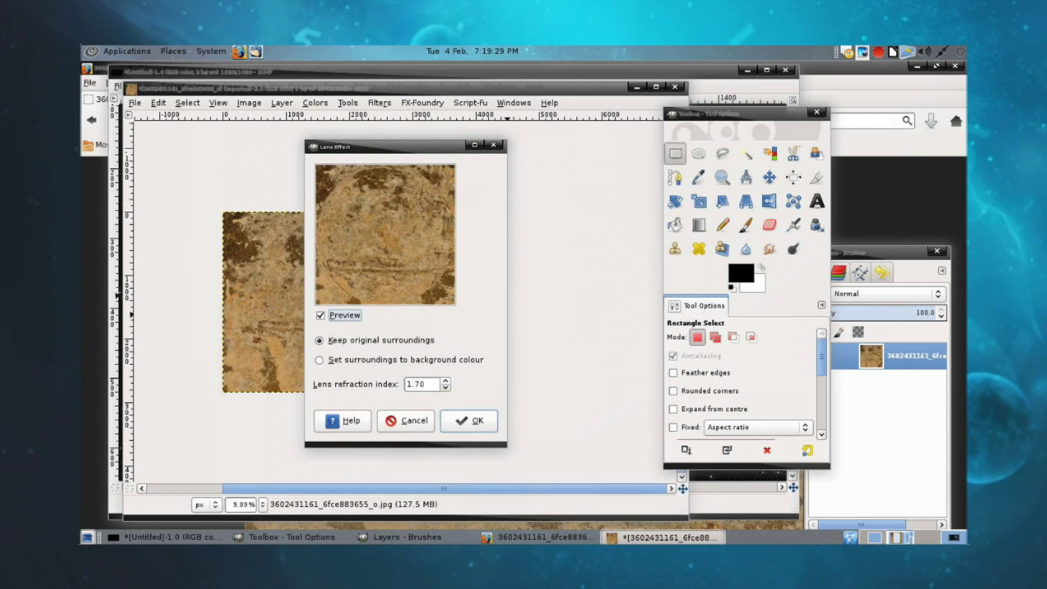
{"action": "left_click_drag", "start_coordinate": [388, 147], "coordinate": [484, 167]}
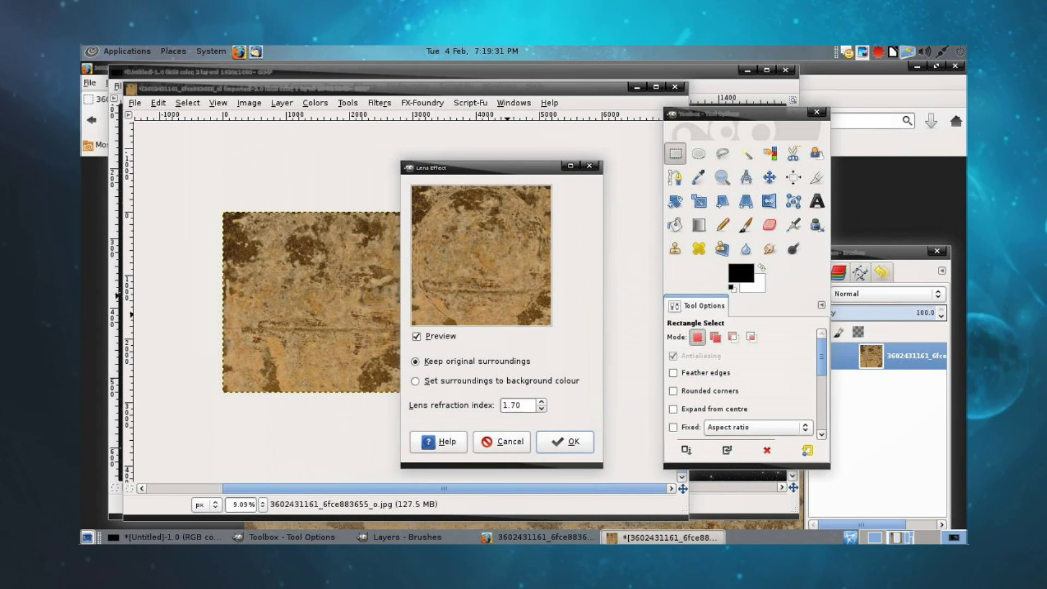
{"action": "left_click", "coordinate": [541, 402]}
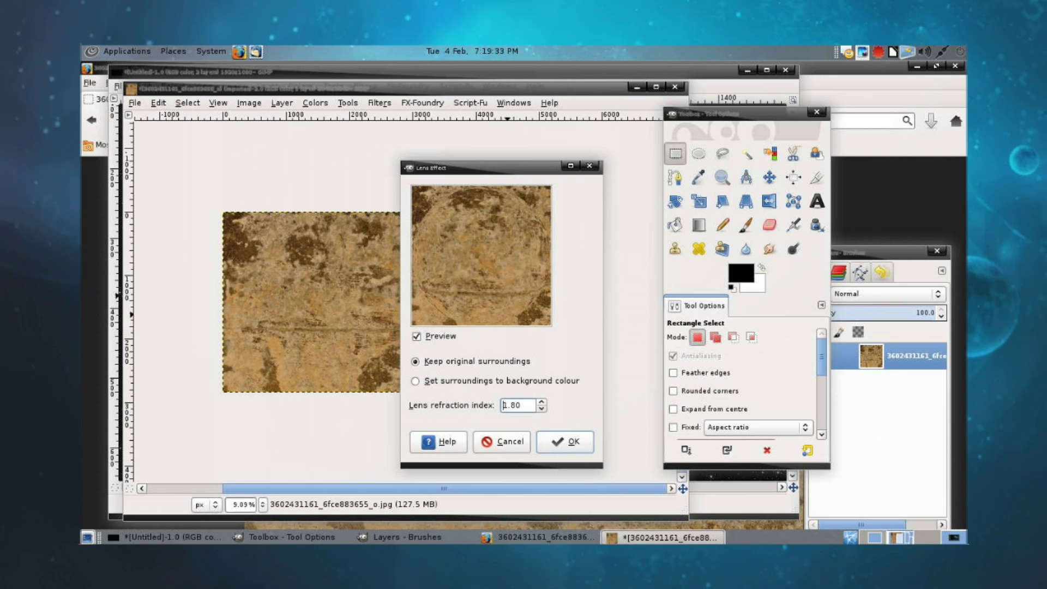
{"action": "left_click", "coordinate": [540, 402]}
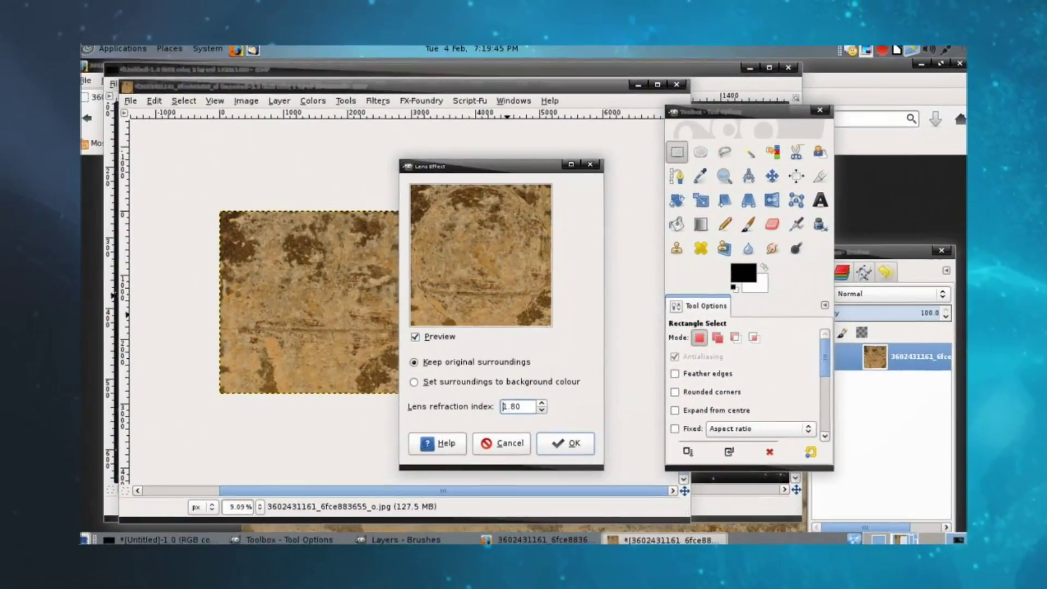
Try stronger lens refraction indices up to 2.80 in the preview and bring the index back to 1.80.
{"action": "key", "text": "Up"}
{"action": "key", "text": "Up"}
{"action": "key", "text": "Up"}
{"action": "key", "text": "Up"}
{"action": "key", "text": "Up"}
{"action": "key", "text": "Up"}
{"action": "key", "text": "Up"}
{"action": "key", "text": "Up"}
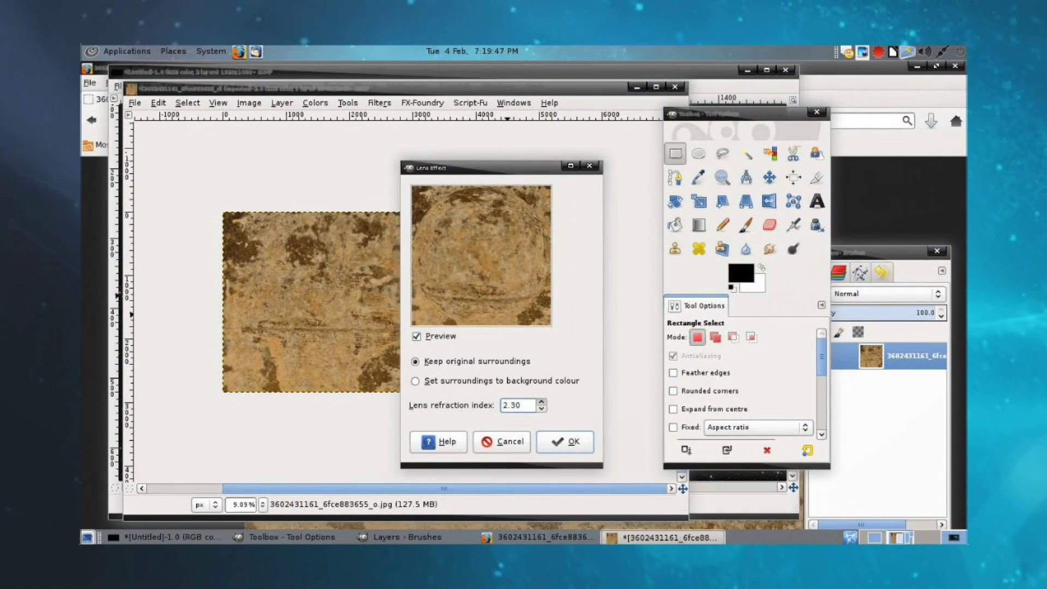
{"action": "key", "text": "Up"}
{"action": "key", "text": "Up"}
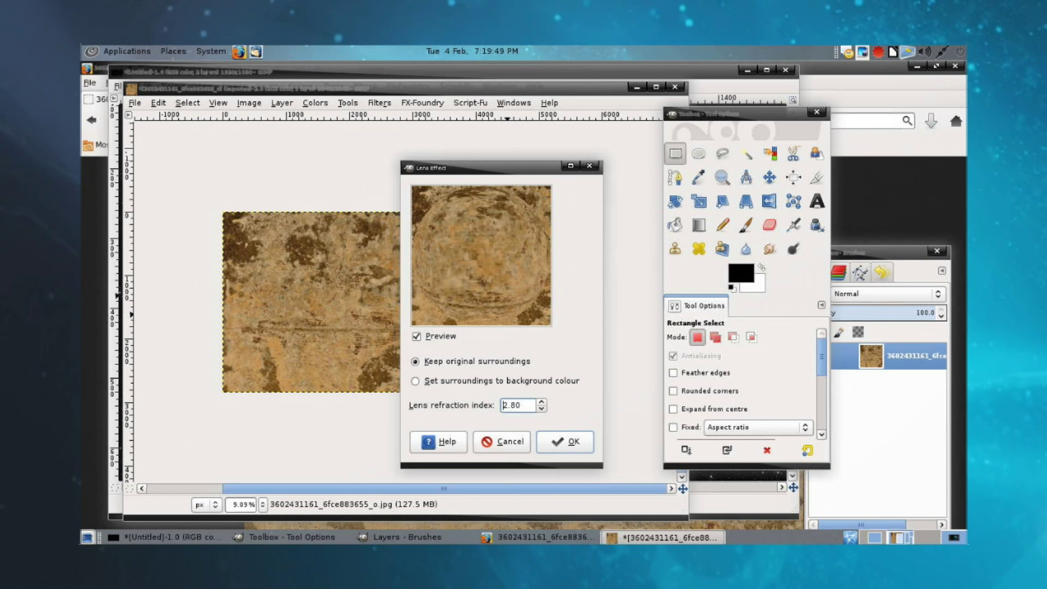
{"action": "key", "text": "Down"}
{"action": "key", "text": "Down"}
{"action": "key", "text": "Down"}
{"action": "key", "text": "Down"}
{"action": "key", "text": "Down"}
{"action": "key", "text": "Down"}
{"action": "key", "text": "Down"}
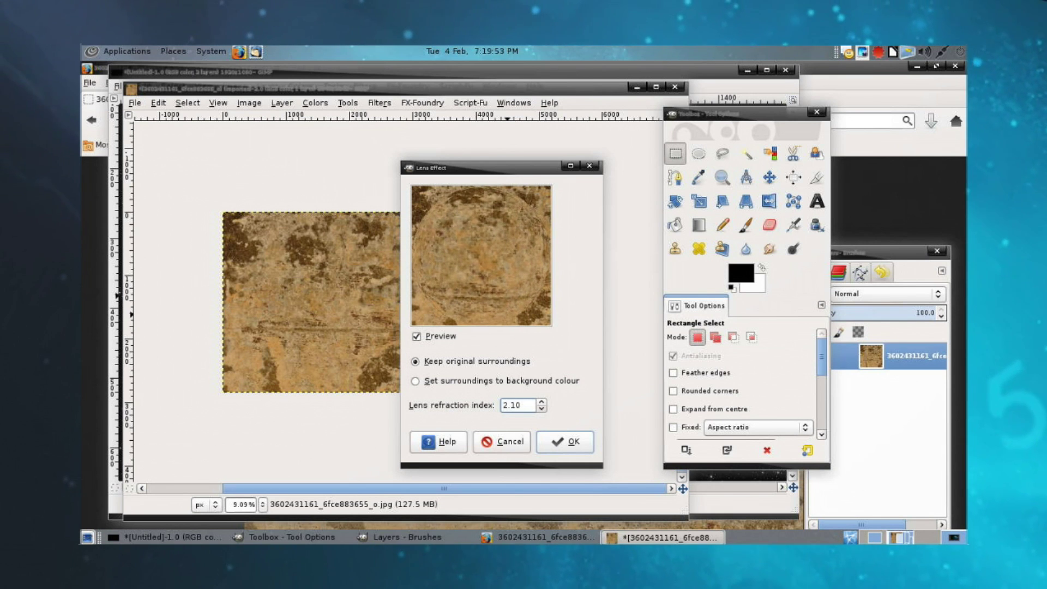
{"action": "key", "text": "Down"}
{"action": "key", "text": "Down"}
{"action": "key", "text": "Down"}
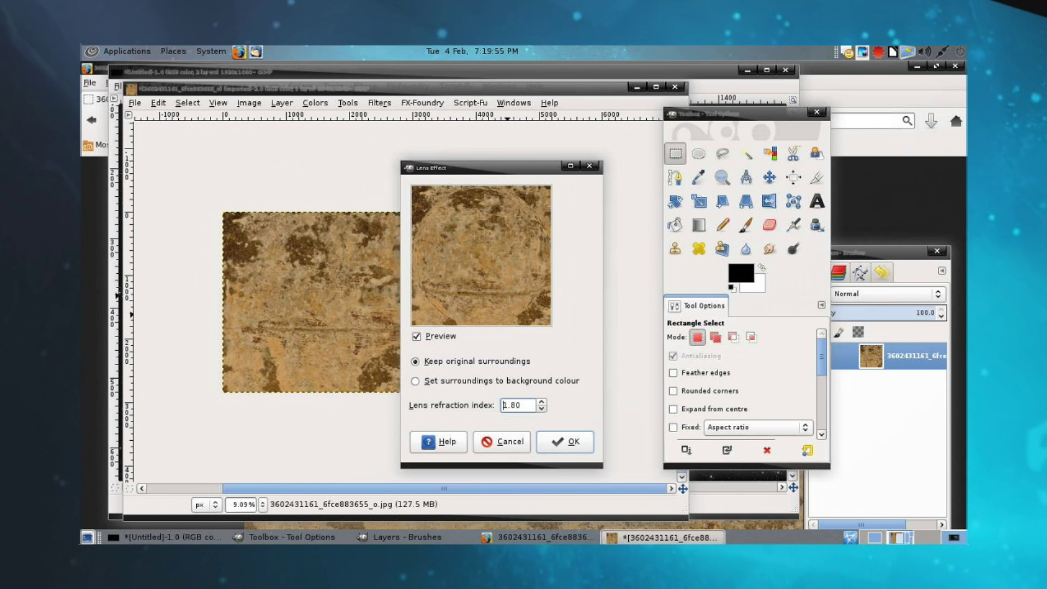
{"action": "key", "text": "Down"}
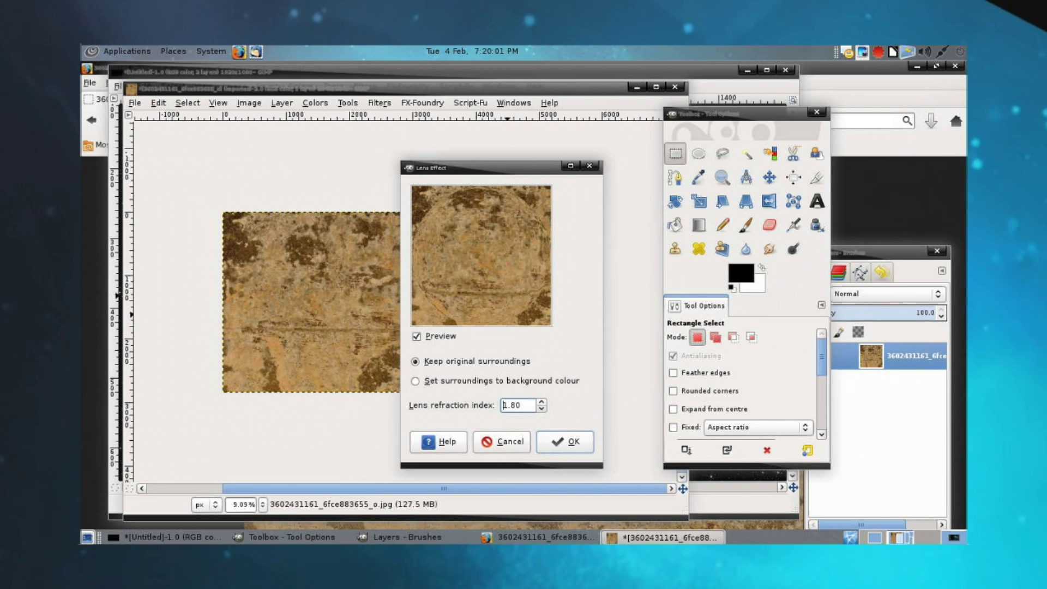
Apply the lens distortion to the texture with a refraction index of 1.80, keeping the original surroundings.
{"action": "key", "text": "Up"}
{"action": "key", "text": "Down"}
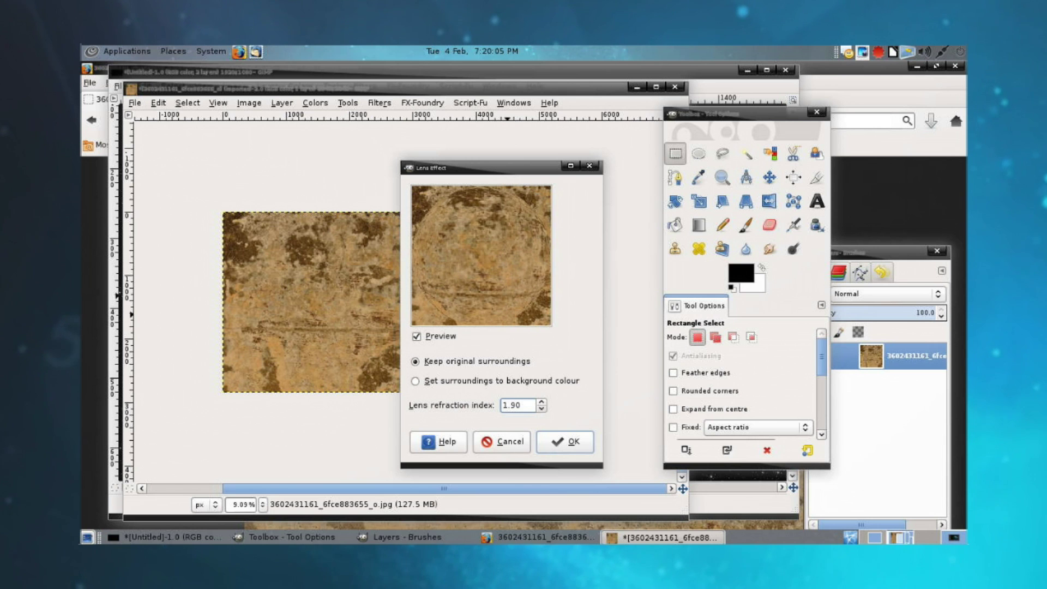
{"action": "key", "text": "Down"}
{"action": "key", "text": "Return"}
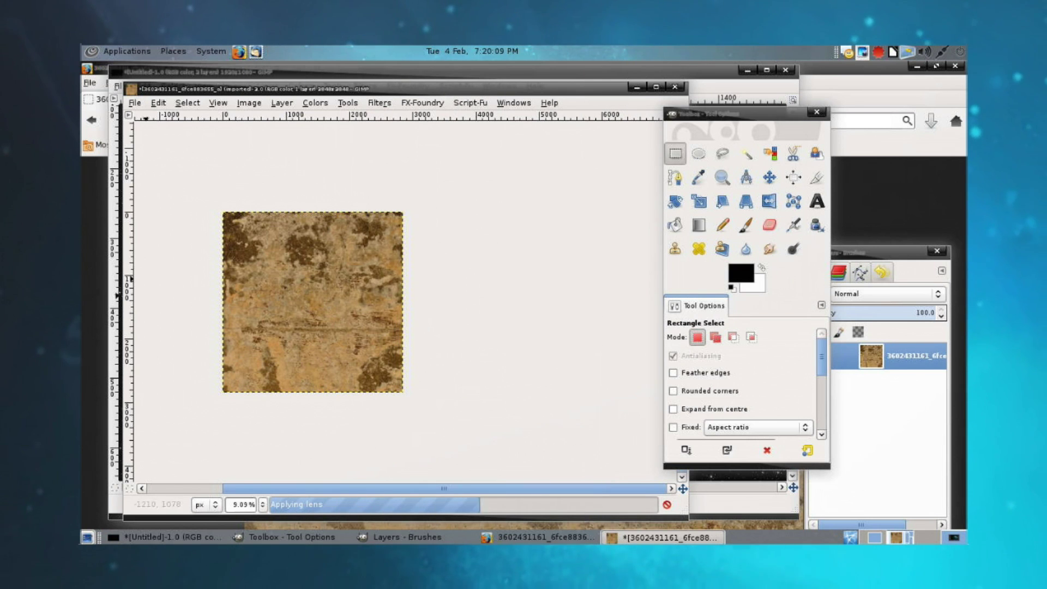
Outline the discoloured lower band of the lensed texture with a rectangular selection and clear that selection.
{"action": "left_click_drag", "start_coordinate": [382, 89], "coordinate": [457, 92]}
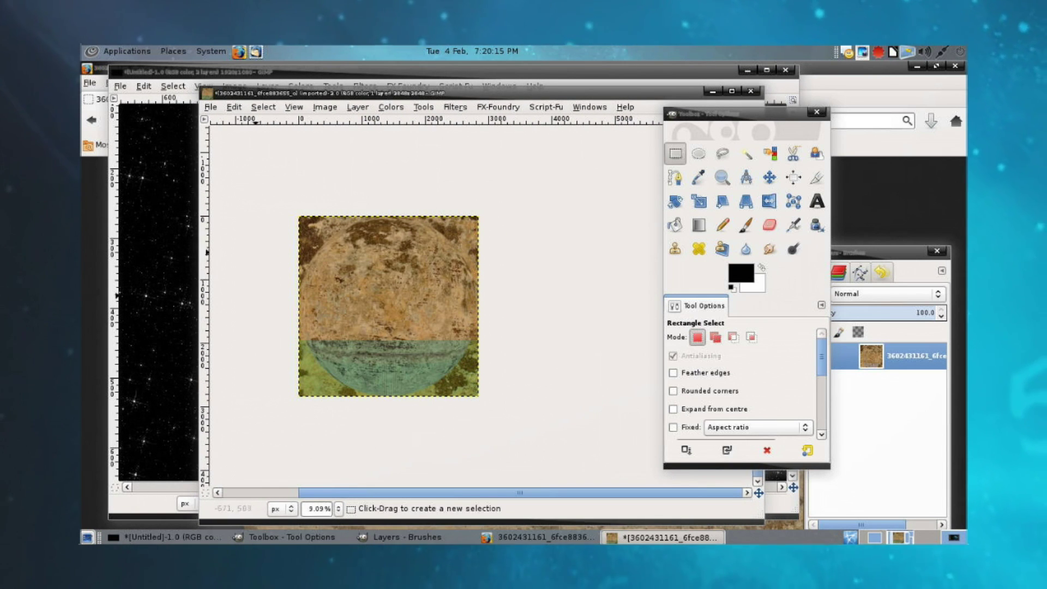
{"action": "key", "text": "shift"}
{"action": "key", "text": "plus"}
{"action": "key", "text": "plus"}
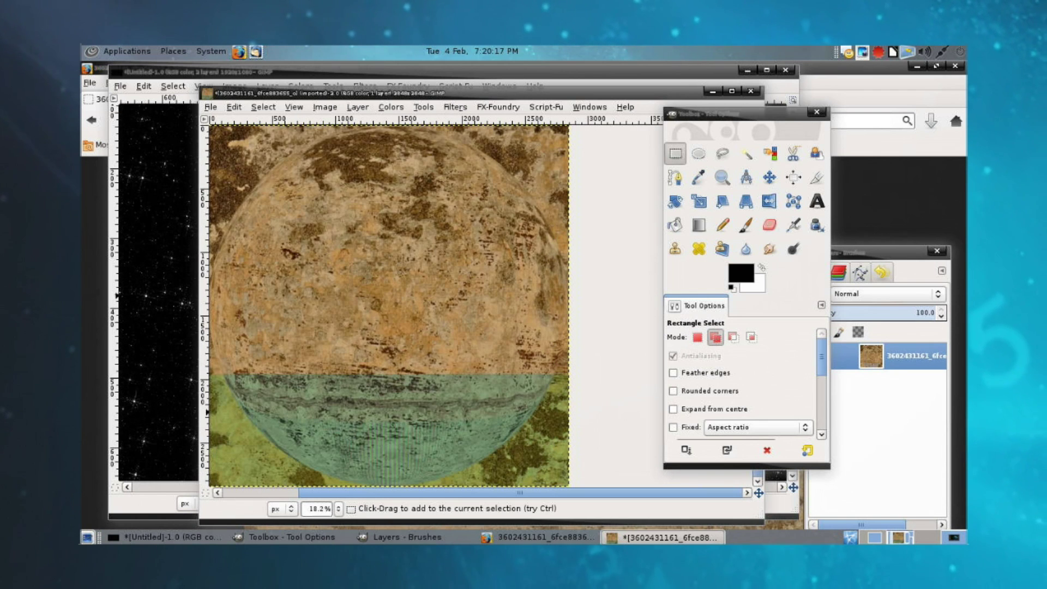
{"action": "key", "text": "minus"}
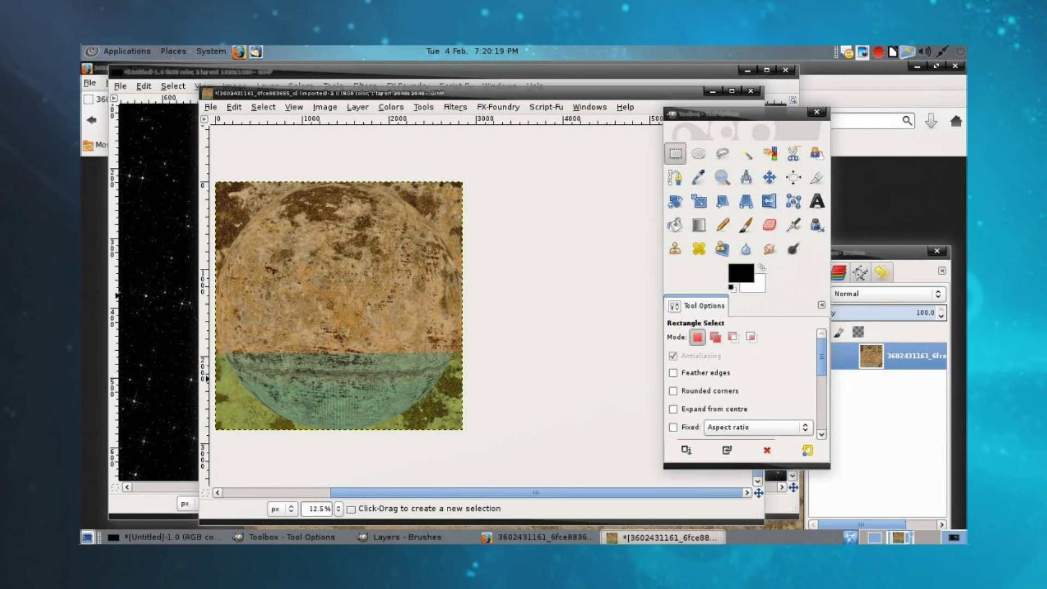
{"action": "left_click_drag", "start_coordinate": [508, 457], "coordinate": [210, 352]}
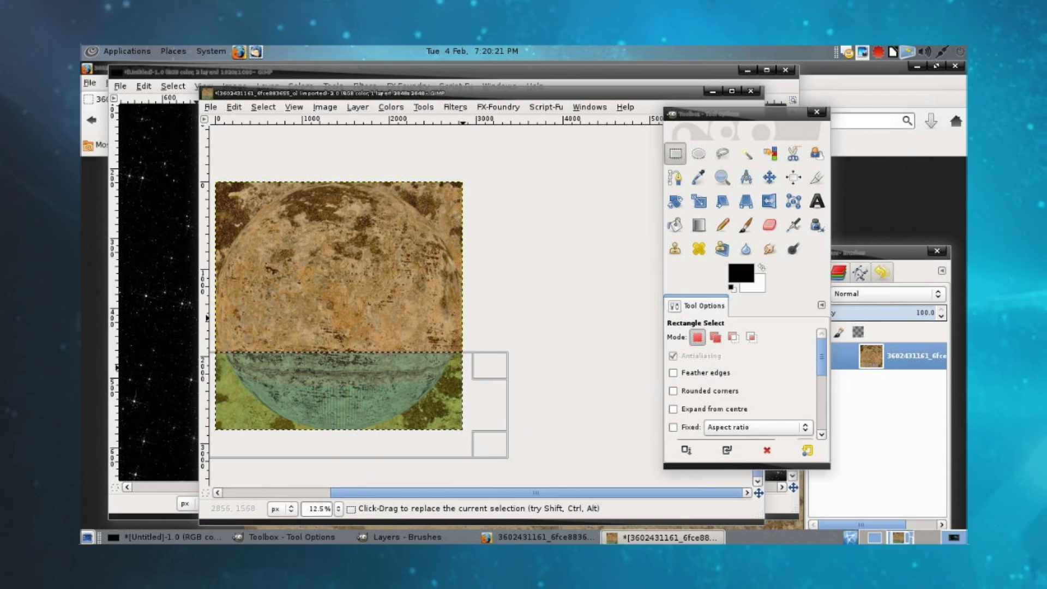
{"action": "key", "text": "ctrl+shift+a"}
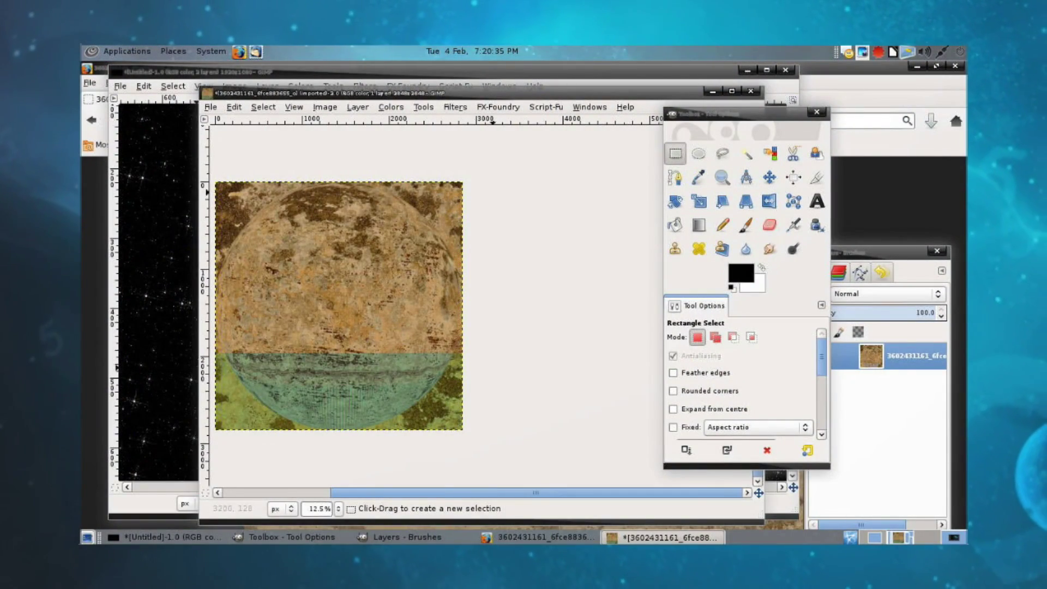
Undo the lens distortion on the imported texture and select the entire image.
{"action": "key", "text": "ctrl"}
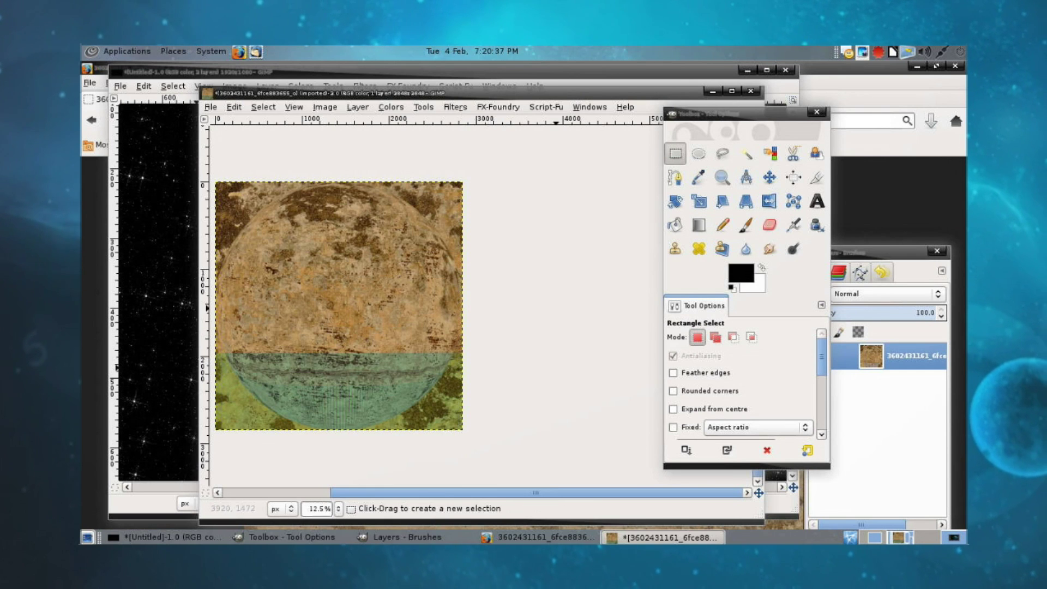
{"action": "key", "text": "ctrl"}
{"action": "key", "text": "ctrl"}
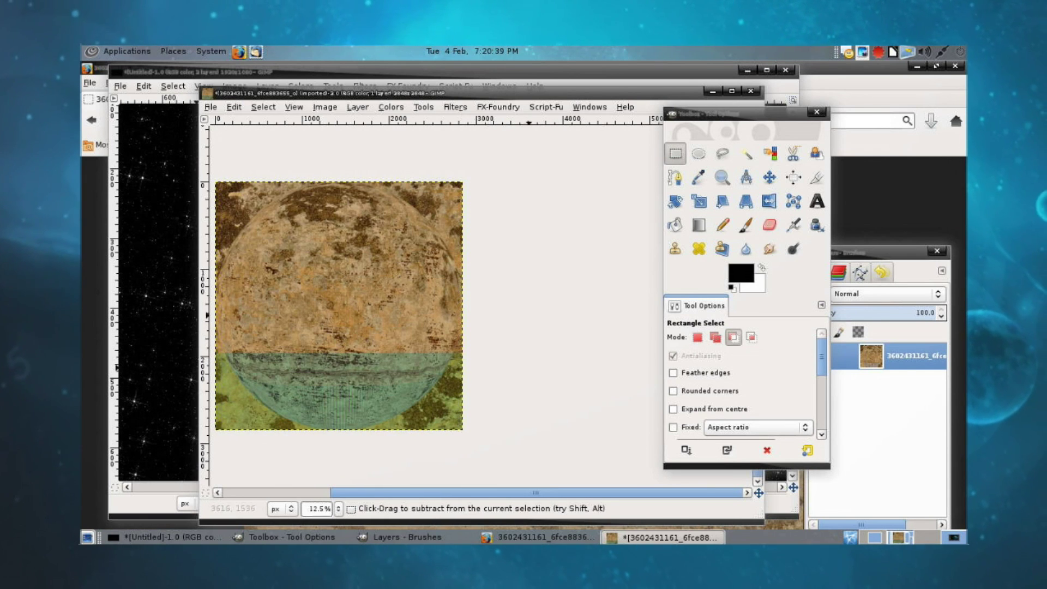
{"action": "key", "text": "ctrl+z"}
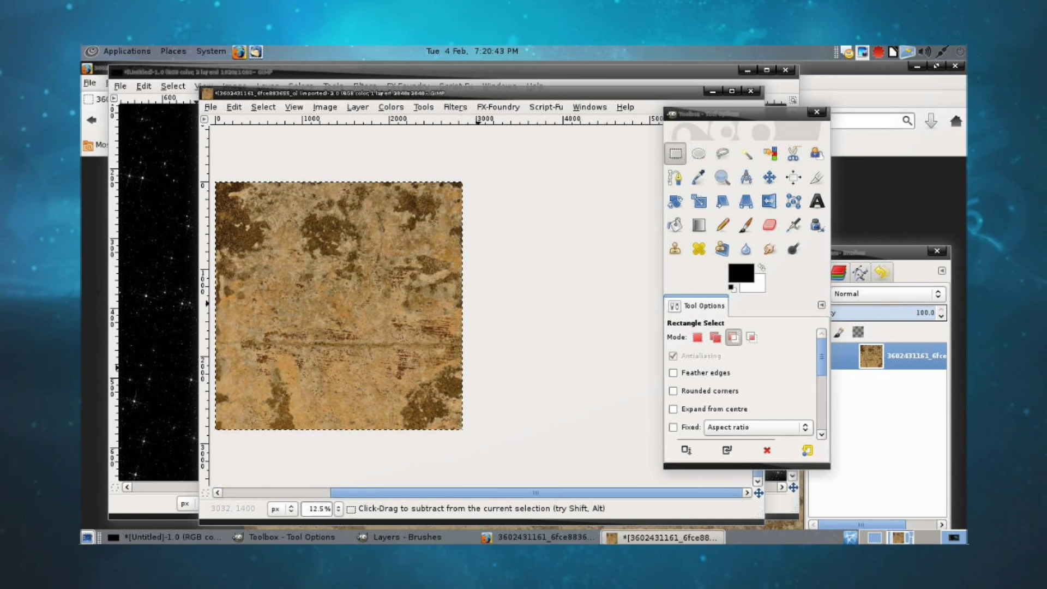
Copy the selected undistorted texture and paste it as a new image.
{"action": "key", "text": "ctrl+c"}
{"action": "right_click", "coordinate": [393, 282]}
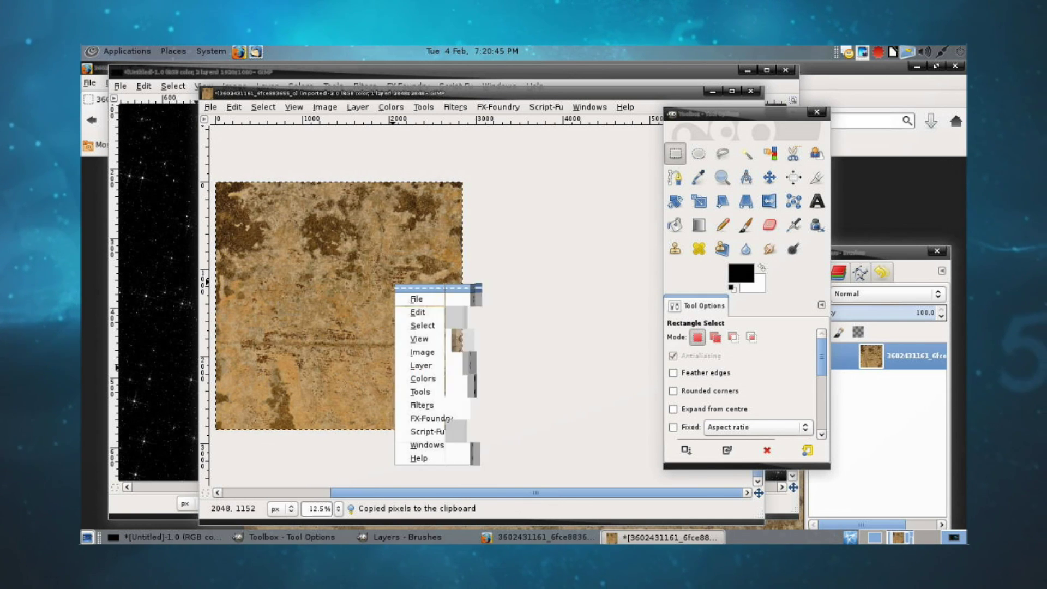
{"action": "mouse_move", "coordinate": [418, 312]}
{"action": "mouse_move", "coordinate": [531, 335]}
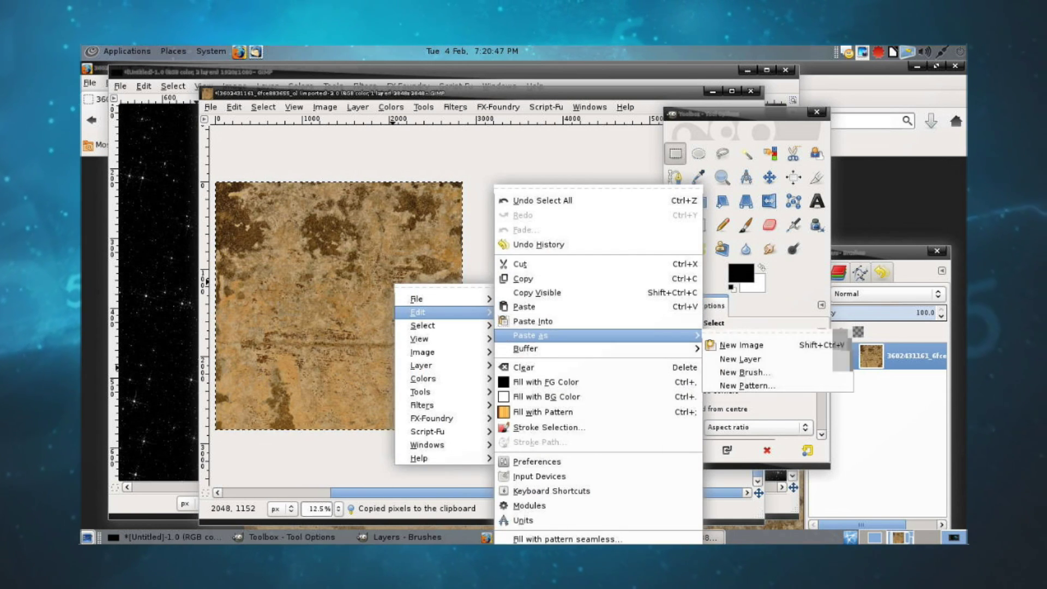
{"action": "left_click", "coordinate": [740, 345]}
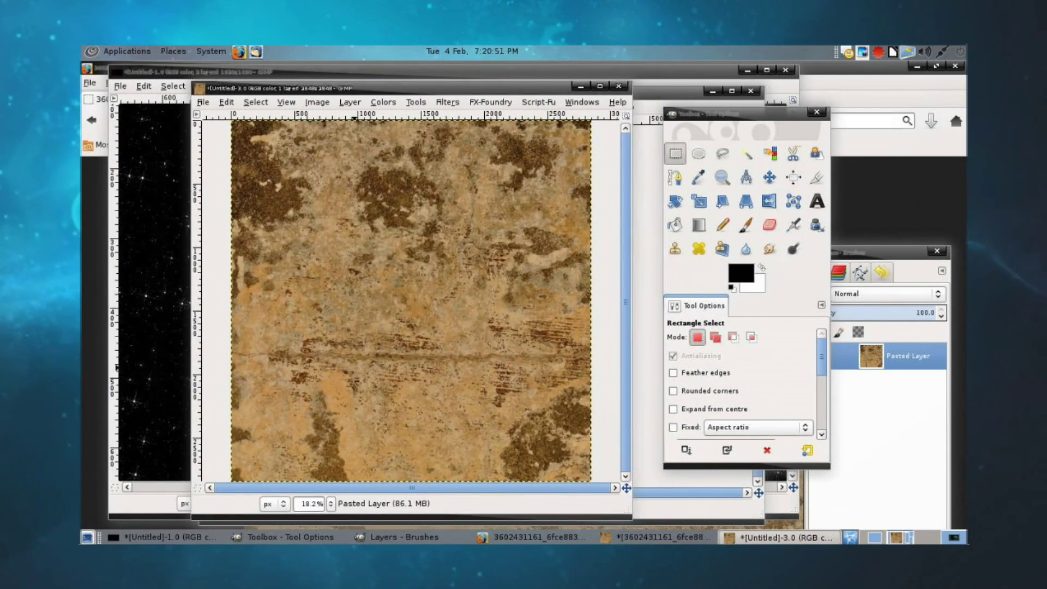
Repeat the Apply Lens filter with the same settings on the new texture image.
{"action": "right_click", "coordinate": [415, 219]}
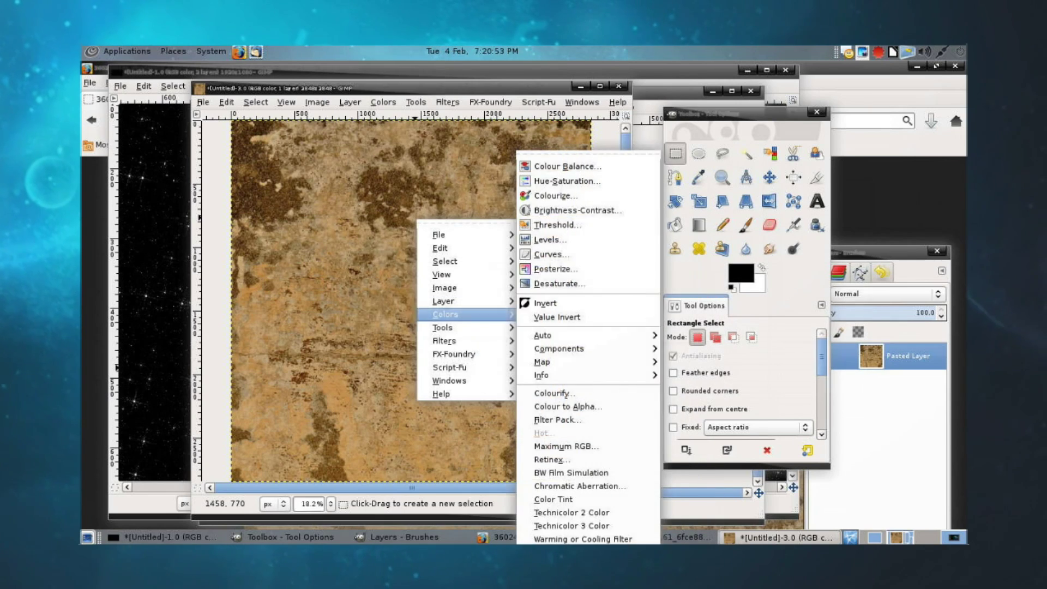
{"action": "mouse_move", "coordinate": [444, 341]}
{"action": "left_click", "coordinate": [573, 171]}
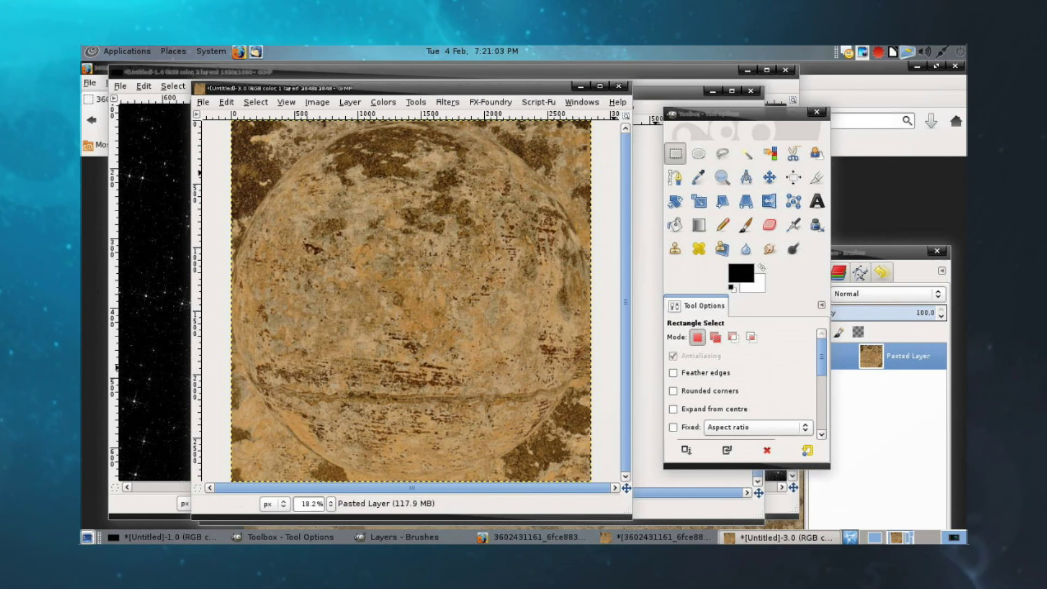
Close the original imported texture image without saving its changes.
{"action": "left_click", "coordinate": [750, 91]}
{"action": "key", "text": "ctrl+w"}
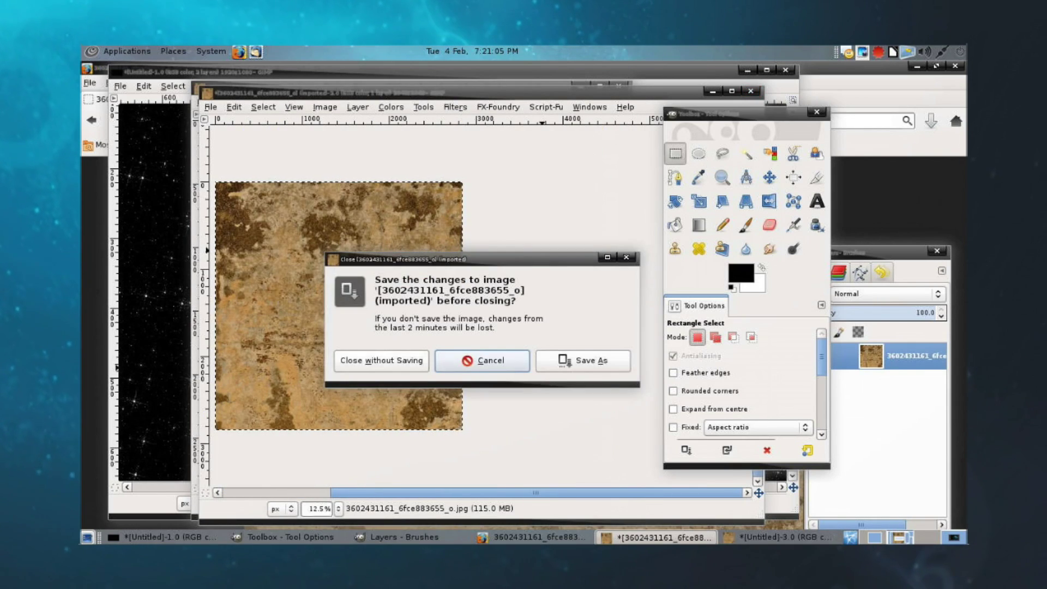
{"action": "key", "text": "alt+w"}
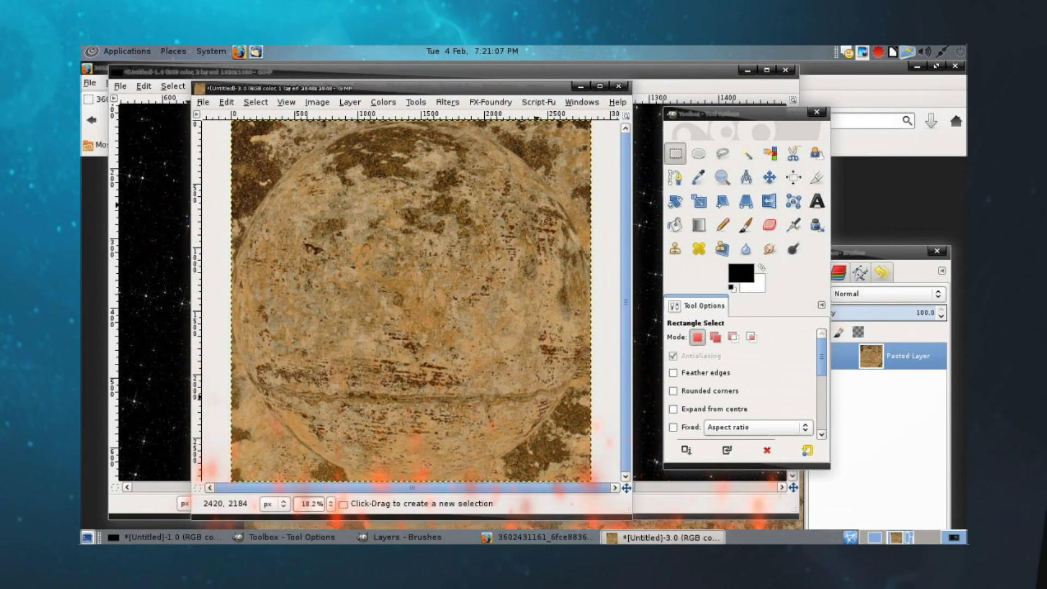
Draw a circular selection with a fixed 1:1 aspect ratio, about 2811 px across, around the spherical part of the texture.
{"action": "left_click", "coordinate": [698, 153]}
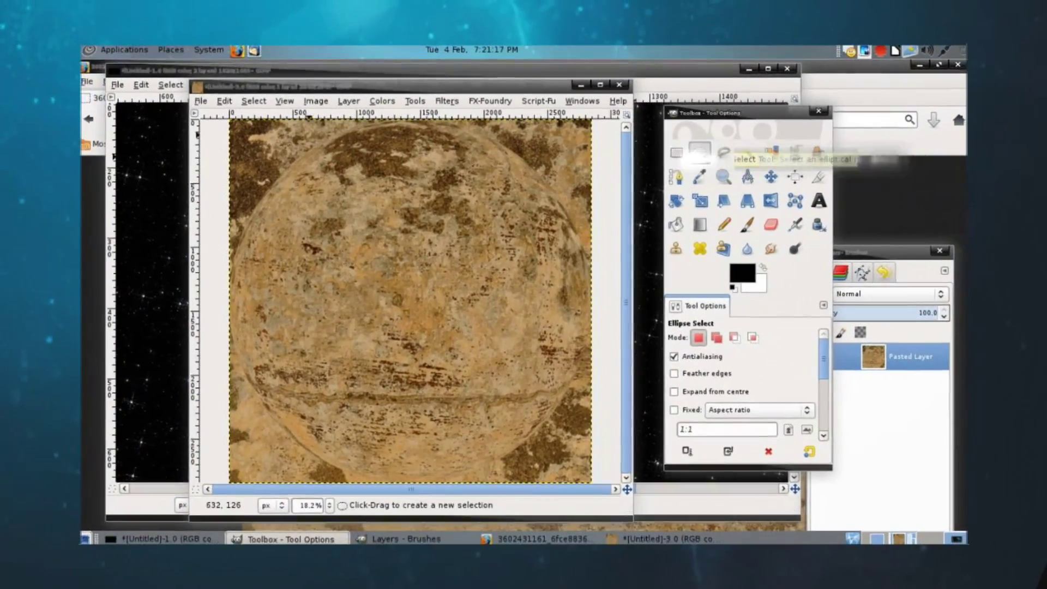
{"action": "left_click_drag", "start_coordinate": [236, 122], "coordinate": [584, 472]}
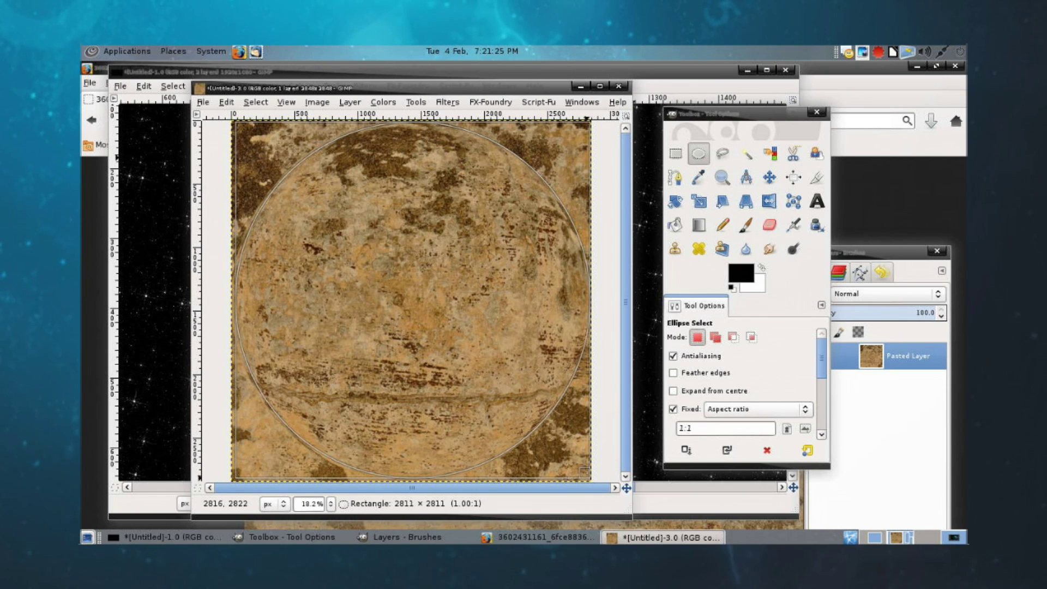
{"action": "left_click_drag", "start_coordinate": [585, 472], "coordinate": [584, 473]}
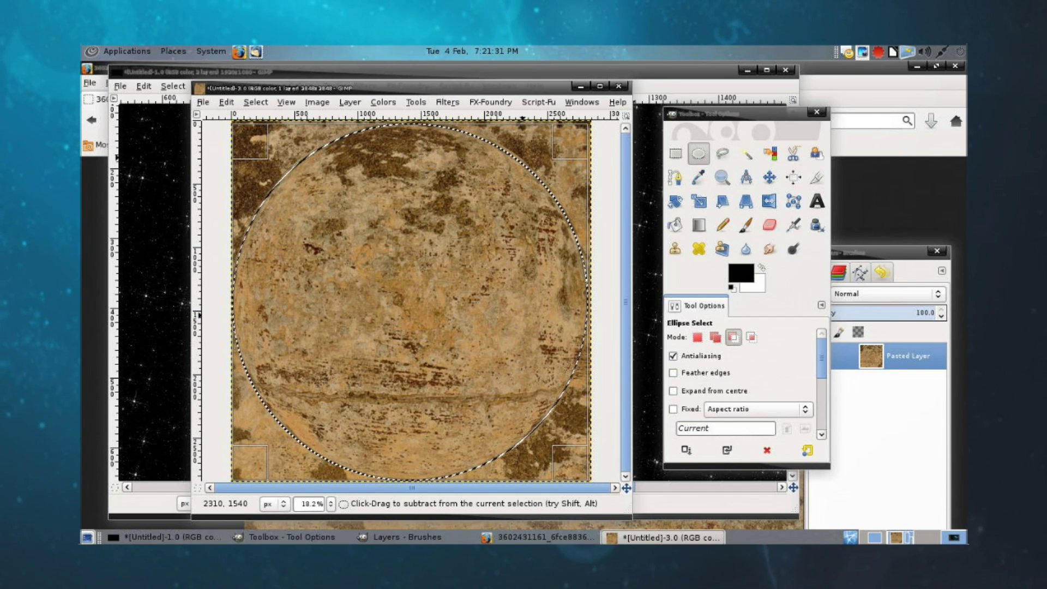
Copy the selected rock sphere and paste it into the starfield image.
{"action": "key", "text": "ctrl+c"}
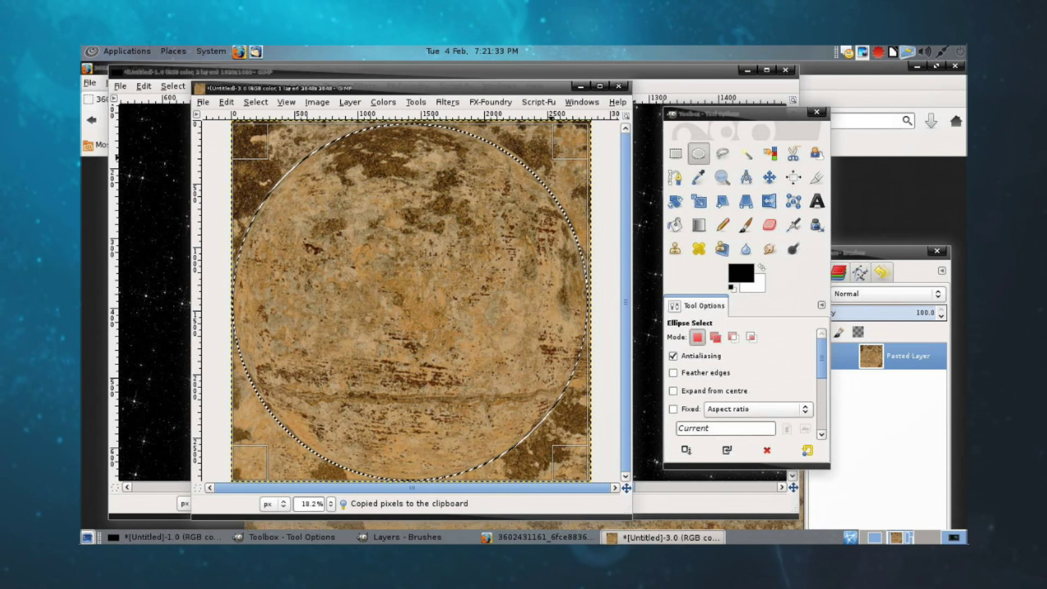
{"action": "left_click", "coordinate": [581, 86]}
{"action": "left_click_drag", "start_coordinate": [736, 113], "coordinate": [846, 123]}
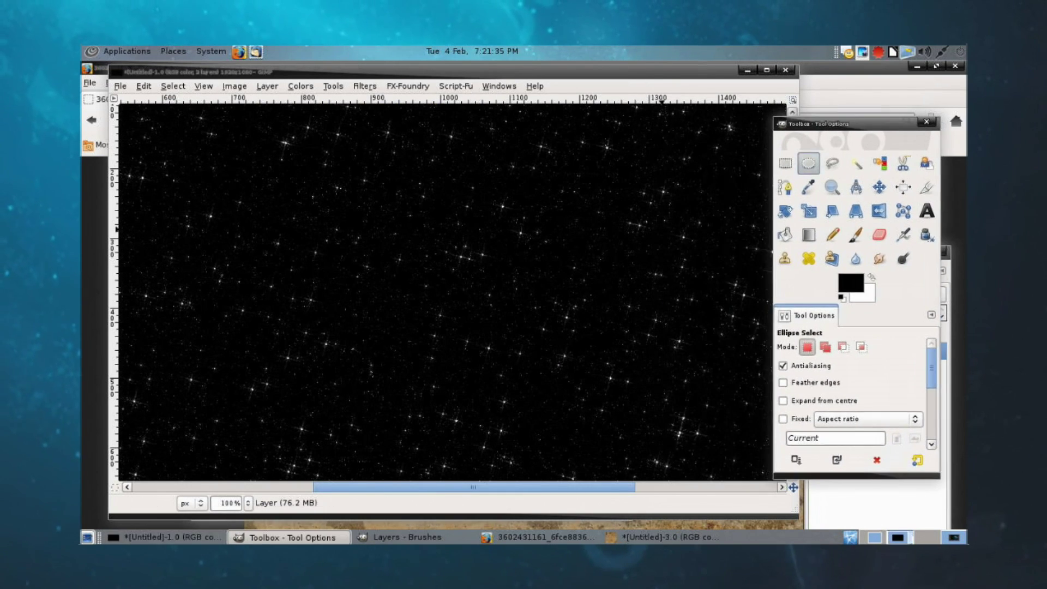
{"action": "key", "text": "ctrl+v"}
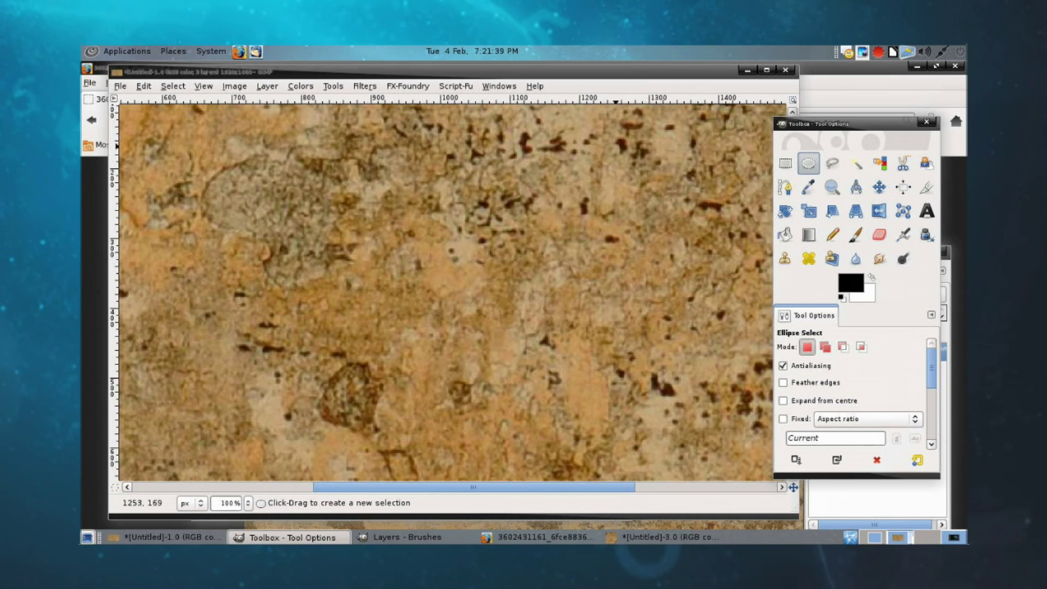
Undo the oversized paste in the starfield and paste the copied rock sphere as a new image.
{"action": "key", "text": "ctrl+z"}
{"action": "right_click", "coordinate": [460, 249]}
{"action": "mouse_move", "coordinate": [483, 273]}
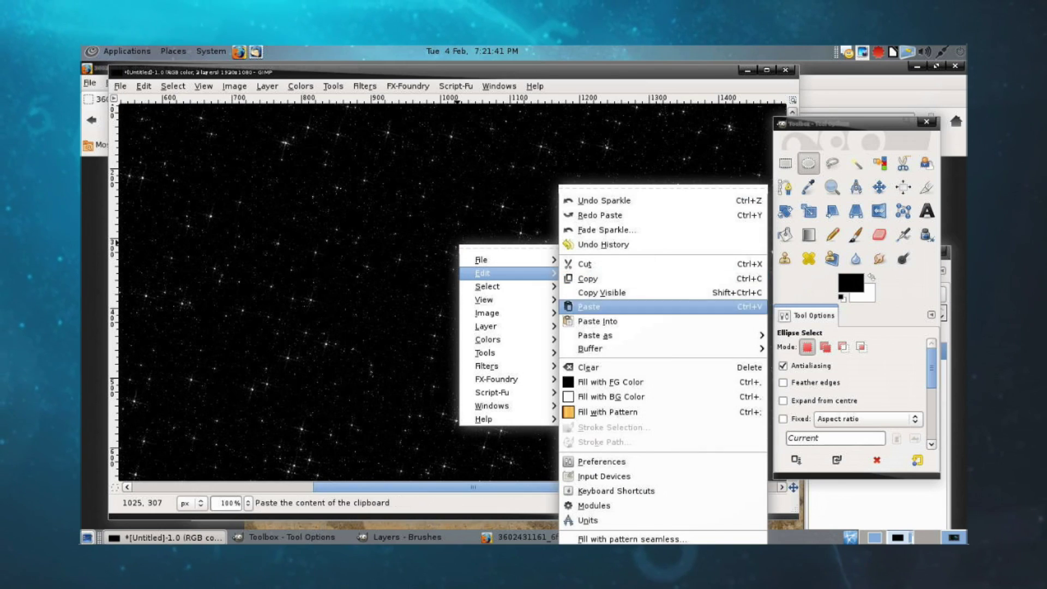
{"action": "mouse_move", "coordinate": [600, 335]}
{"action": "left_click", "coordinate": [799, 345]}
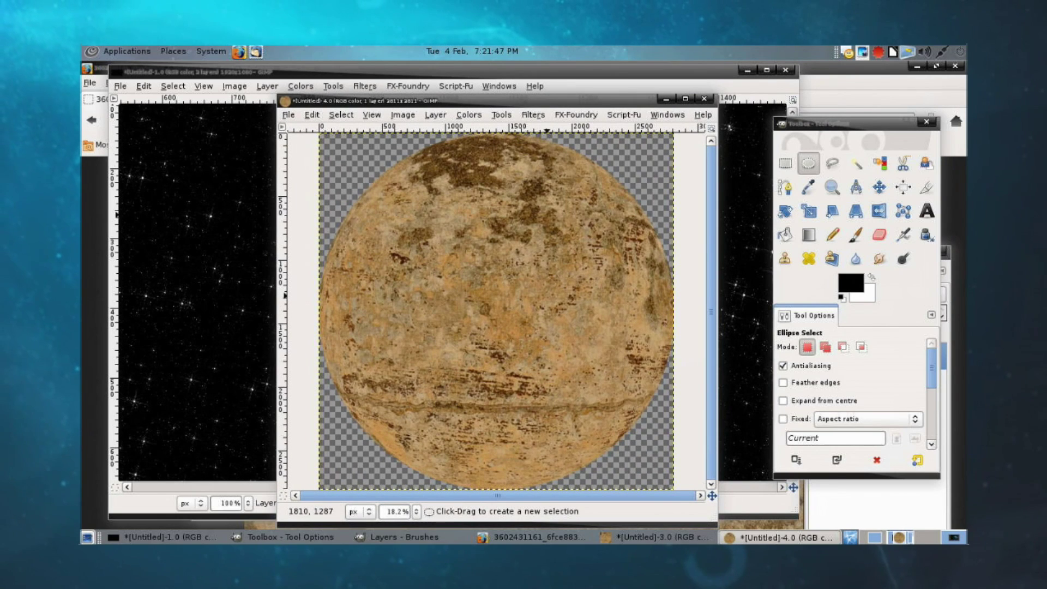
Scale the new sphere image to 600 × 600 px with Sinc (Lanczos3) interpolation.
{"action": "right_click", "coordinate": [550, 299]}
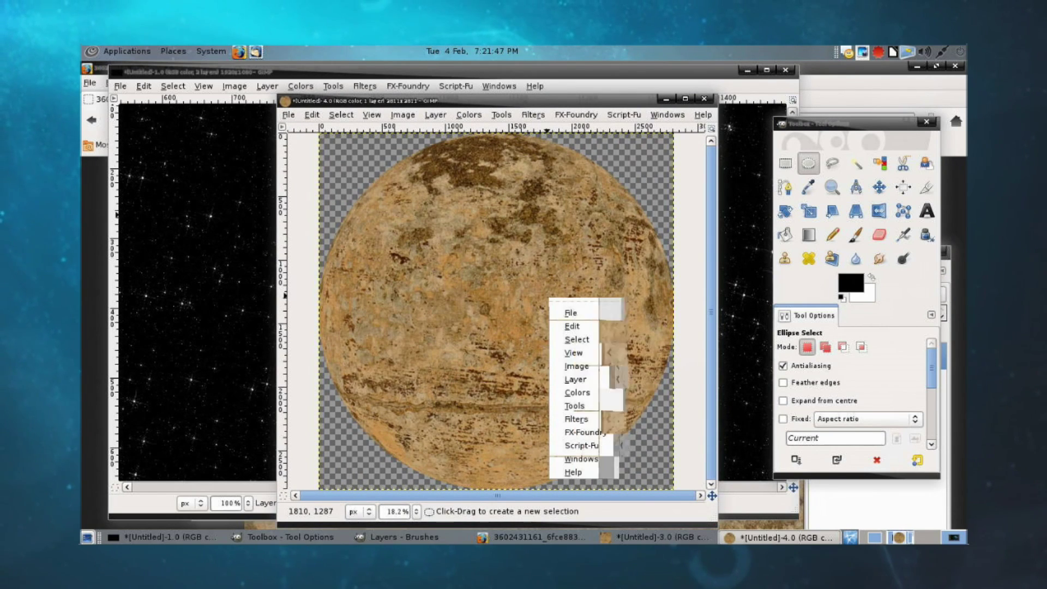
{"action": "mouse_move", "coordinate": [577, 366]}
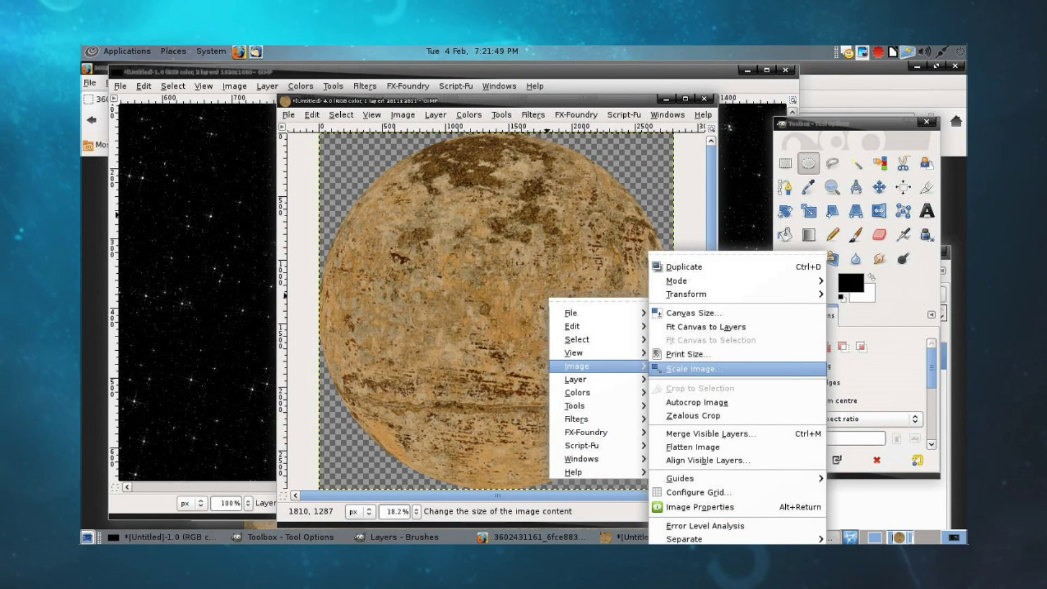
{"action": "left_click", "coordinate": [691, 368]}
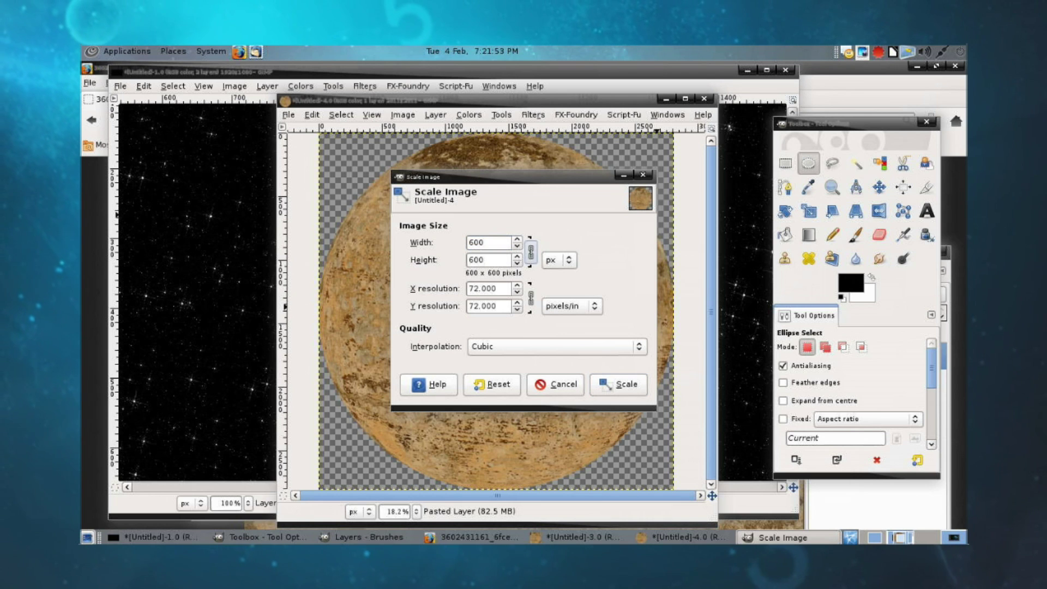
{"action": "left_click", "coordinate": [557, 346]}
{"action": "left_click", "coordinate": [556, 361]}
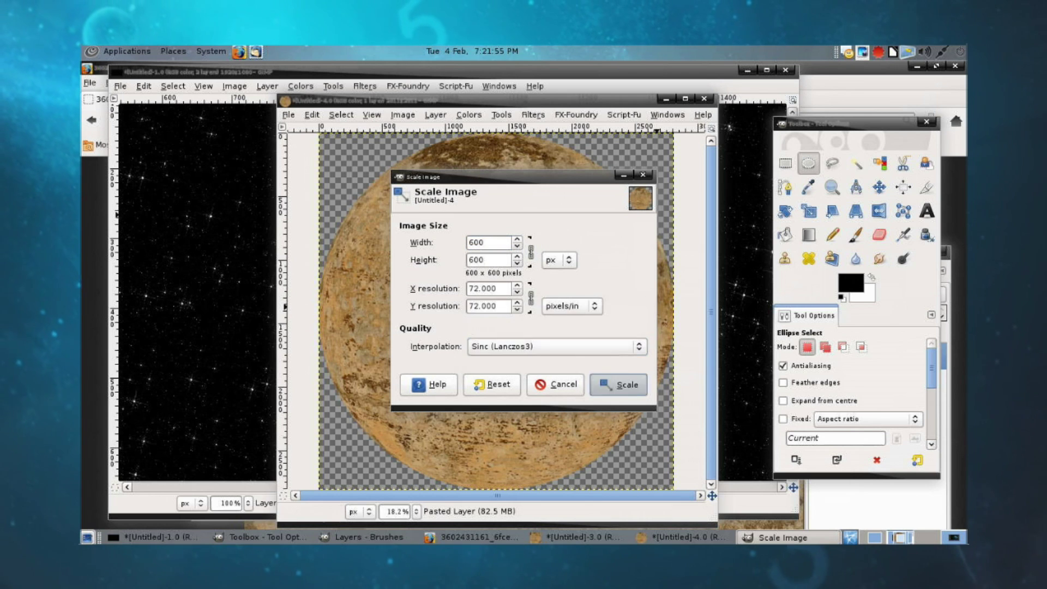
{"action": "left_click", "coordinate": [618, 384]}
Copy the scaled-down sphere and paste it into the starfield image.
{"action": "key", "text": "ctrl+c"}
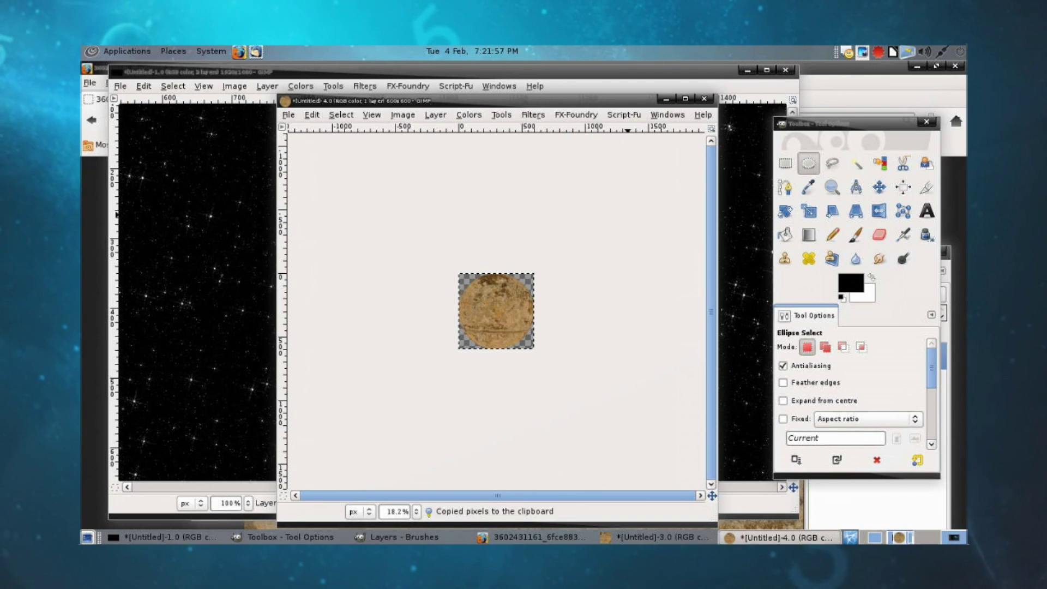
{"action": "key", "text": "alt+Tab"}
{"action": "key", "text": "ctrl+v"}
{"action": "key", "text": "ctrl+z"}
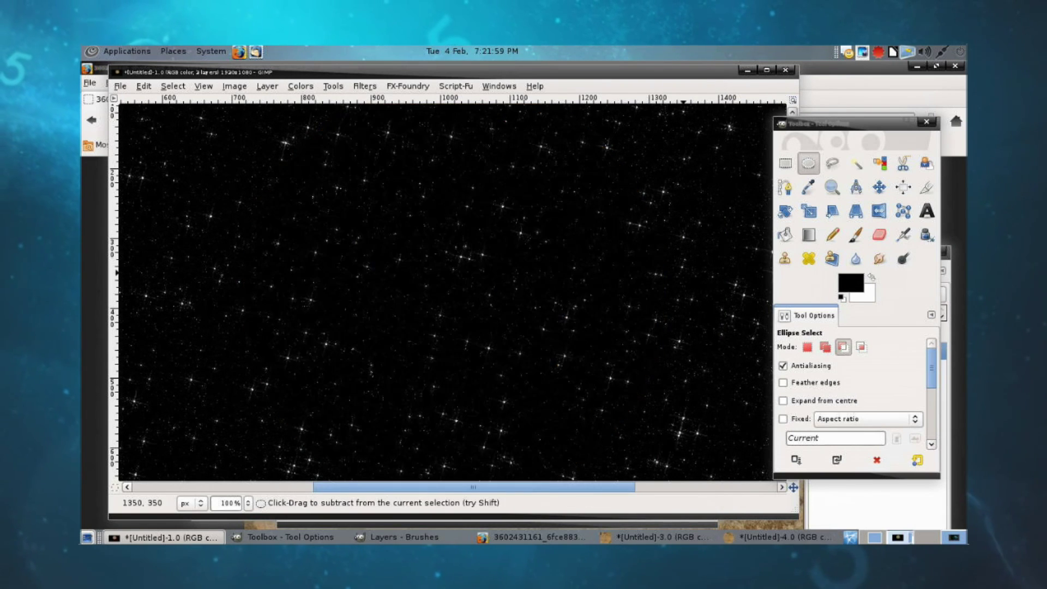
{"action": "key", "text": "alt+Tab"}
{"action": "key", "text": "alt+Tab"}
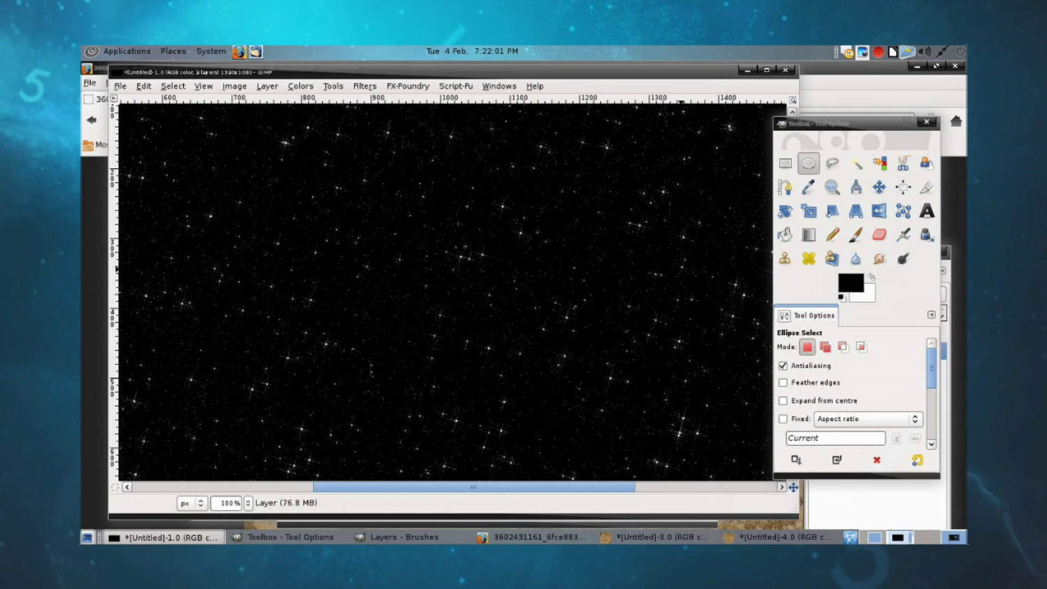
{"action": "key", "text": "minus"}
{"action": "key", "text": "minus"}
{"action": "key", "text": "minus"}
{"action": "key", "text": "minus"}
{"action": "key", "text": "ctrl+v"}
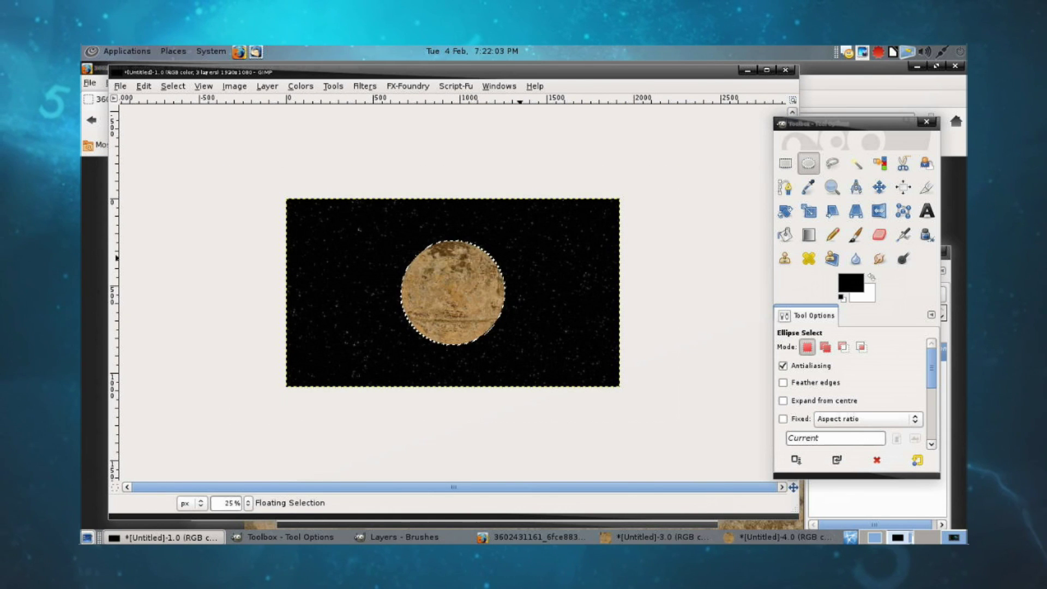
Convert the floating sphere into its own layer and move it about 20 px right and 12 px down.
{"action": "right_click", "coordinate": [489, 286]}
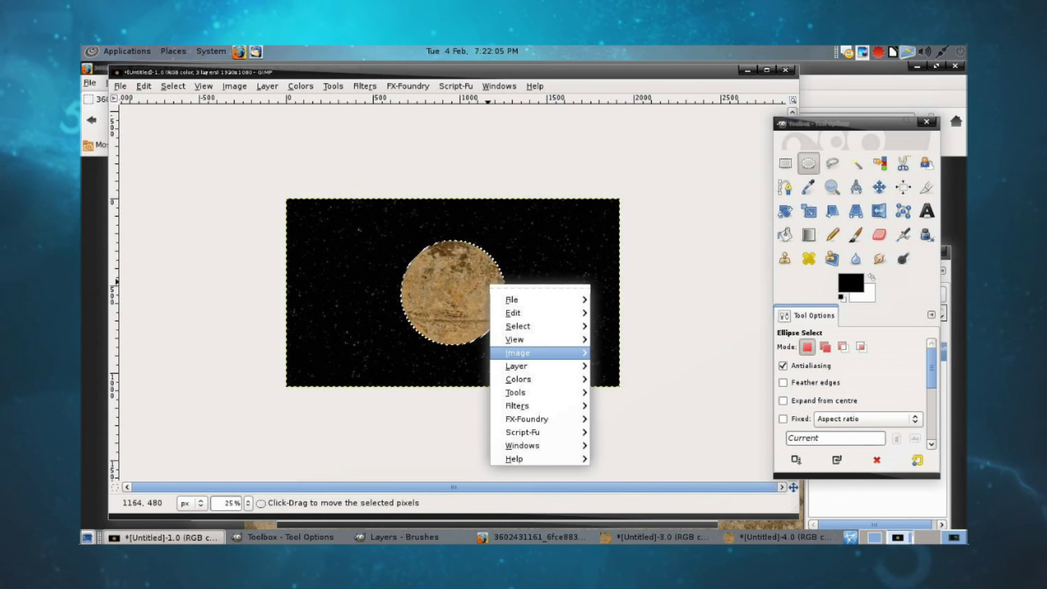
{"action": "mouse_move", "coordinate": [524, 365]}
{"action": "left_click", "coordinate": [627, 220]}
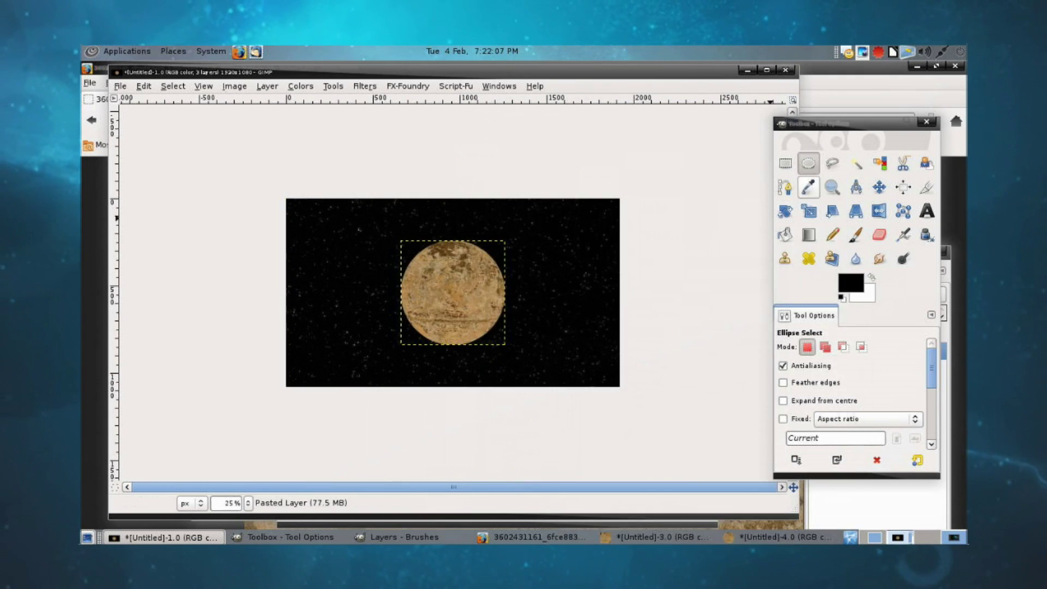
{"action": "key", "text": "m"}
{"action": "mouse_move", "coordinate": [452, 293]}
{"action": "left_mouse_down"}
{"action": "mouse_move", "coordinate": [550, 319]}
{"action": "mouse_move", "coordinate": [539, 297]}
{"action": "mouse_move", "coordinate": [457, 284]}
{"action": "left_mouse_up"}
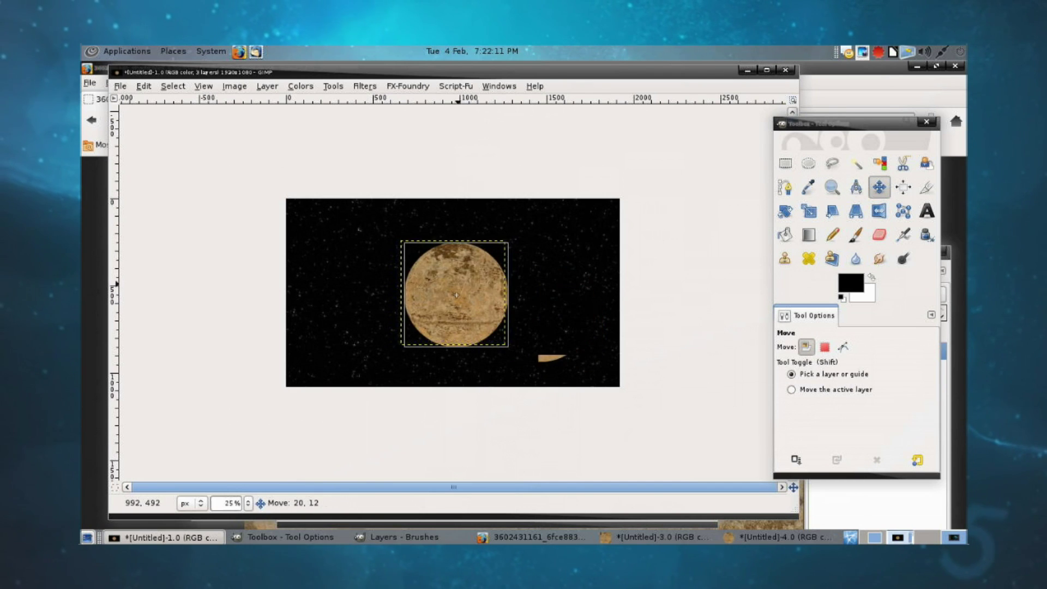
Create a selection of the planet from the alpha of the pasted sphere's layer.
{"action": "left_click", "coordinate": [945, 415]}
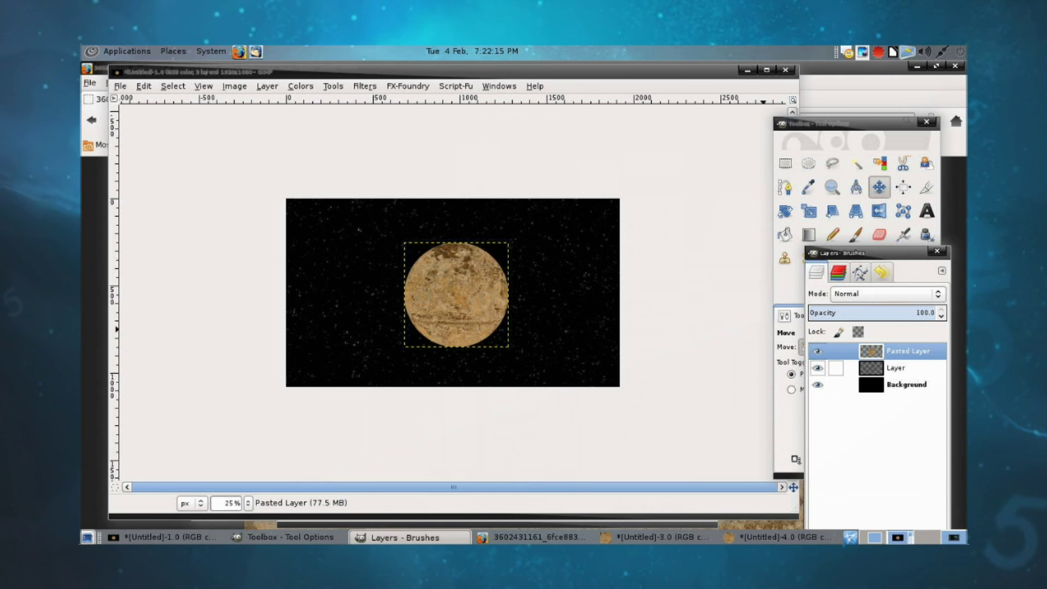
{"action": "right_click", "coordinate": [900, 350]}
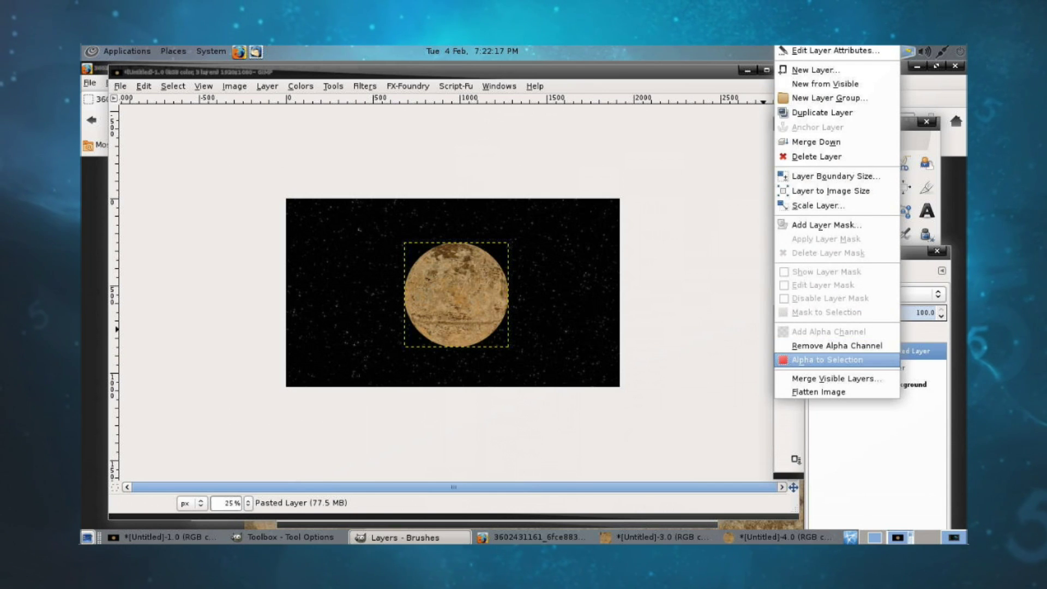
{"action": "left_click", "coordinate": [827, 360]}
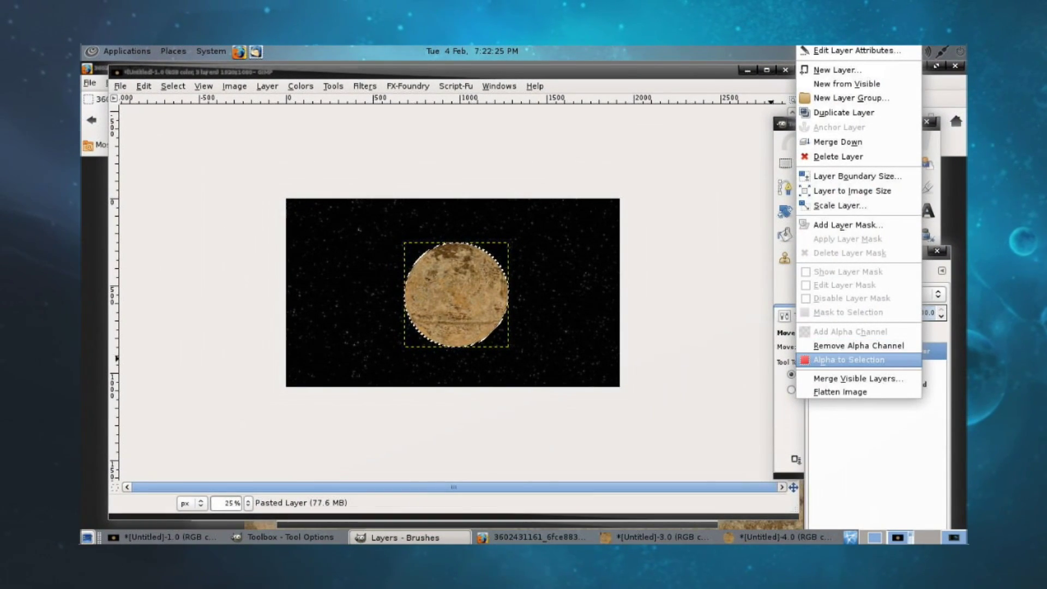
{"action": "left_click", "coordinate": [849, 360]}
Try growing the planet selection by 300 px.
{"action": "right_click", "coordinate": [469, 277]}
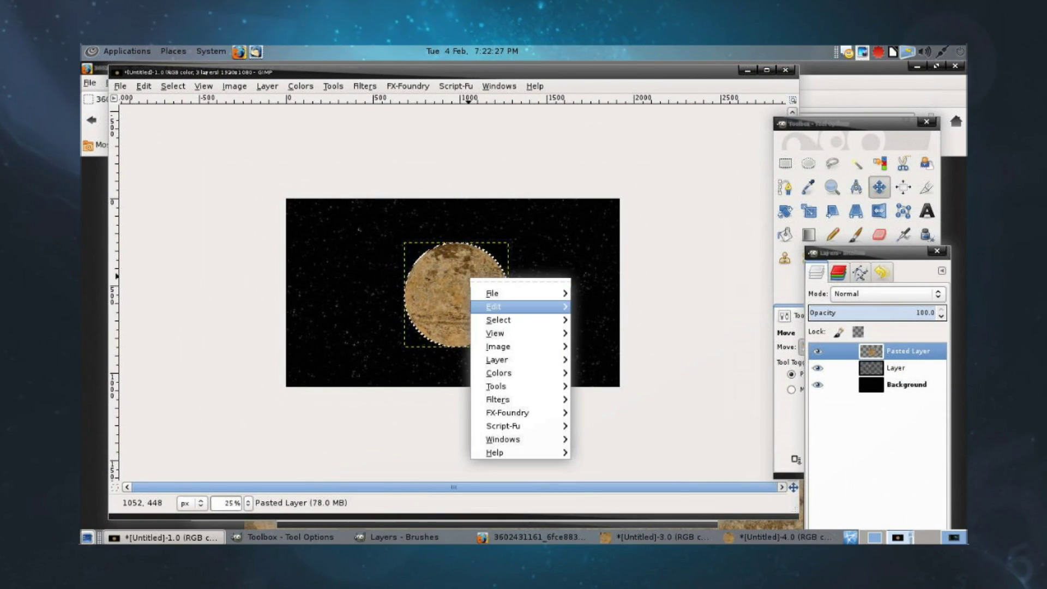
{"action": "mouse_move", "coordinate": [498, 319]}
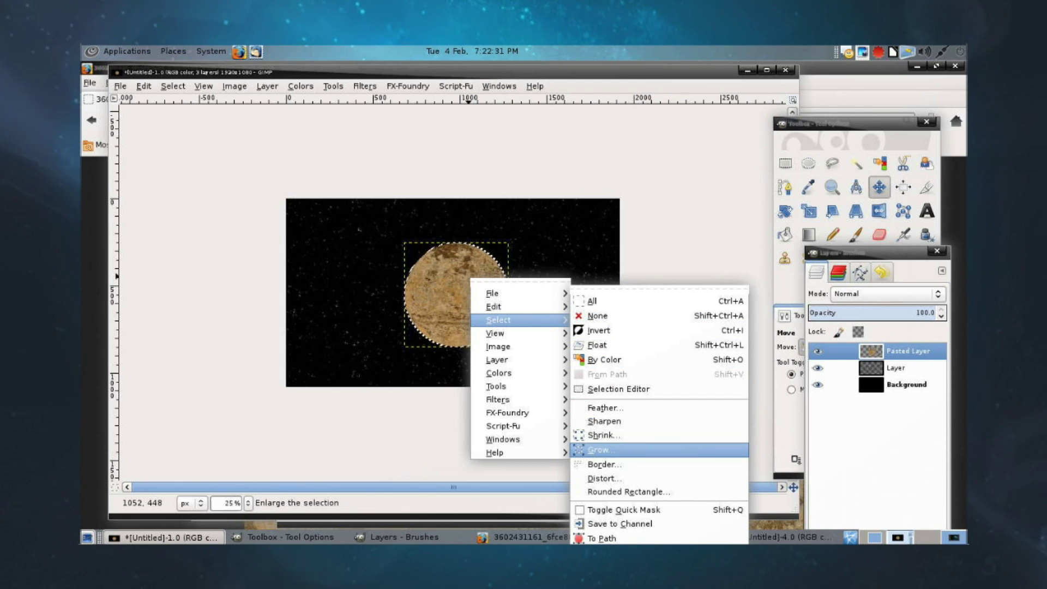
{"action": "left_click", "coordinate": [598, 449]}
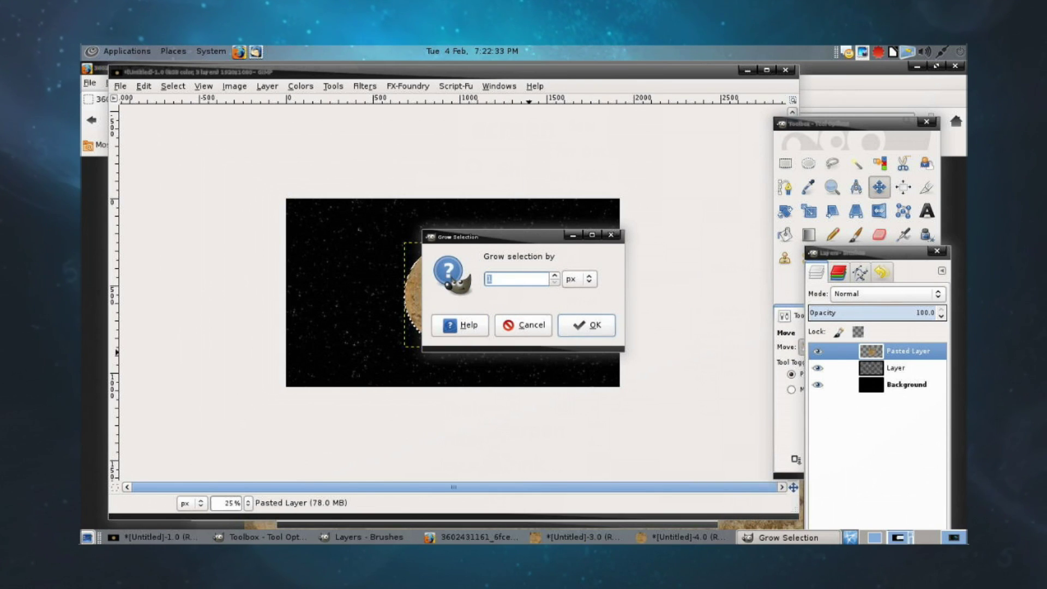
{"action": "left_click", "coordinate": [580, 279]}
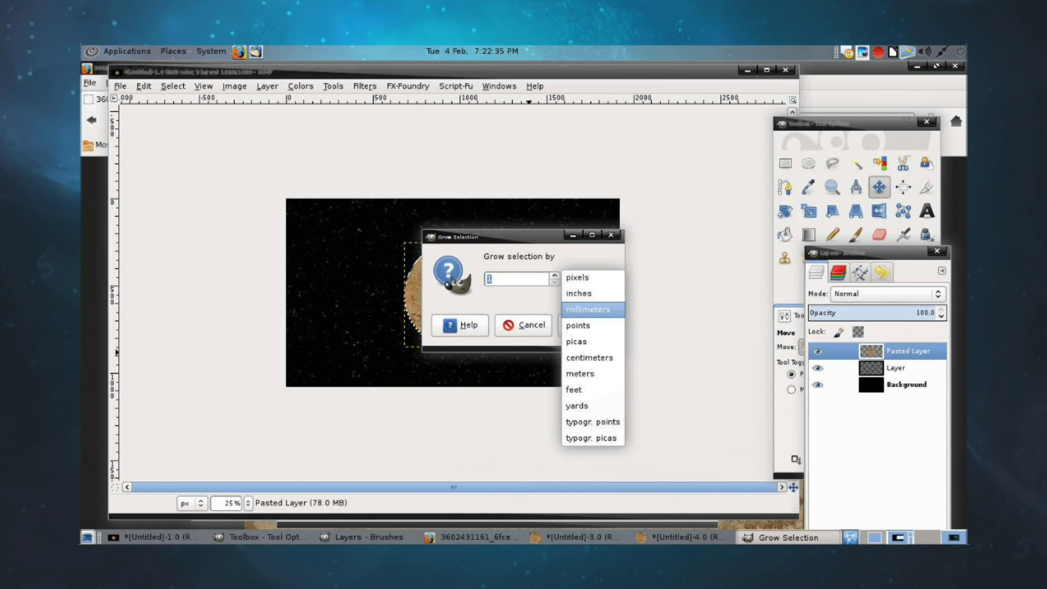
{"action": "key", "text": "Escape"}
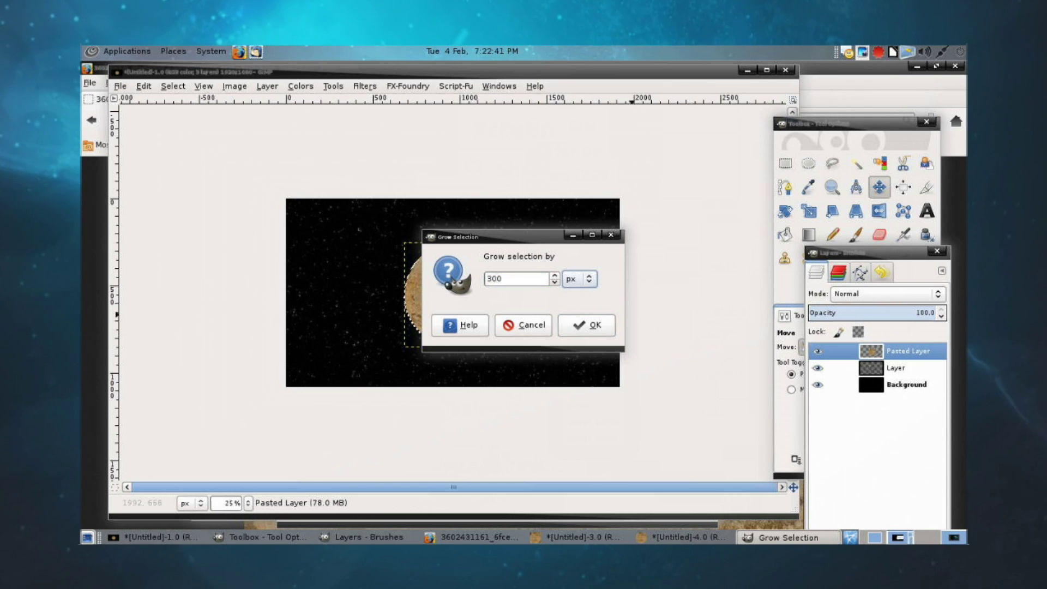
{"action": "key", "text": "Return"}
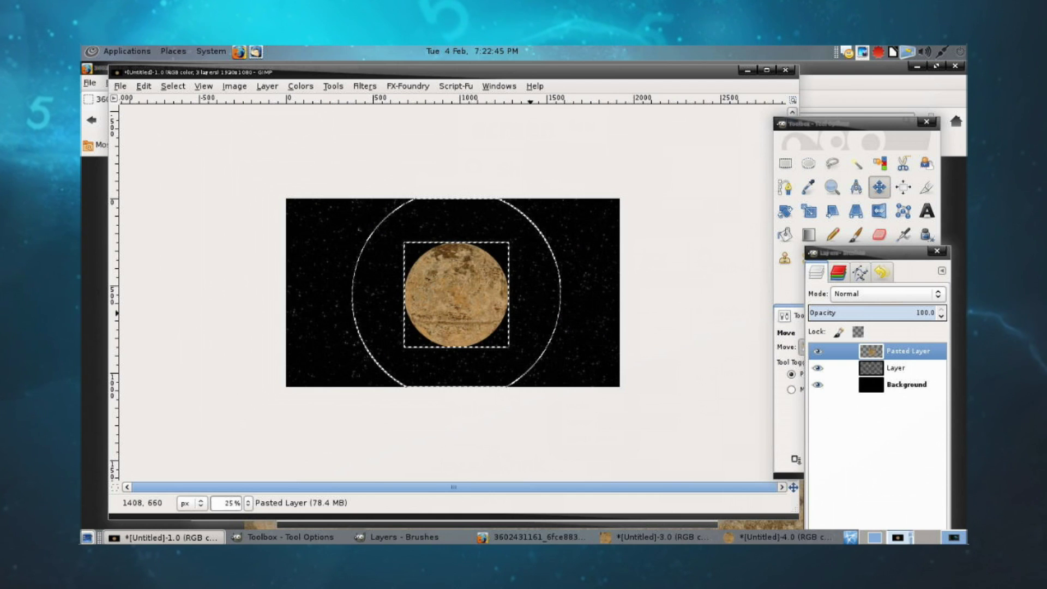
{"action": "right_click", "coordinate": [469, 299]}
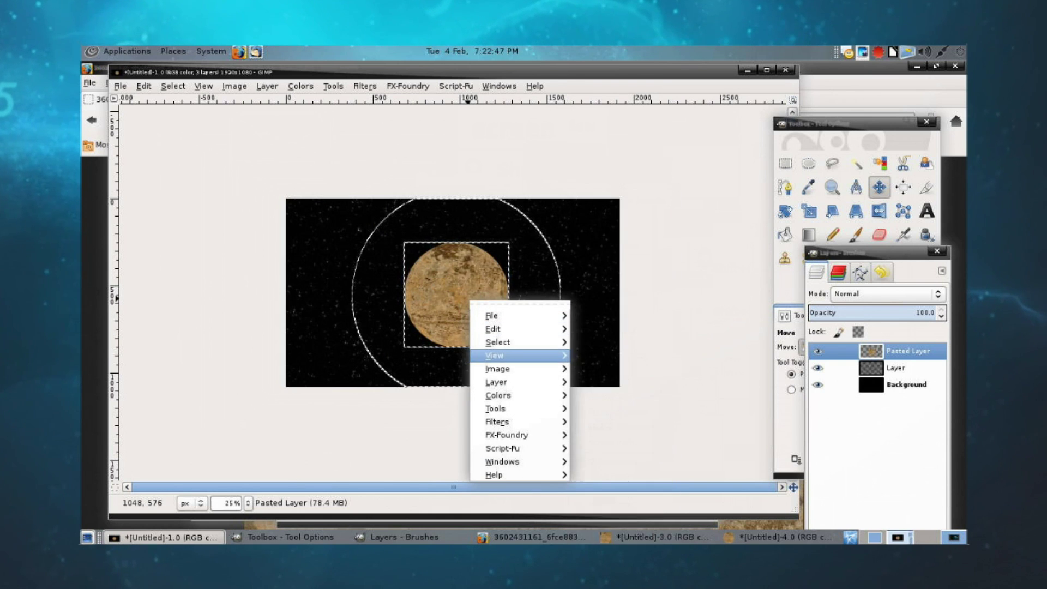
{"action": "mouse_move", "coordinate": [494, 356]}
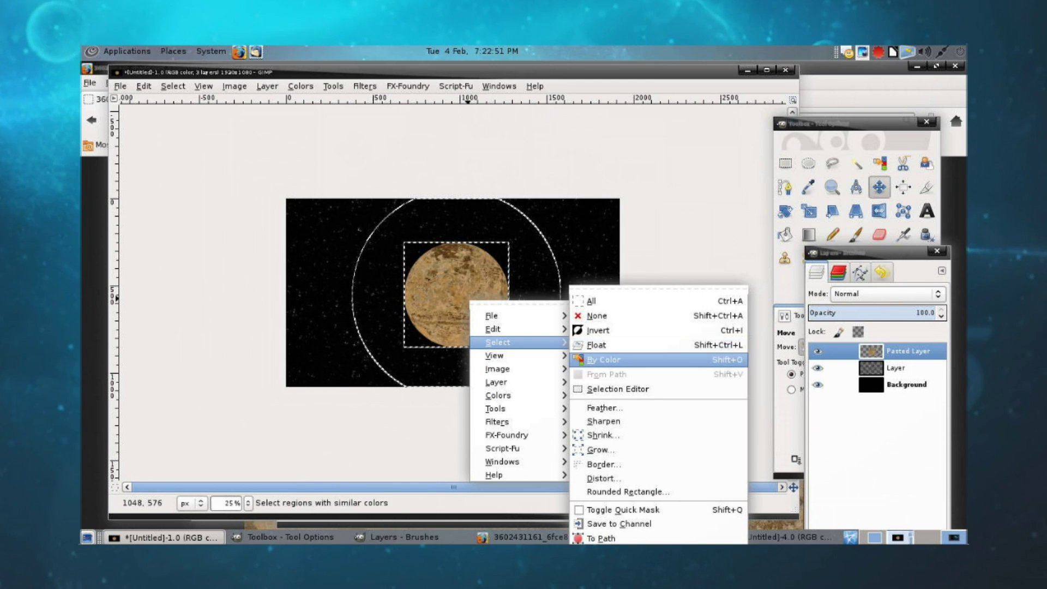
{"action": "left_click", "coordinate": [604, 408]}
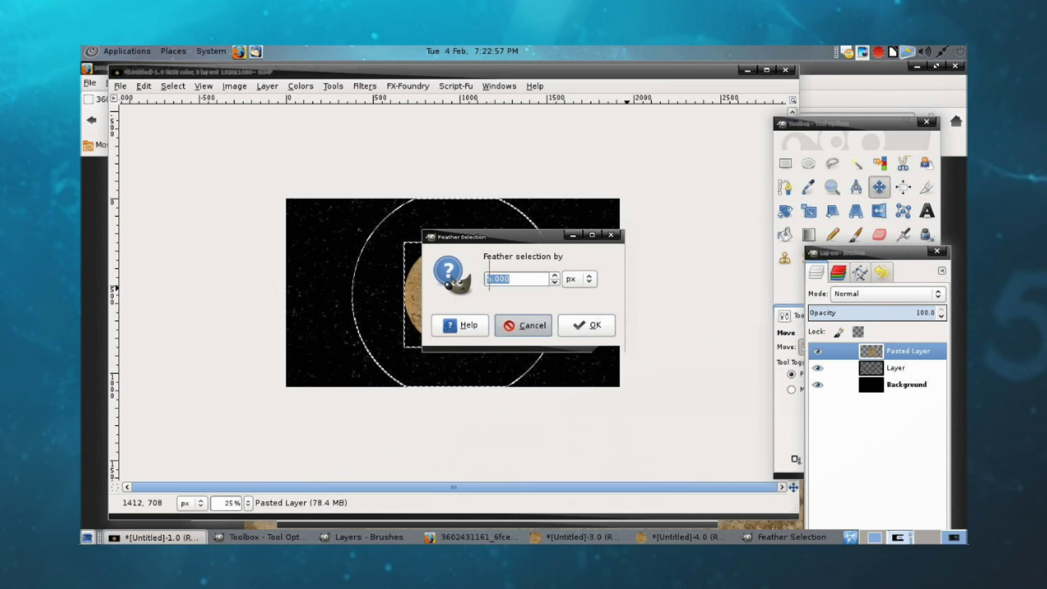
{"action": "key", "text": "Return"}
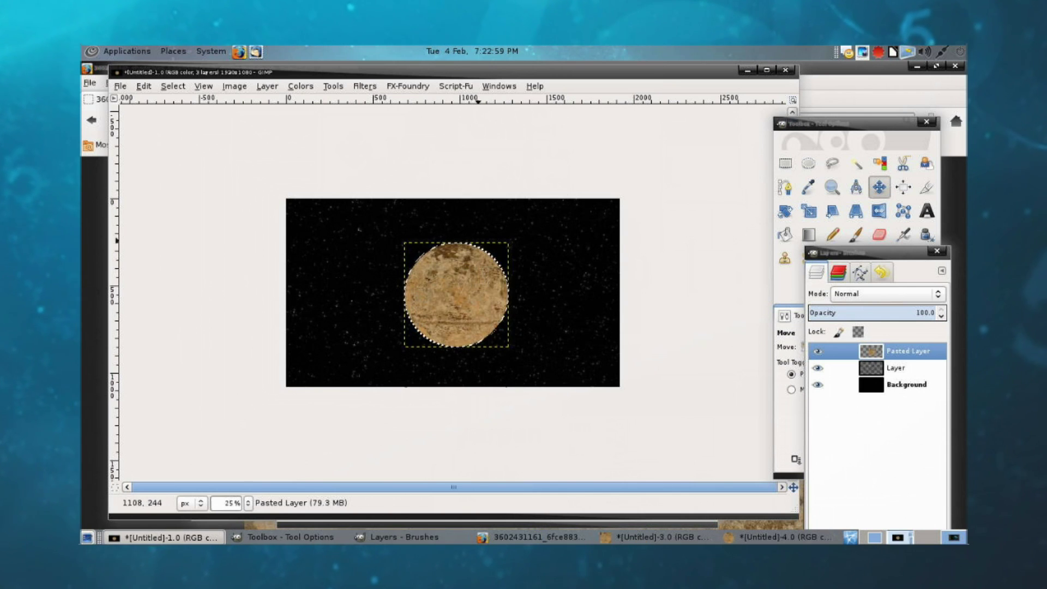
Grow the planet-shaped selection by 150 px.
{"action": "right_click", "coordinate": [450, 247]}
{"action": "mouse_move", "coordinate": [479, 289]}
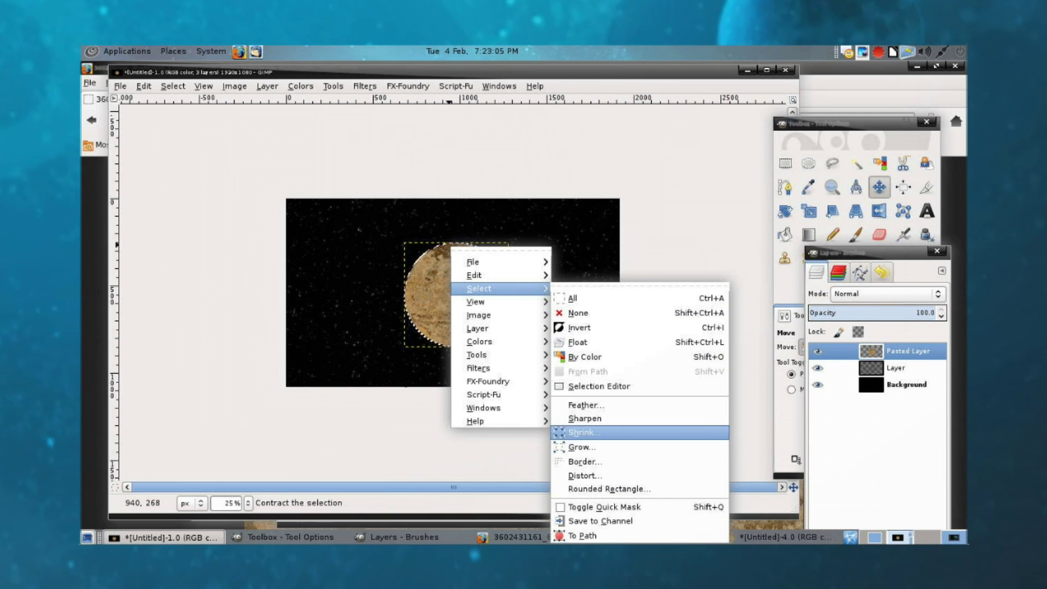
{"action": "left_click", "coordinate": [582, 447]}
{"action": "type", "text": "150"}
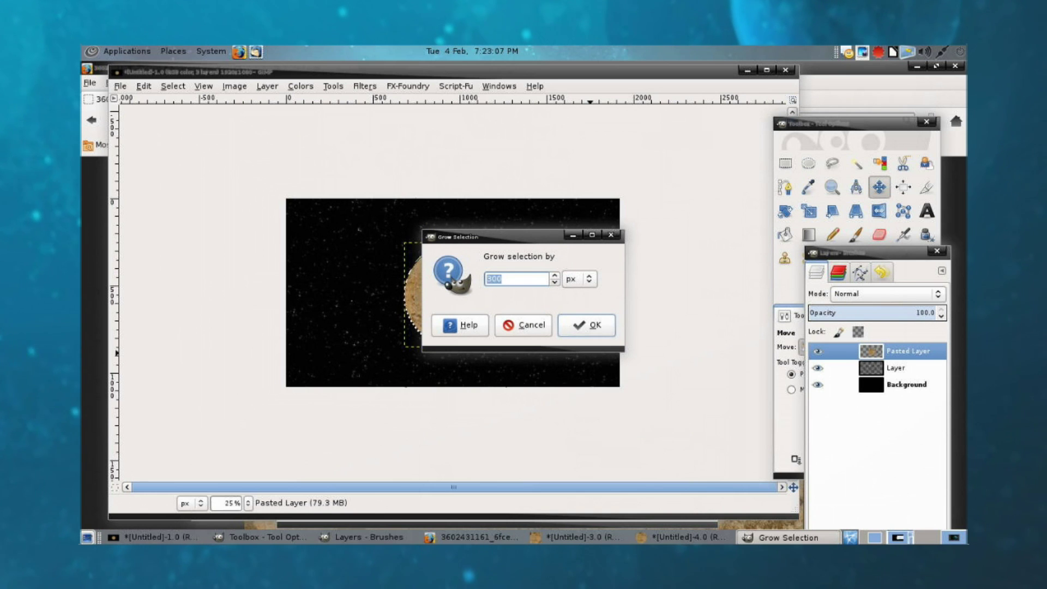
{"action": "left_click", "coordinate": [606, 326]}
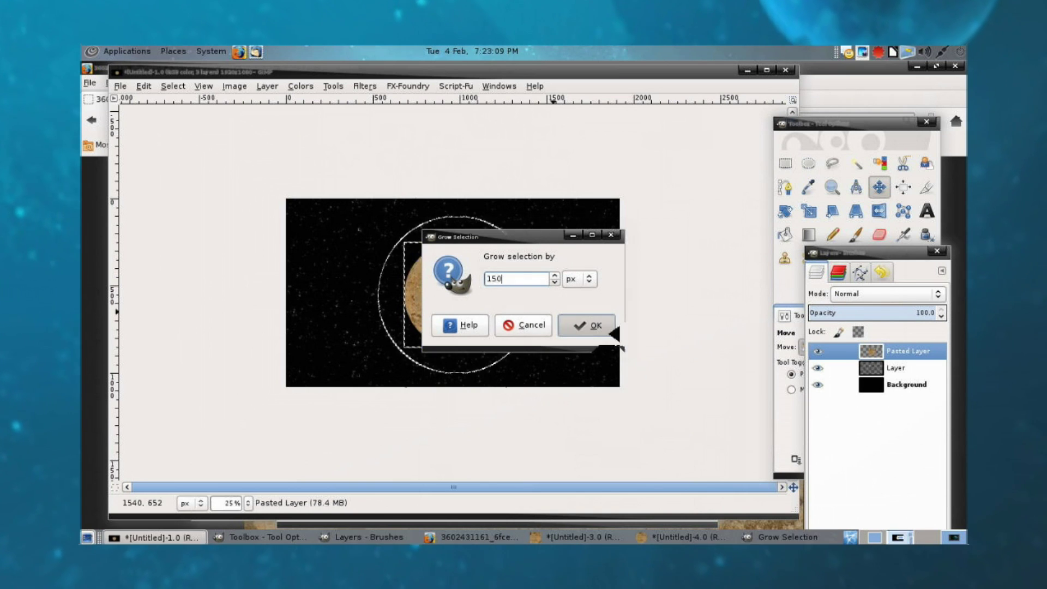
Feather the enlarged circular selection around the planet.
{"action": "right_click", "coordinate": [461, 264]}
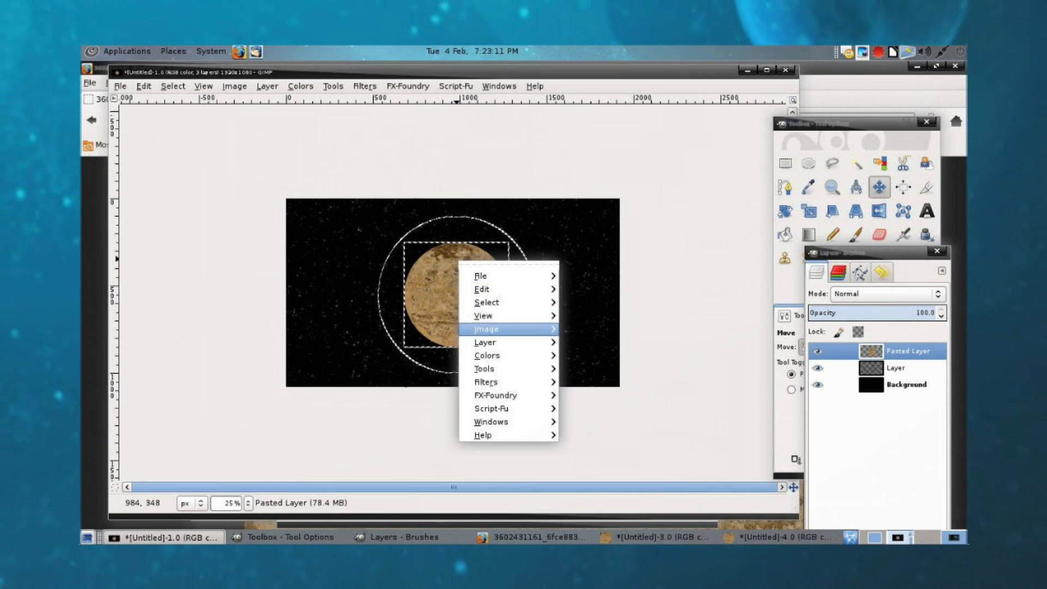
{"action": "mouse_move", "coordinate": [486, 302]}
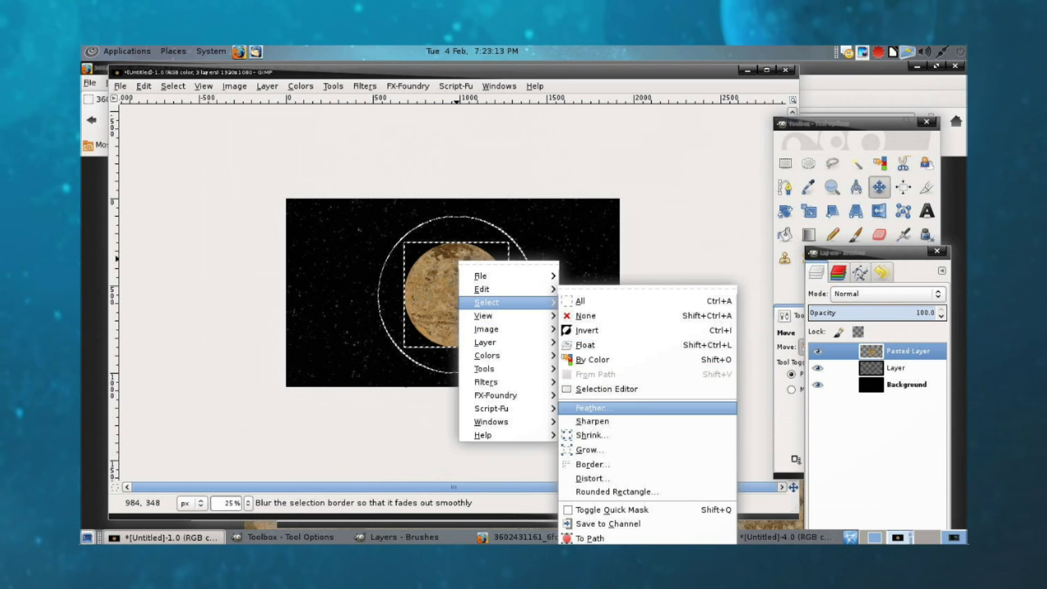
{"action": "left_click", "coordinate": [593, 408]}
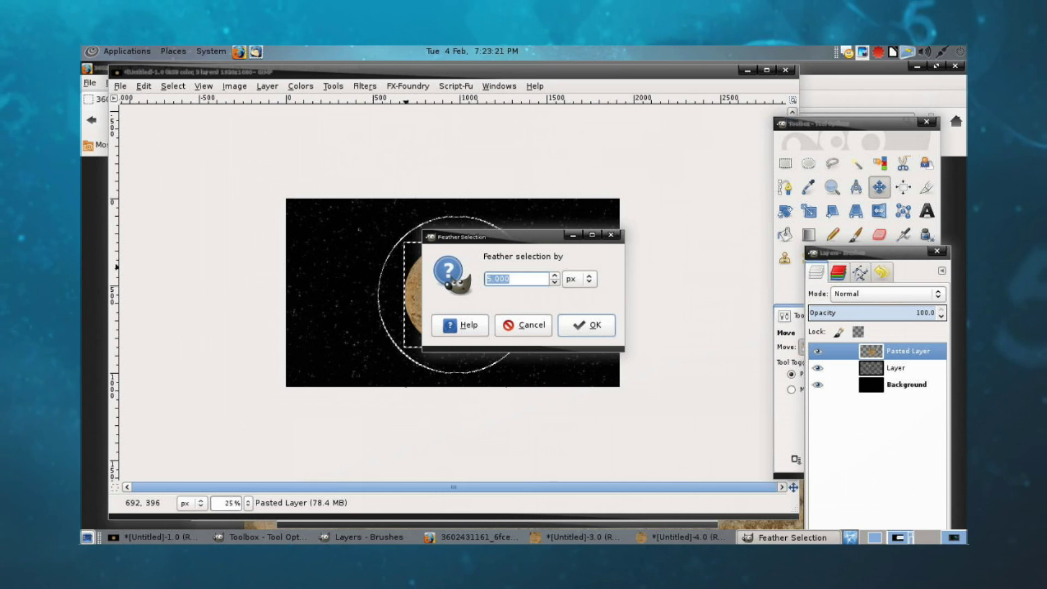
{"action": "key", "text": "Return"}
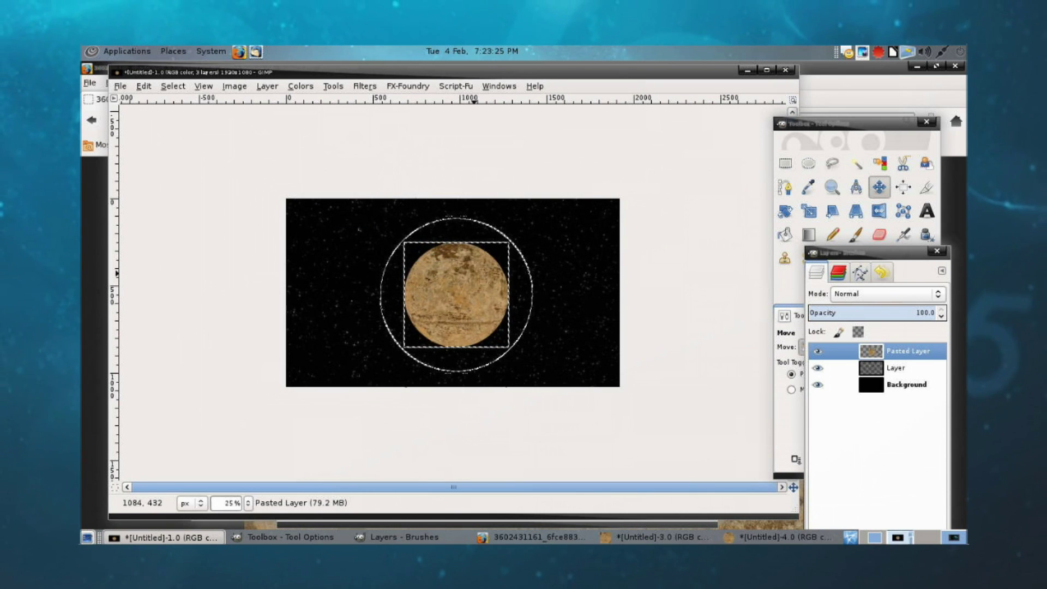
Add a new transparent layer above the planet's layer.
{"action": "right_click", "coordinate": [478, 277]}
{"action": "mouse_move", "coordinate": [502, 357]}
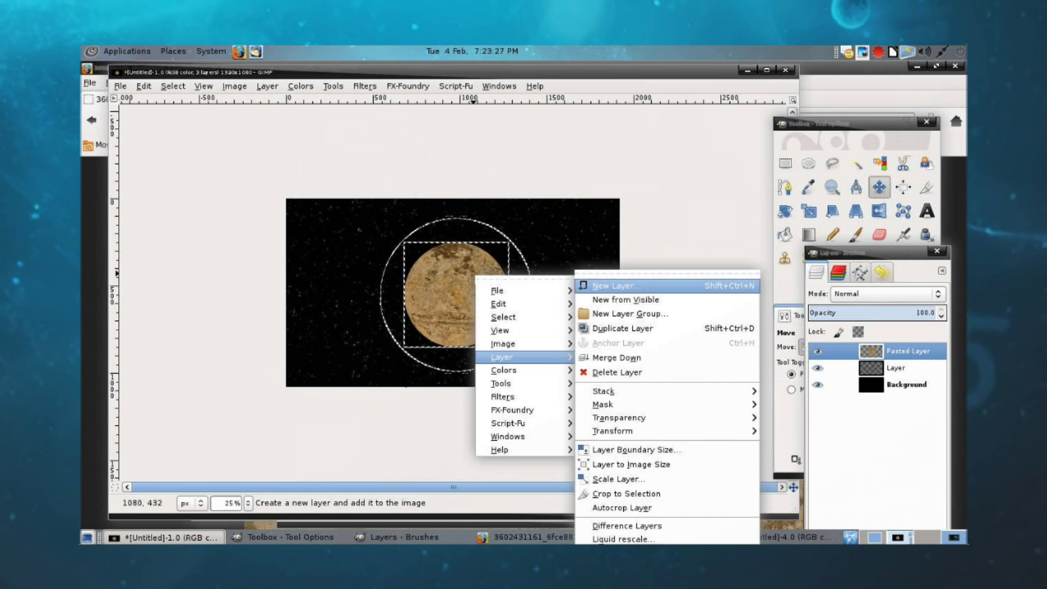
{"action": "left_click", "coordinate": [614, 286]}
{"action": "left_click", "coordinate": [590, 383]}
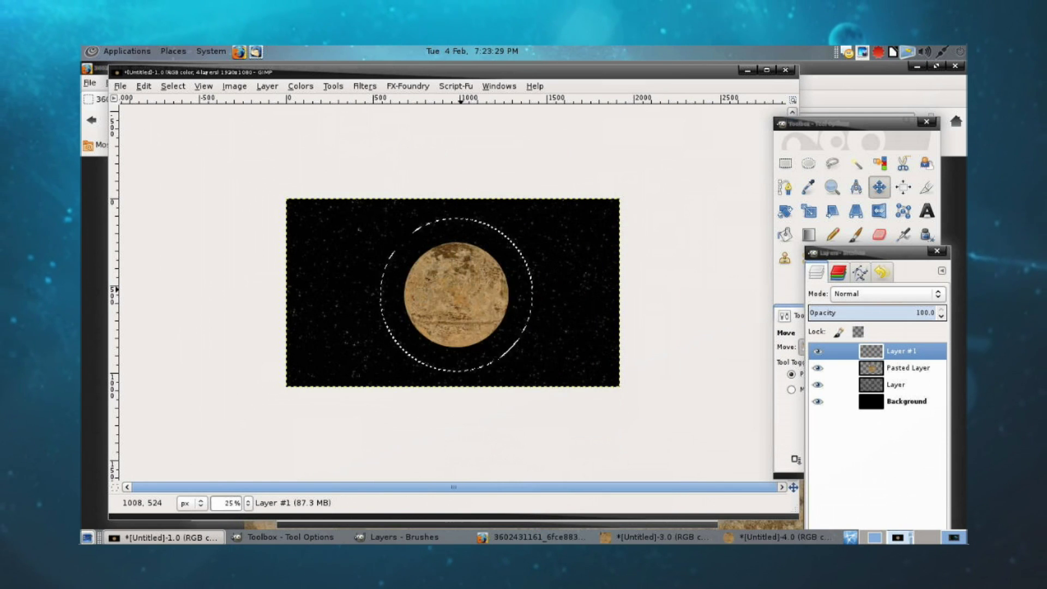
Fill the feathered circular selection on the new layer with black and clear the selection.
{"action": "right_click", "coordinate": [464, 294]}
{"action": "mouse_move", "coordinate": [491, 320]}
{"action": "left_click", "coordinate": [589, 381]}
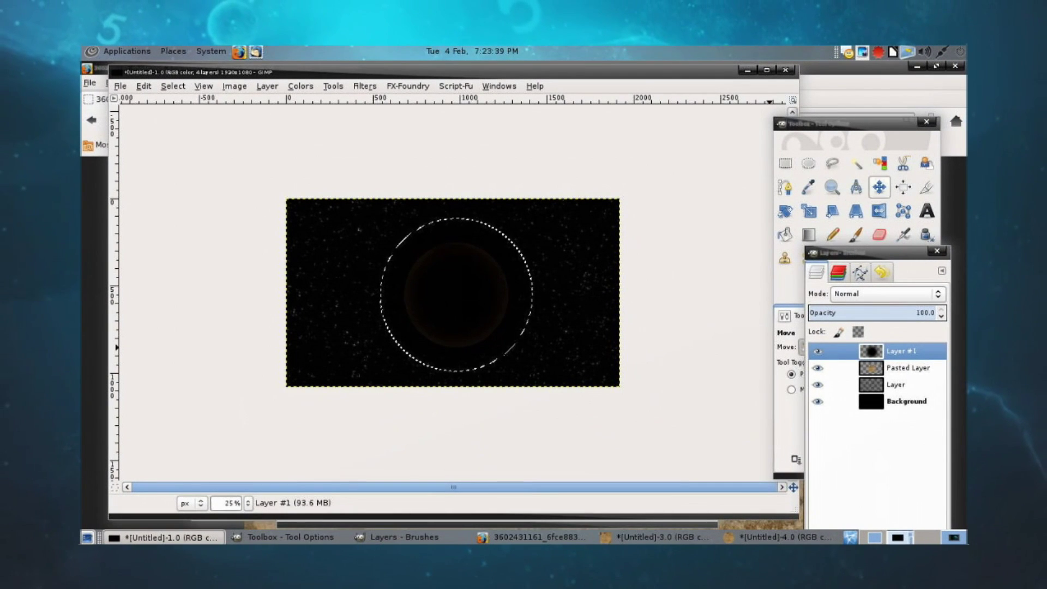
{"action": "left_click", "coordinate": [785, 163]}
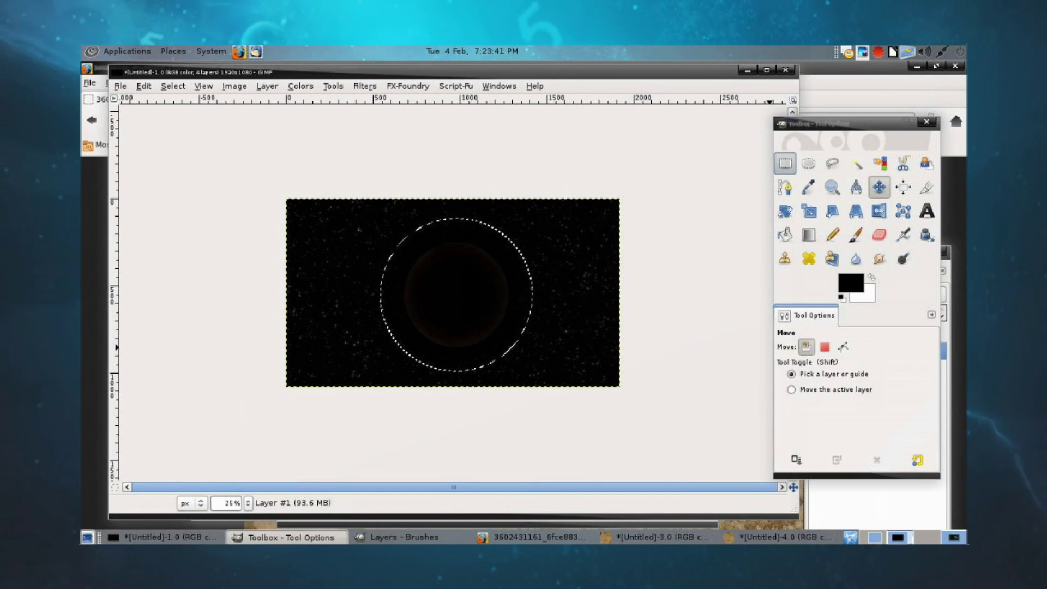
{"action": "left_click", "coordinate": [508, 302]}
{"action": "left_click", "coordinate": [612, 281]}
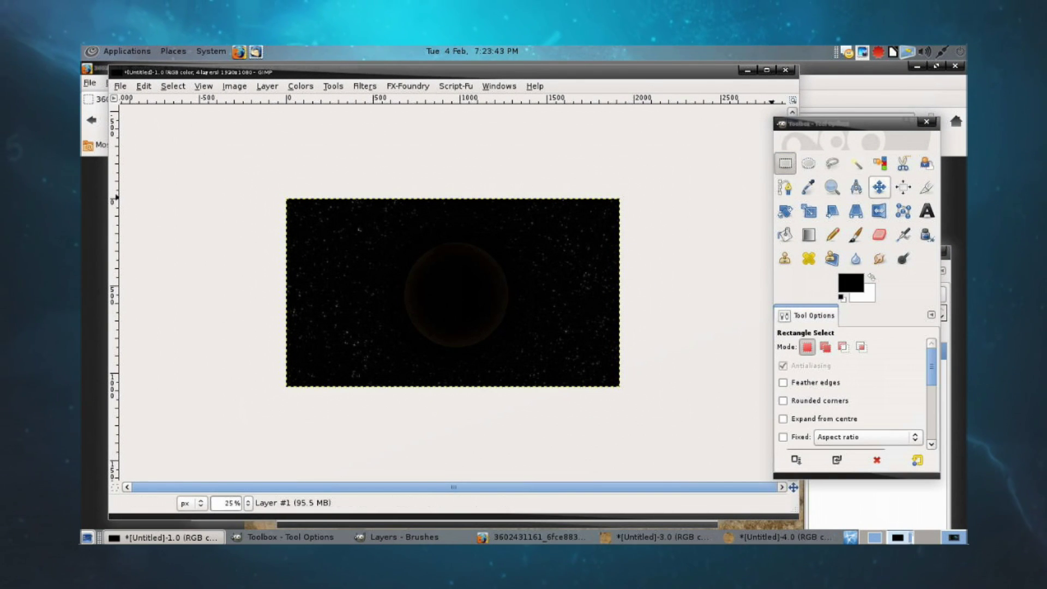
Move the black shadow layer diagonally down and right so it shades the planet's lower-right side.
{"action": "left_click", "coordinate": [880, 187]}
{"action": "left_click_drag", "start_coordinate": [453, 292], "coordinate": [492, 322]}
{"action": "key", "text": "plus"}
{"action": "key", "text": "plus"}
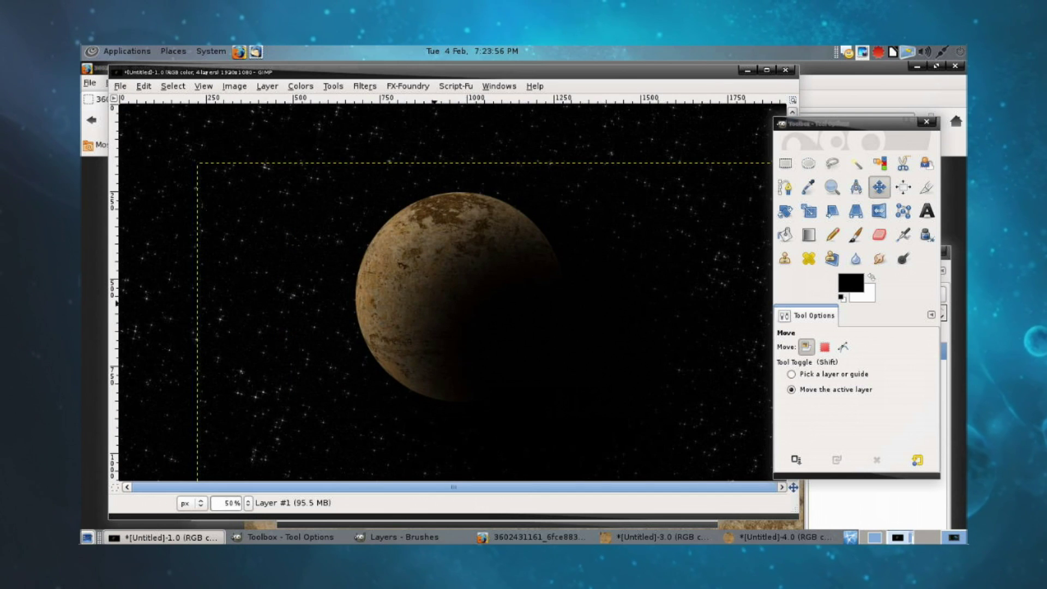
{"action": "key", "text": "plus"}
{"action": "key", "text": "plus"}
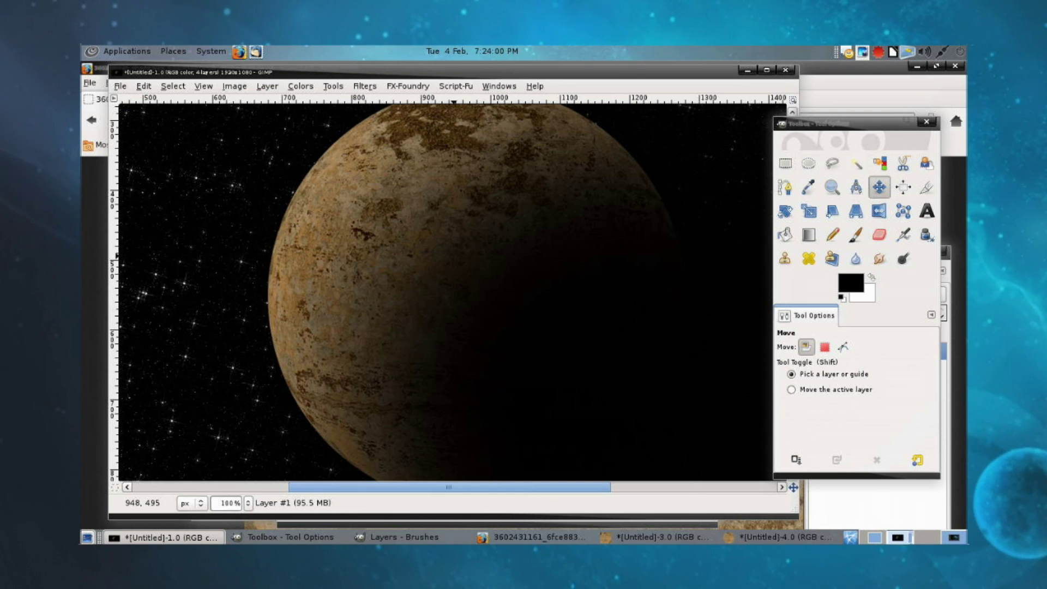
{"action": "key", "text": "minus"}
{"action": "key", "text": "minus"}
Link the shadow layer with the planet layer and toggle the shadow's visibility to compare the shading.
{"action": "key", "text": "ctrl+l"}
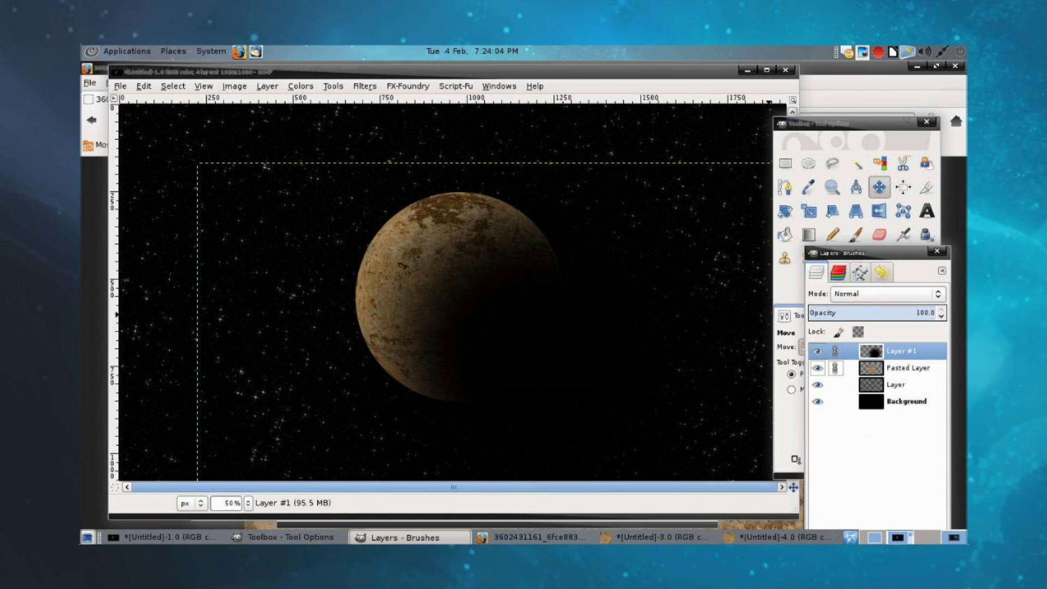
{"action": "left_click", "coordinate": [817, 351]}
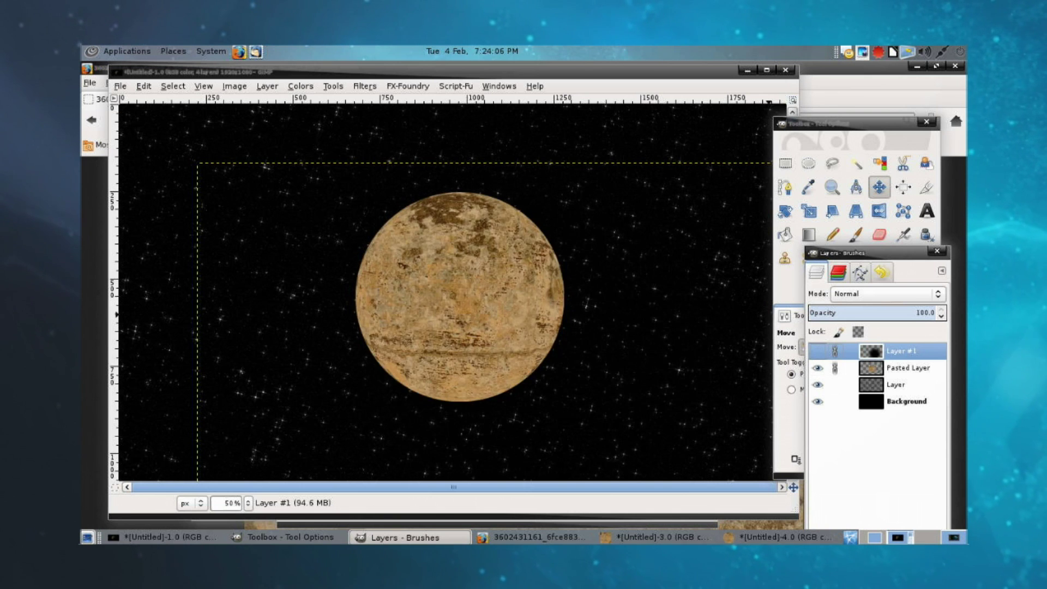
{"action": "left_click", "coordinate": [817, 351]}
{"action": "key", "text": "ctrl+z"}
{"action": "key", "text": "ctrl+y"}
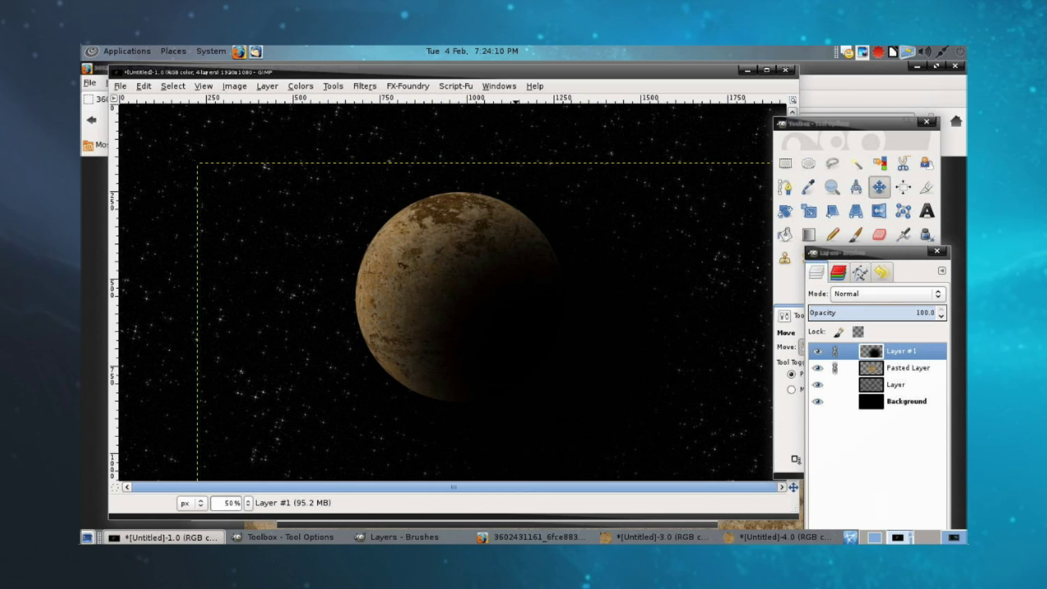
Move the linked planet and shadow together into the lower-right part of the starfield.
{"action": "key", "text": "minus"}
{"action": "key", "text": "minus"}
{"action": "left_click_drag", "start_coordinate": [501, 324], "coordinate": [573, 352]}
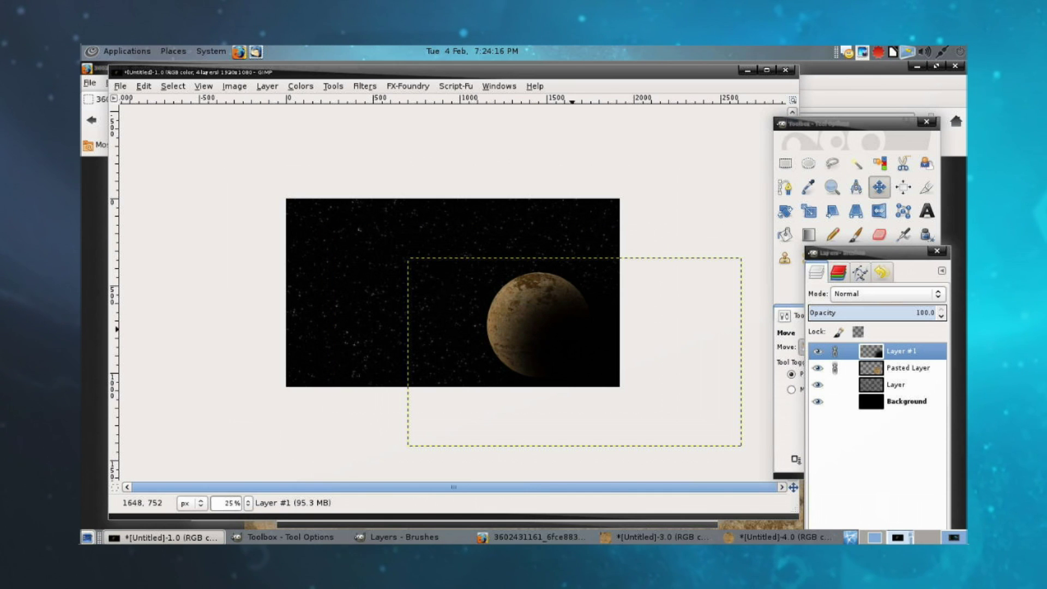
Make a selection from the alpha of the planet's layer.
{"action": "scroll", "coordinate": [579, 326], "scroll_direction": "up", "scroll_amount": 3}
{"action": "scroll", "coordinate": [579, 326], "scroll_direction": "down", "scroll_amount": 1}
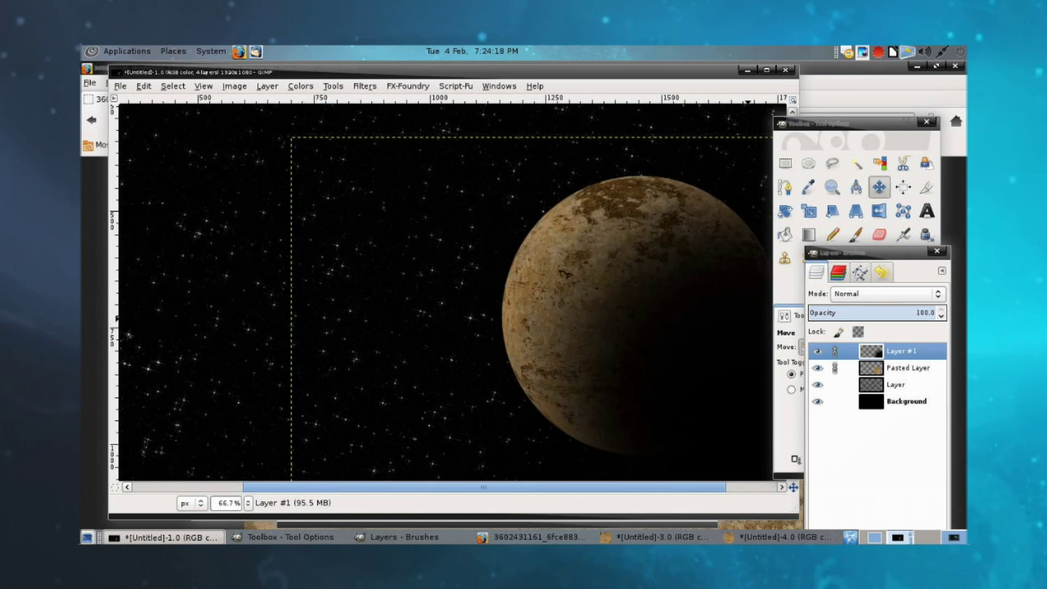
{"action": "scroll", "coordinate": [444, 292], "scroll_direction": "right", "scroll_amount": 3}
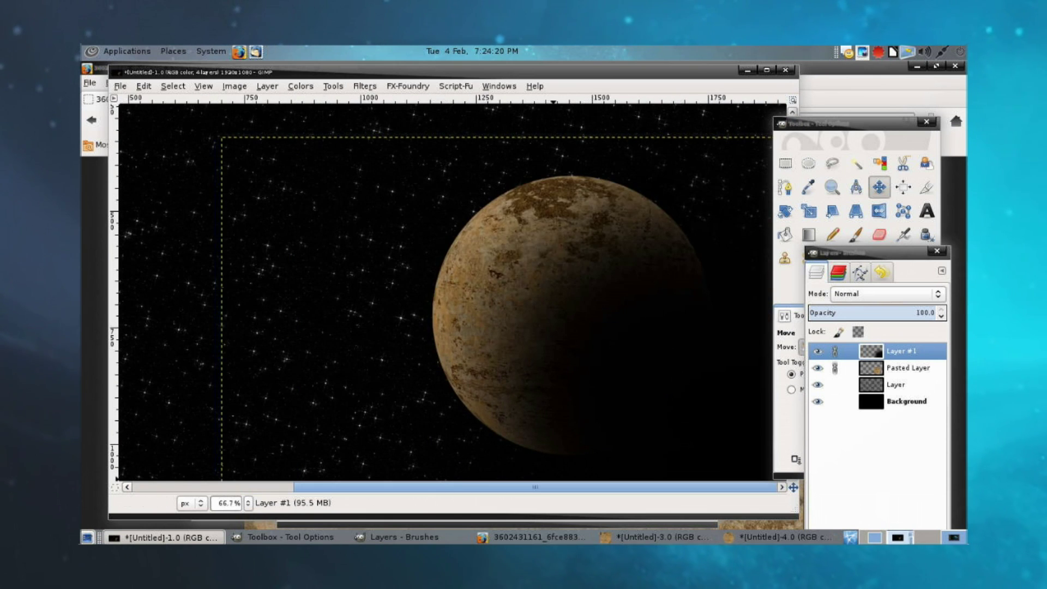
{"action": "left_click", "coordinate": [907, 367]}
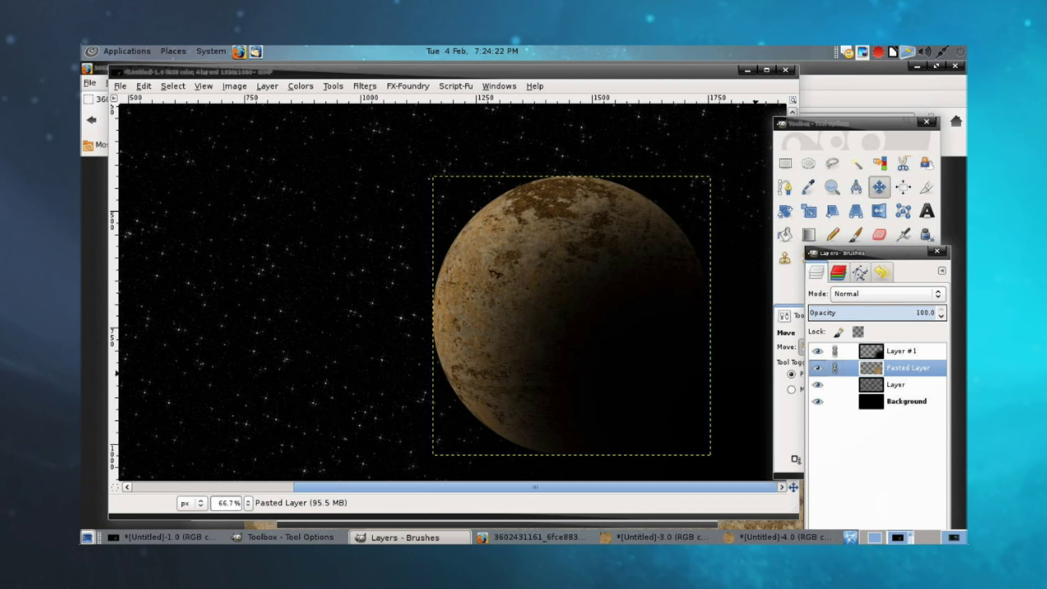
{"action": "right_click", "coordinate": [908, 368]}
{"action": "left_click", "coordinate": [873, 359]}
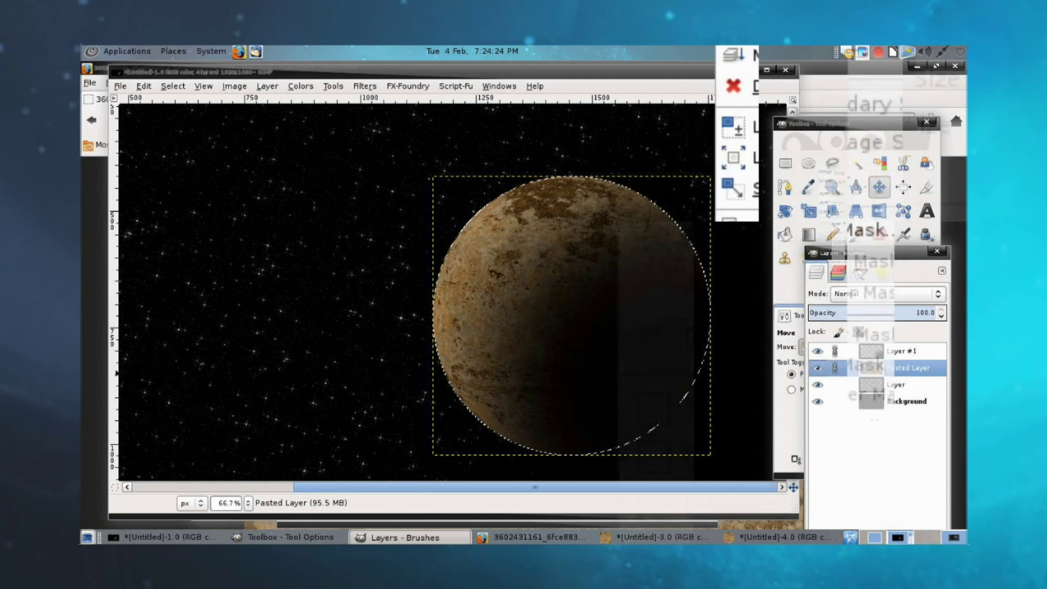
Add a layer mask based on the planet selection to the shadow layer, and clear the selection.
{"action": "left_click", "coordinate": [908, 350]}
{"action": "right_click", "coordinate": [894, 351]}
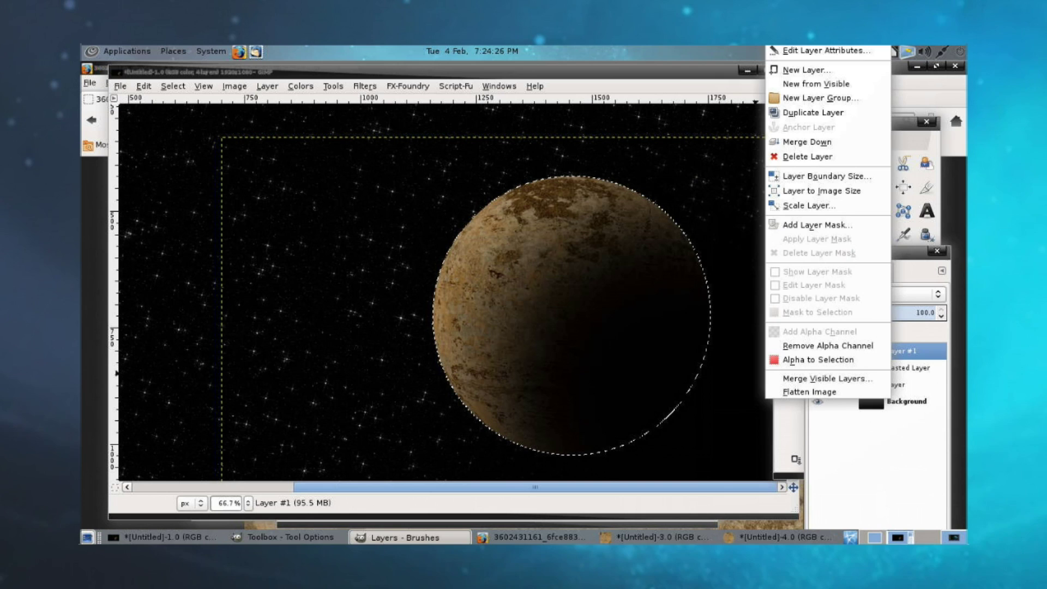
{"action": "left_click", "coordinate": [909, 351]}
{"action": "right_click", "coordinate": [893, 351]}
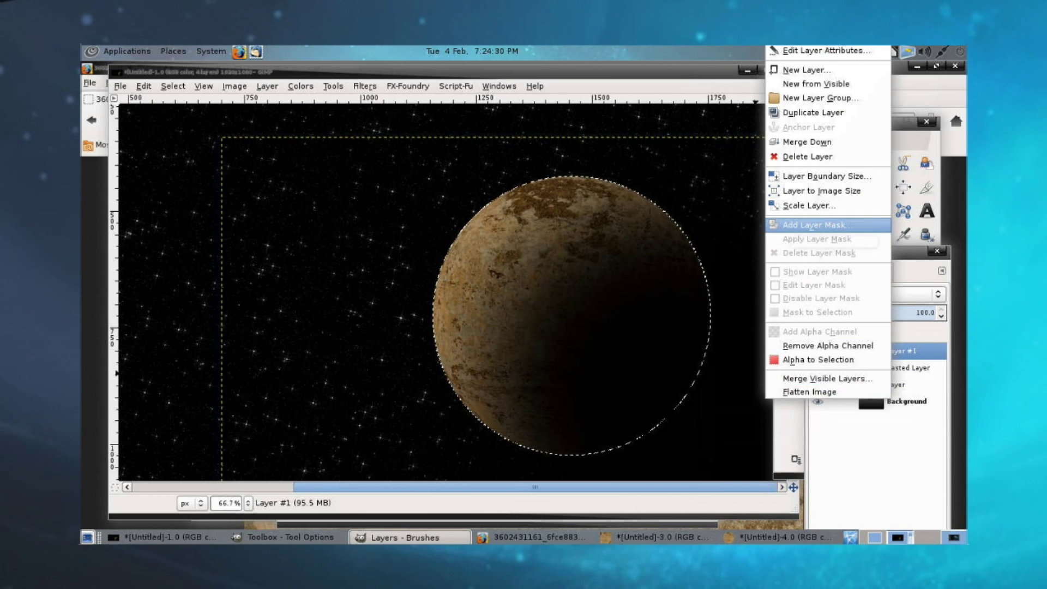
{"action": "left_click", "coordinate": [817, 225]}
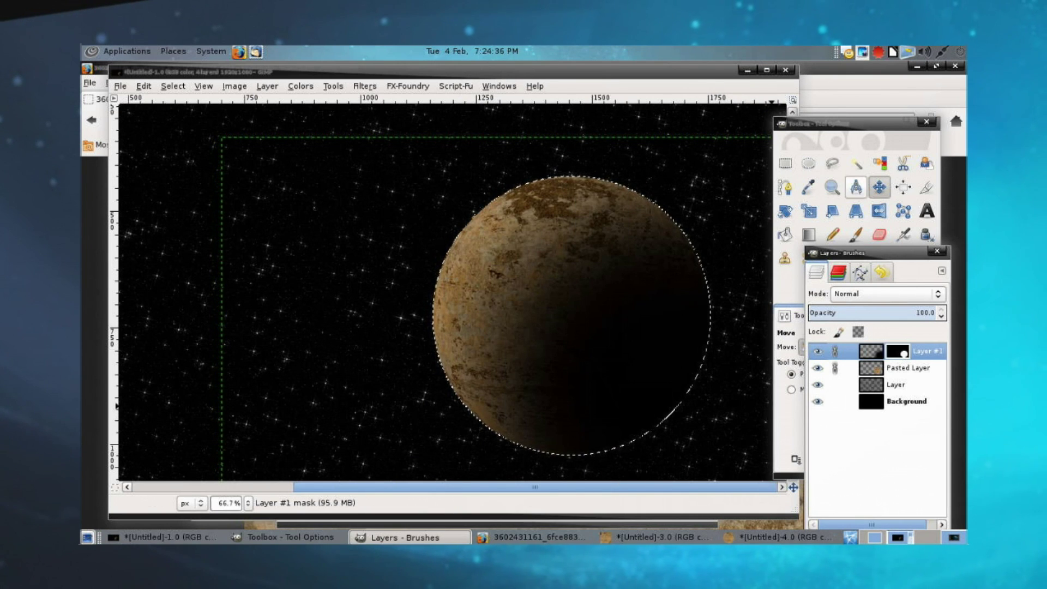
{"action": "left_click", "coordinate": [785, 162]}
{"action": "left_click", "coordinate": [718, 180]}
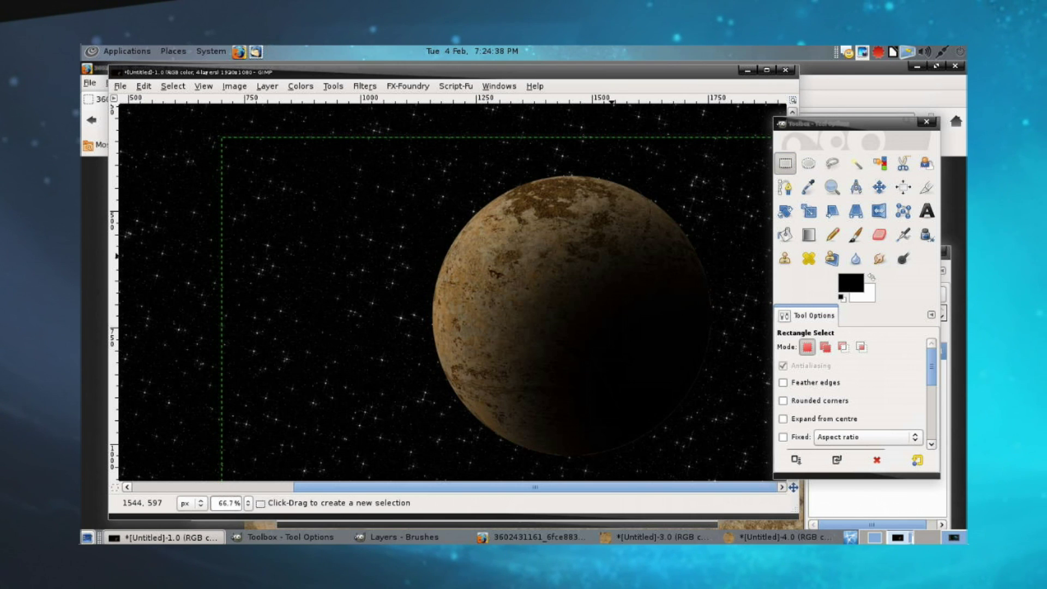
Add a new 1920 × 1080 px transparent layer above the shadow layer.
{"action": "key", "text": "minus"}
{"action": "key", "text": "minus"}
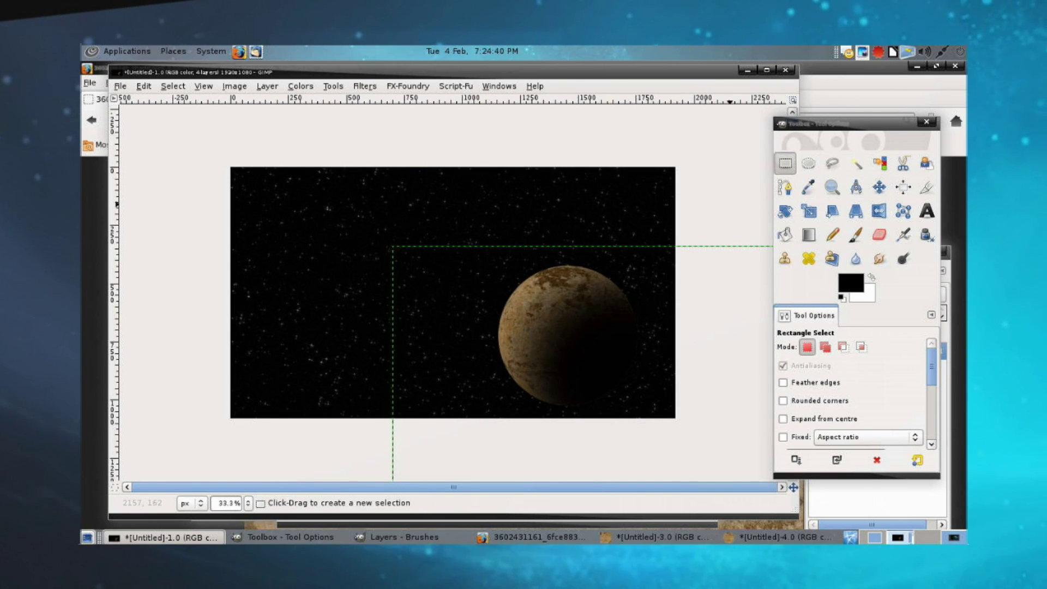
{"action": "key", "text": "alt+Tab"}
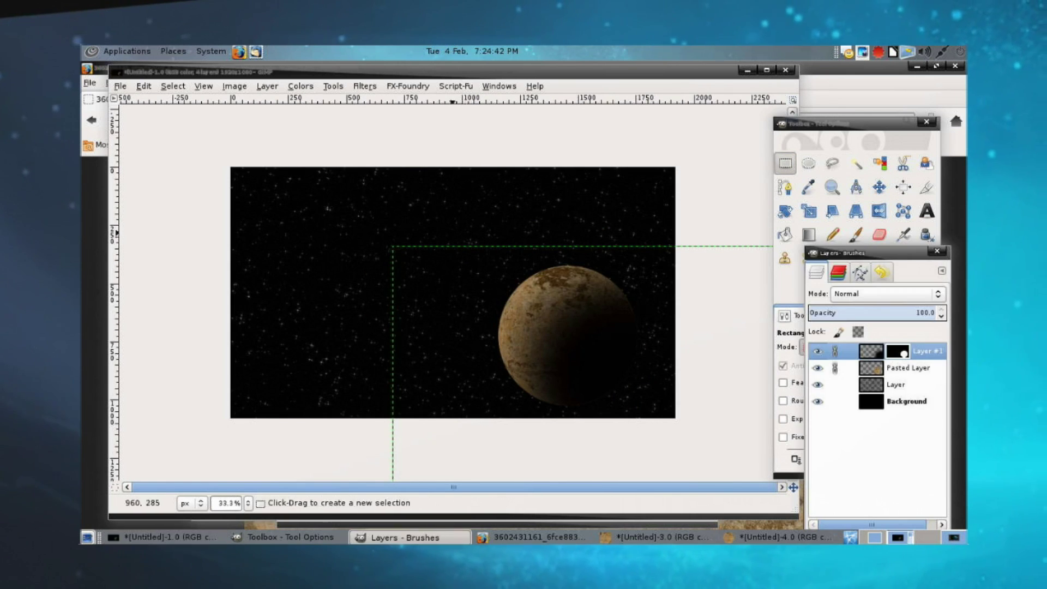
{"action": "right_click", "coordinate": [453, 234]}
{"action": "mouse_move", "coordinate": [480, 317]}
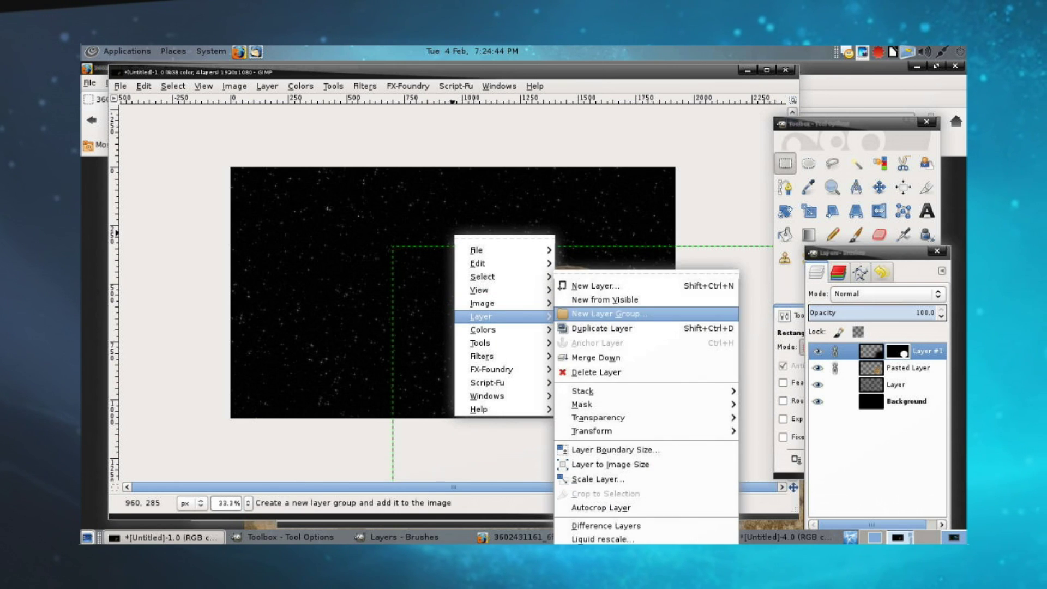
{"action": "left_click", "coordinate": [600, 279]}
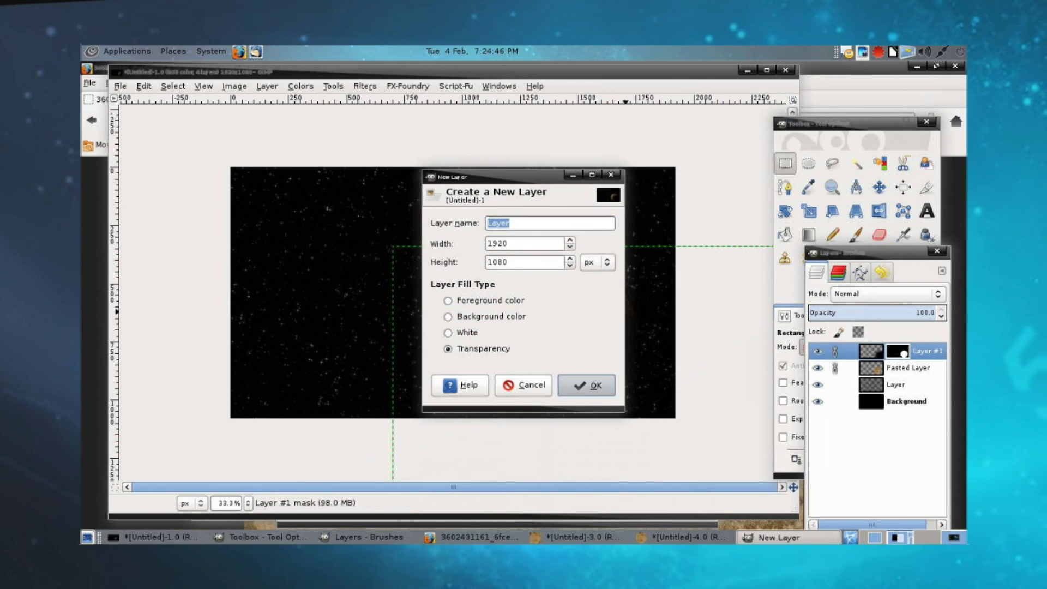
{"action": "key", "text": "Return"}
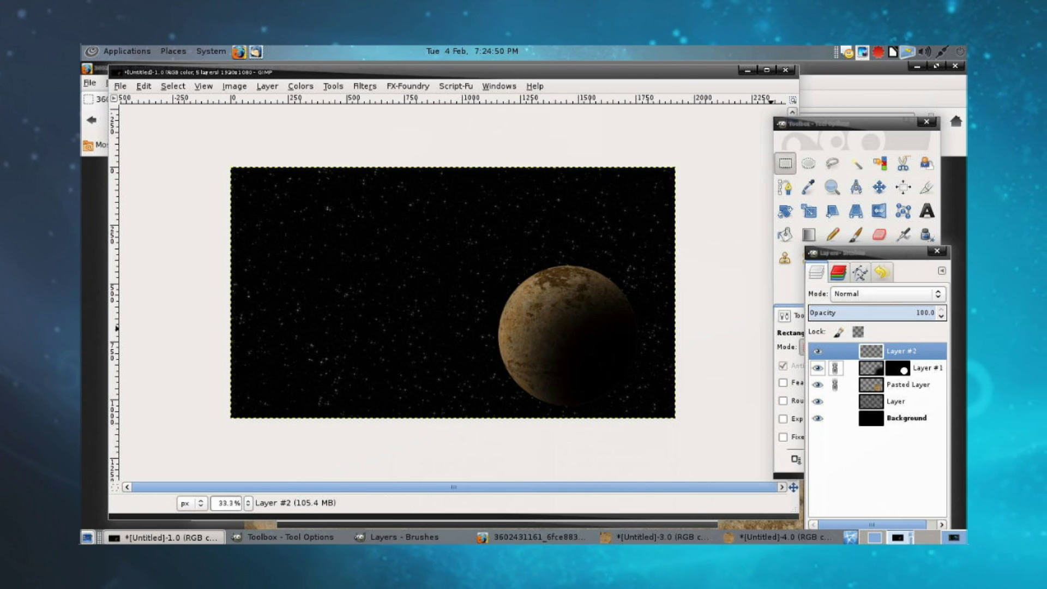
Start the Supernova filter on the new layer and place the nova's centre at X 643, Y 289.
{"action": "right_click", "coordinate": [414, 270]}
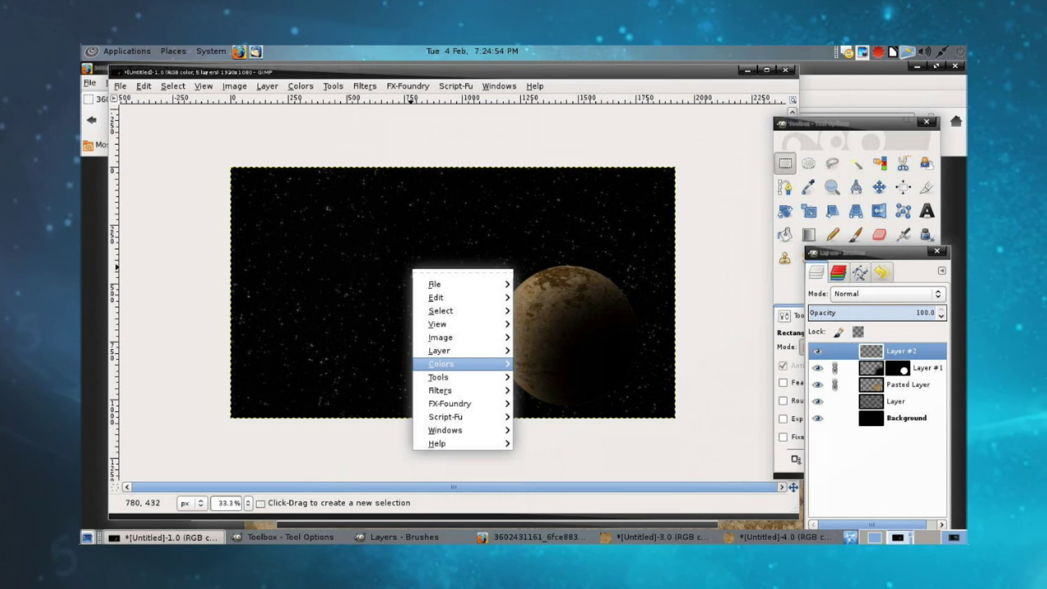
{"action": "mouse_move", "coordinate": [440, 390]}
{"action": "mouse_move", "coordinate": [544, 379]}
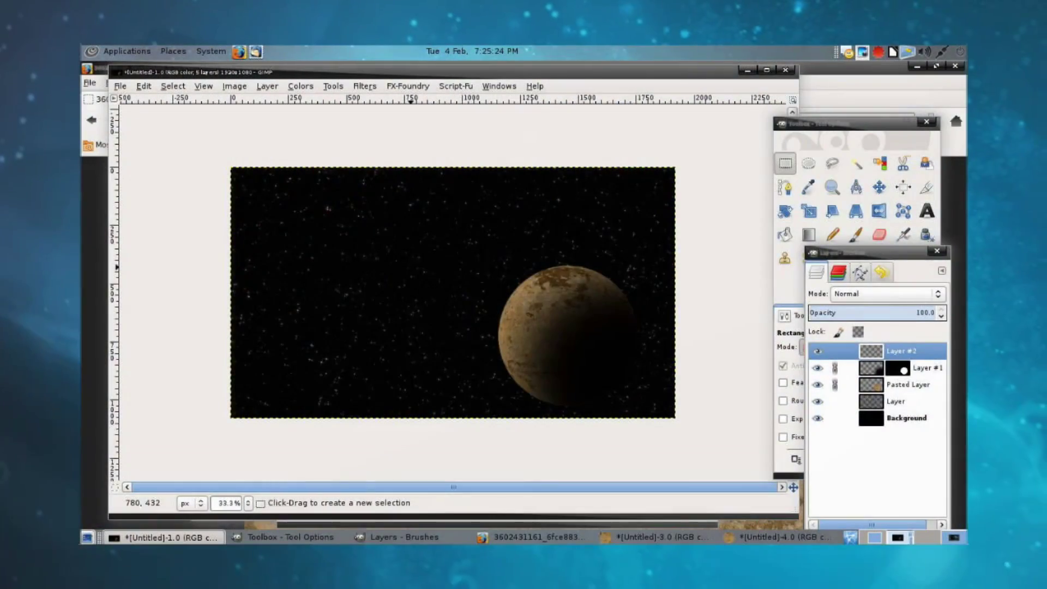
{"action": "right_click", "coordinate": [444, 285]}
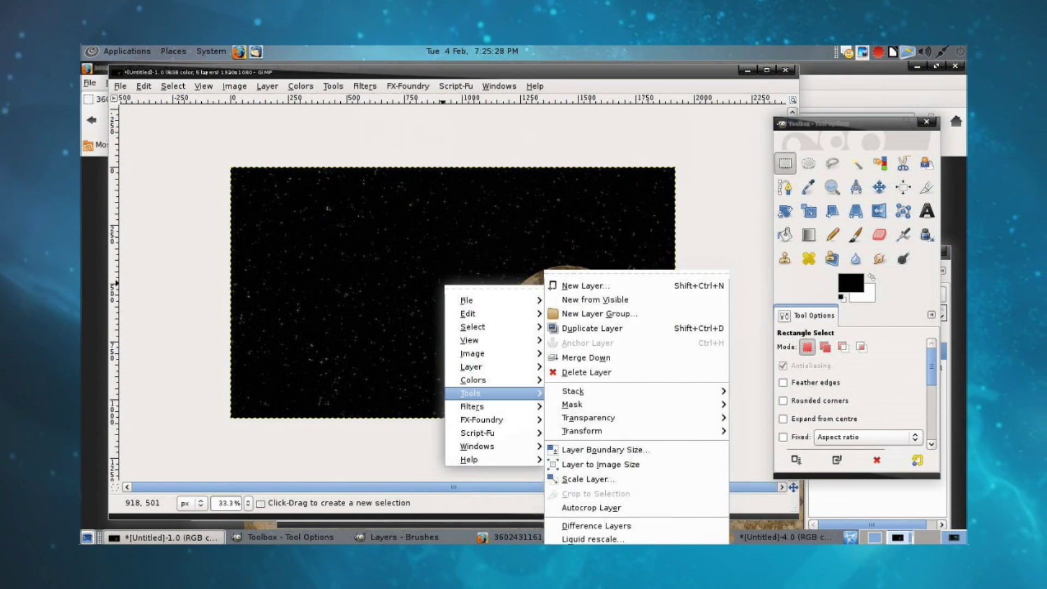
{"action": "mouse_move", "coordinate": [480, 379]}
{"action": "mouse_move", "coordinate": [472, 406]}
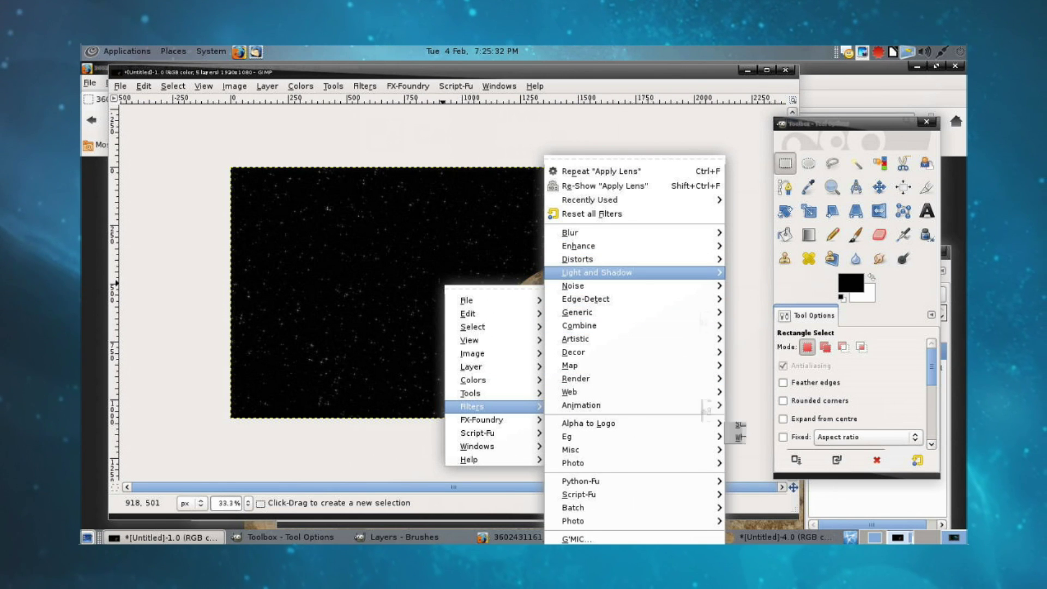
{"action": "mouse_move", "coordinate": [627, 272]}
{"action": "left_click", "coordinate": [764, 334]}
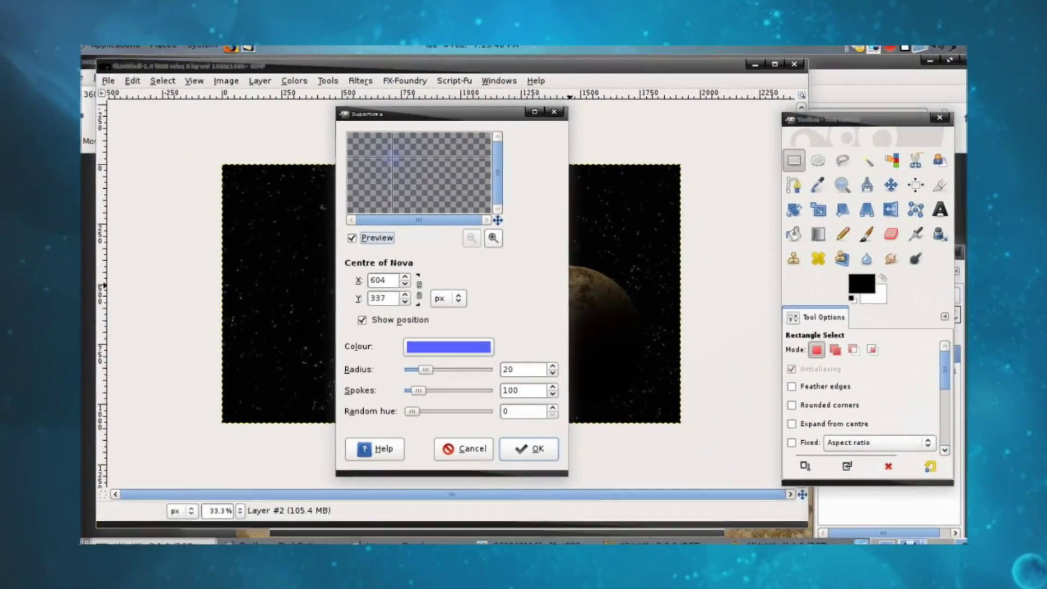
{"action": "left_click_drag", "start_coordinate": [360, 161], "coordinate": [399, 157]}
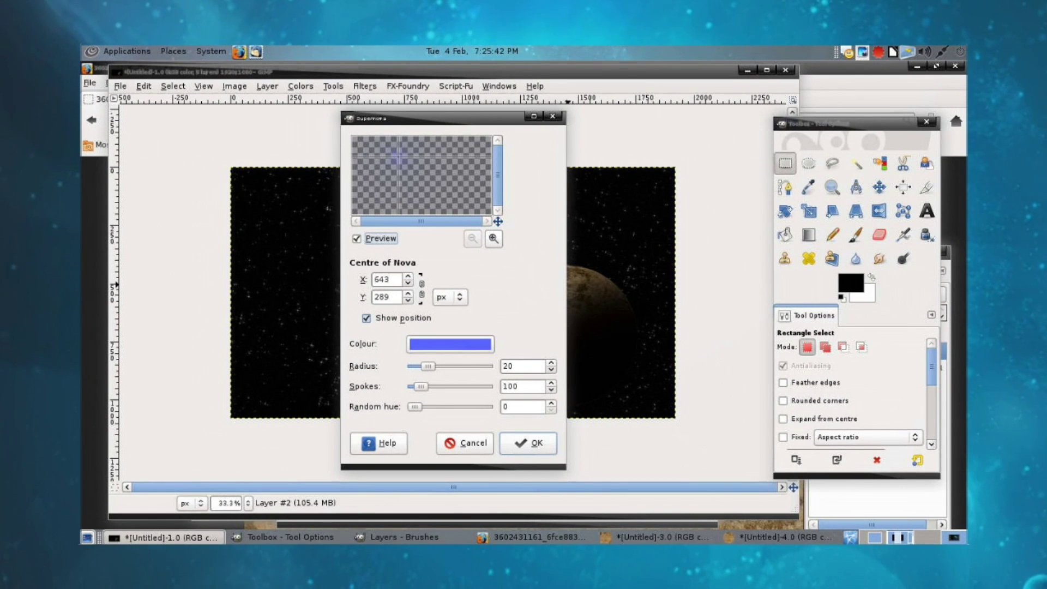
Give the nova a white colour, 20 spokes and a larger radius, and apply the filter.
{"action": "key", "text": "alt+l"}
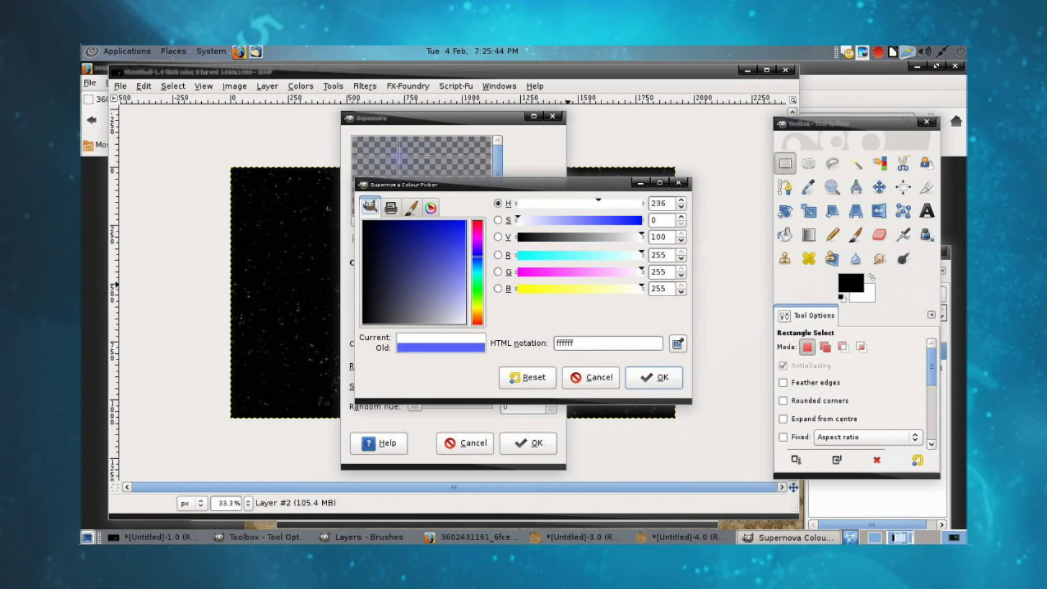
{"action": "left_click", "coordinate": [654, 378]}
{"action": "left_click_drag", "start_coordinate": [421, 386], "coordinate": [416, 386]}
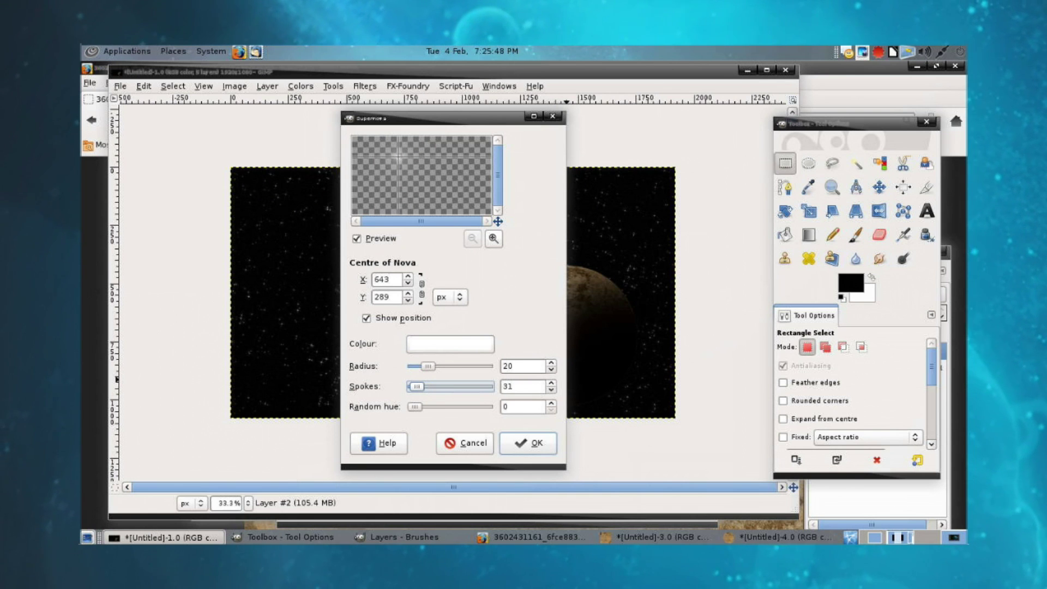
{"action": "left_click_drag", "start_coordinate": [416, 386], "coordinate": [416, 386]}
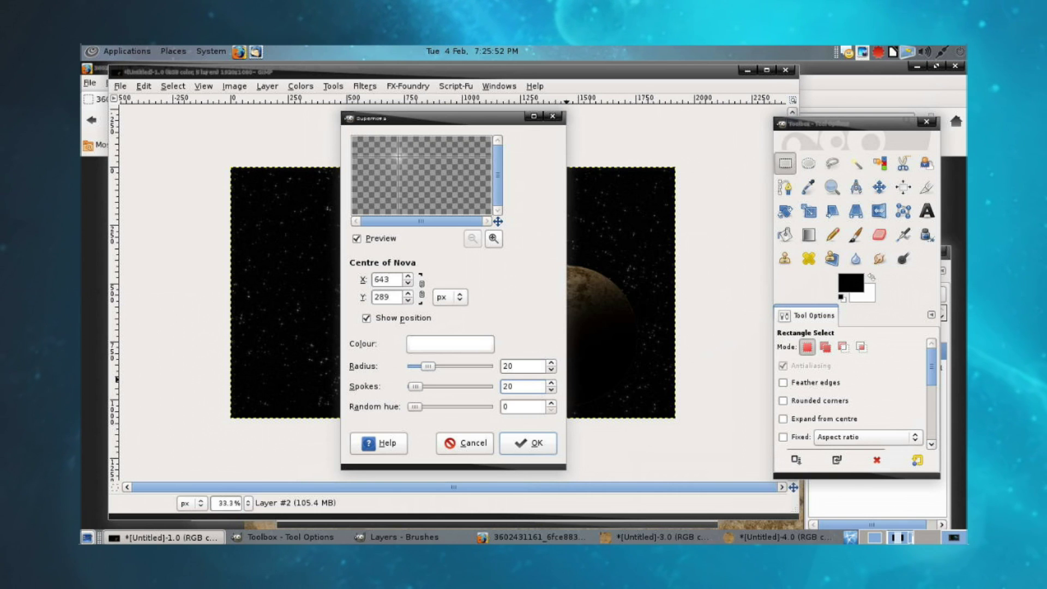
{"action": "left_click_drag", "start_coordinate": [428, 366], "coordinate": [449, 366]}
{"action": "key", "text": "Return"}
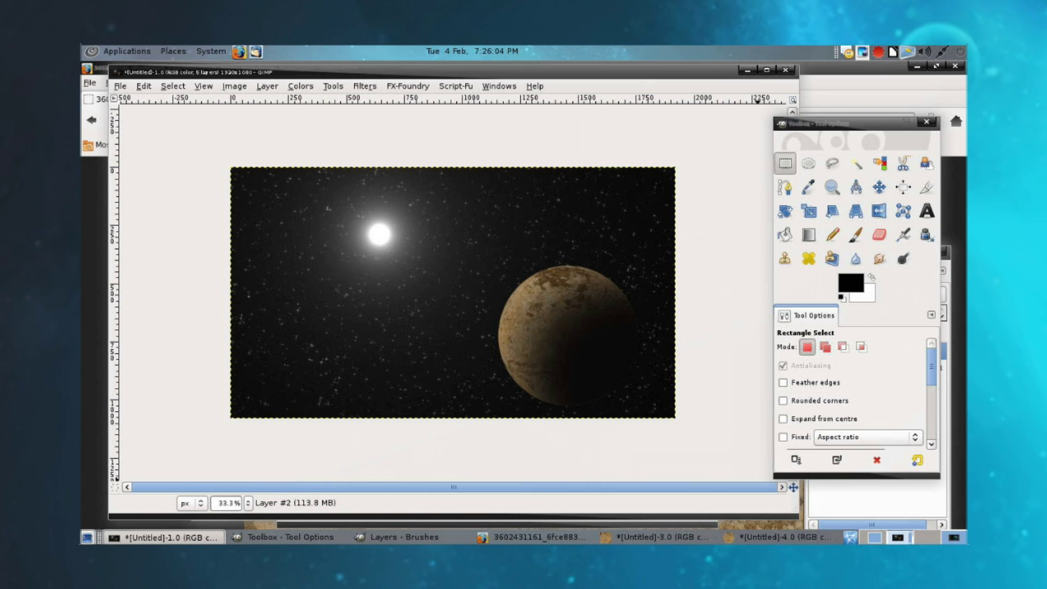
Unlink the shadow layer and shift it slightly down and right to light more of the planet.
{"action": "key", "text": "alt+Tab"}
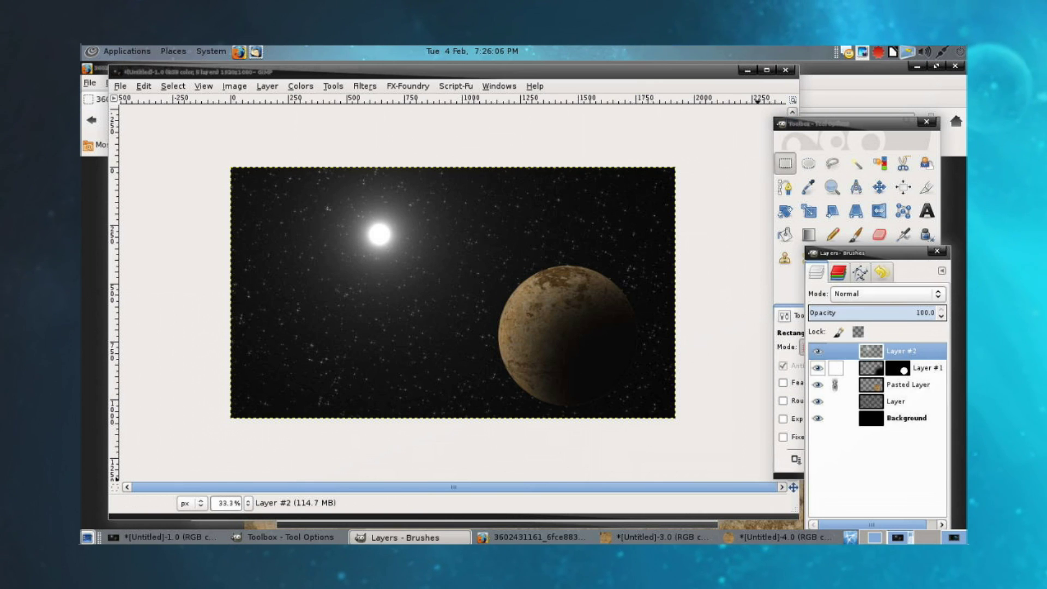
{"action": "left_click", "coordinate": [927, 368]}
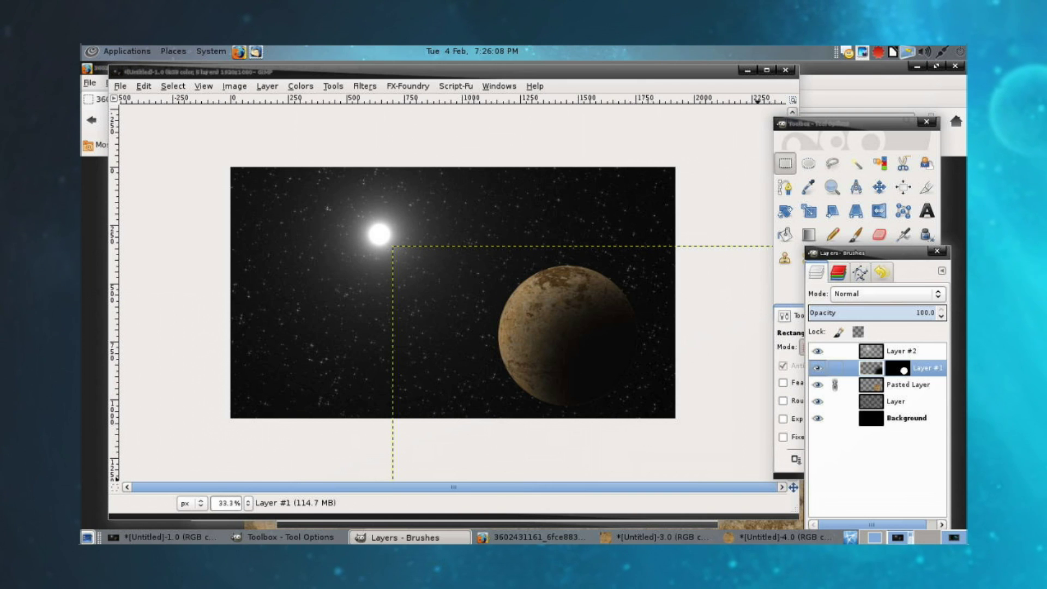
{"action": "left_click", "coordinate": [879, 187]}
{"action": "left_click_drag", "start_coordinate": [602, 340], "coordinate": [632, 383]}
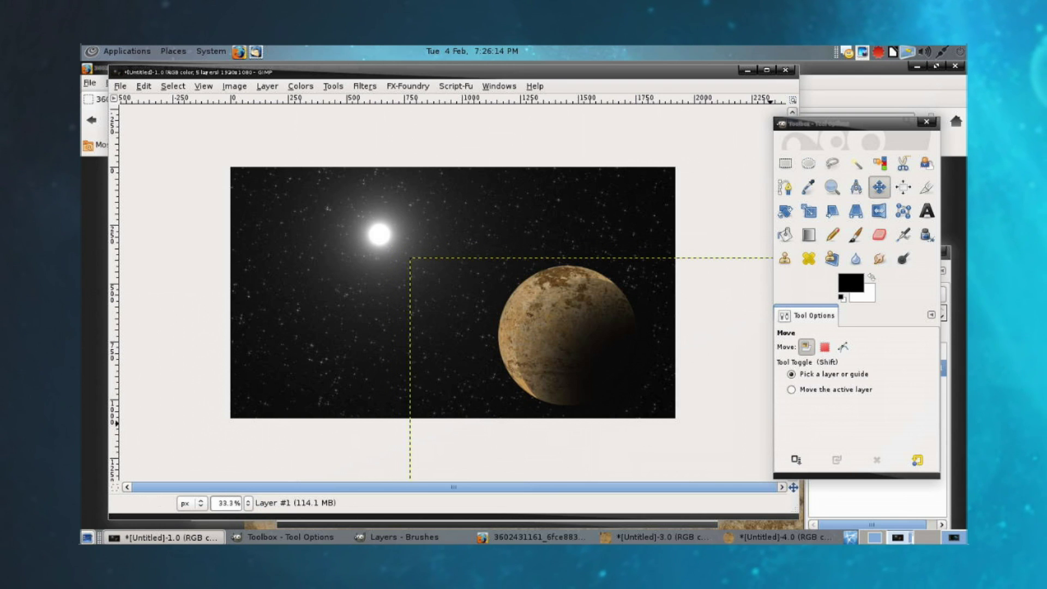
Delete the shadow layer's mask and turn the alpha channel of the planet's Pasted Layer into a selection.
{"action": "left_click", "coordinate": [398, 537]}
{"action": "right_click", "coordinate": [892, 368]}
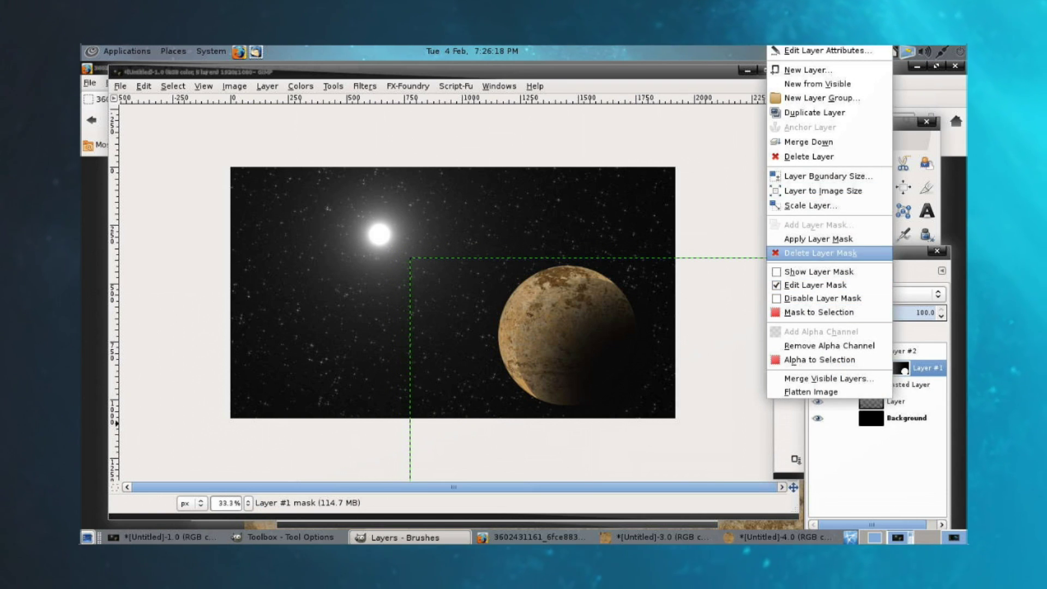
{"action": "left_click", "coordinate": [820, 253]}
{"action": "left_click", "coordinate": [907, 384]}
{"action": "right_click", "coordinate": [892, 367]}
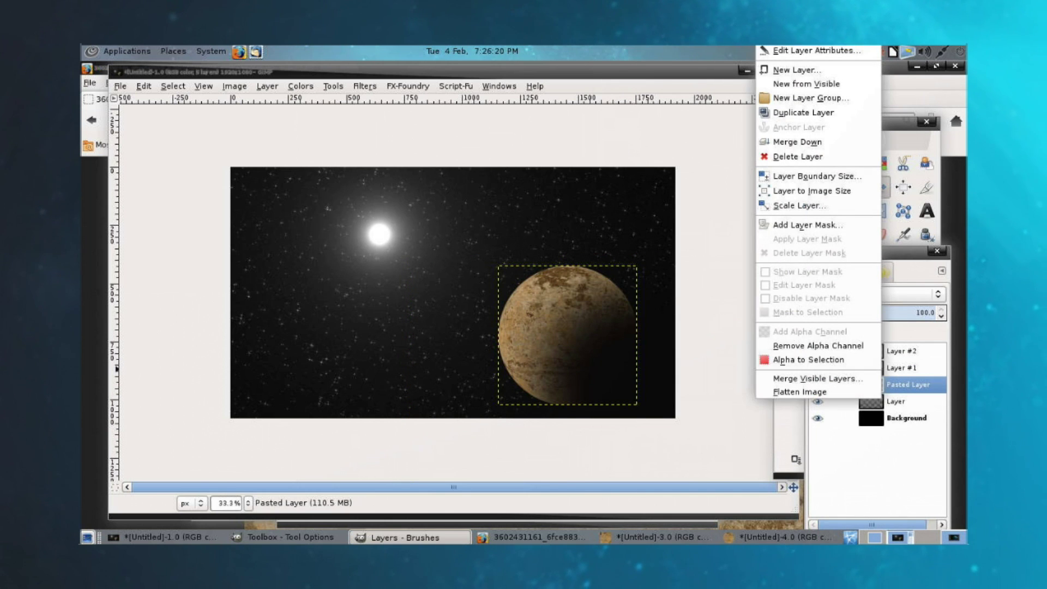
{"action": "left_click", "coordinate": [850, 359]}
Add a layer mask initialised from the selection to the shadow layer, and clear the selection.
{"action": "right_click", "coordinate": [892, 368]}
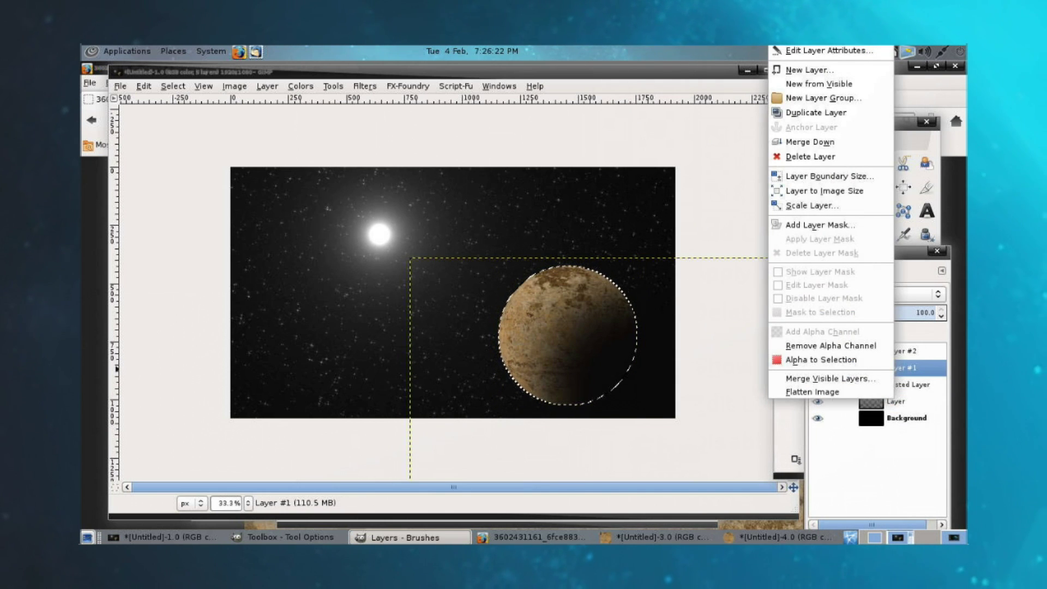
{"action": "left_click", "coordinate": [818, 225]}
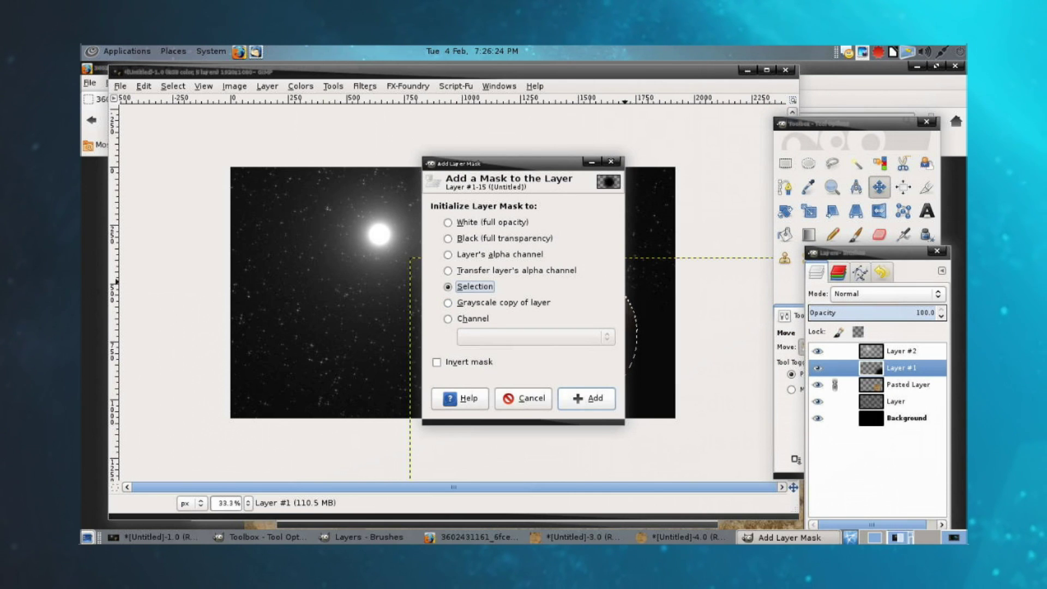
{"action": "key", "text": "Return"}
{"action": "left_click", "coordinate": [785, 163]}
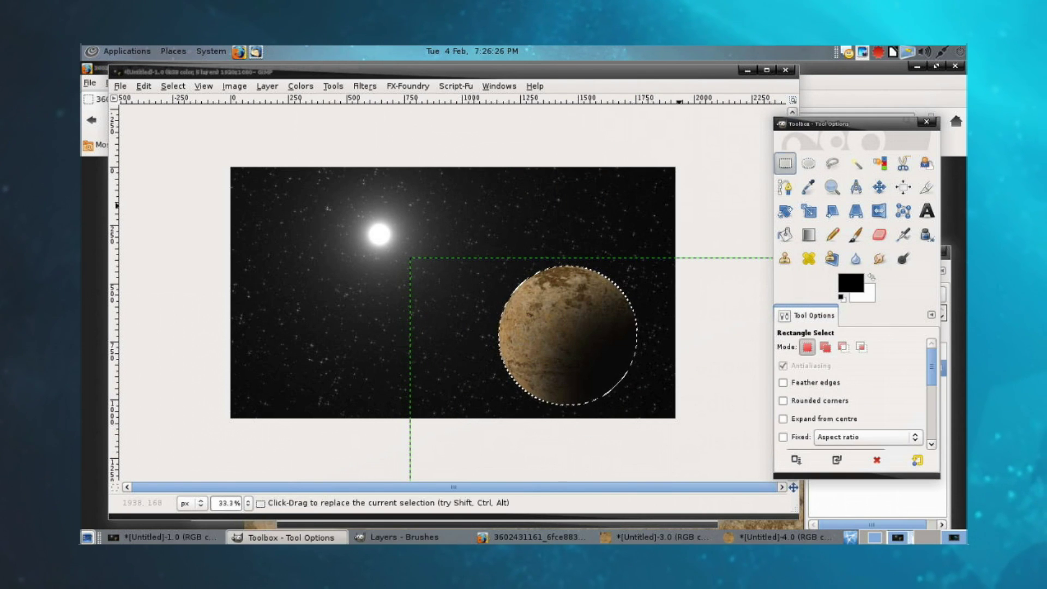
{"action": "left_click", "coordinate": [704, 215]}
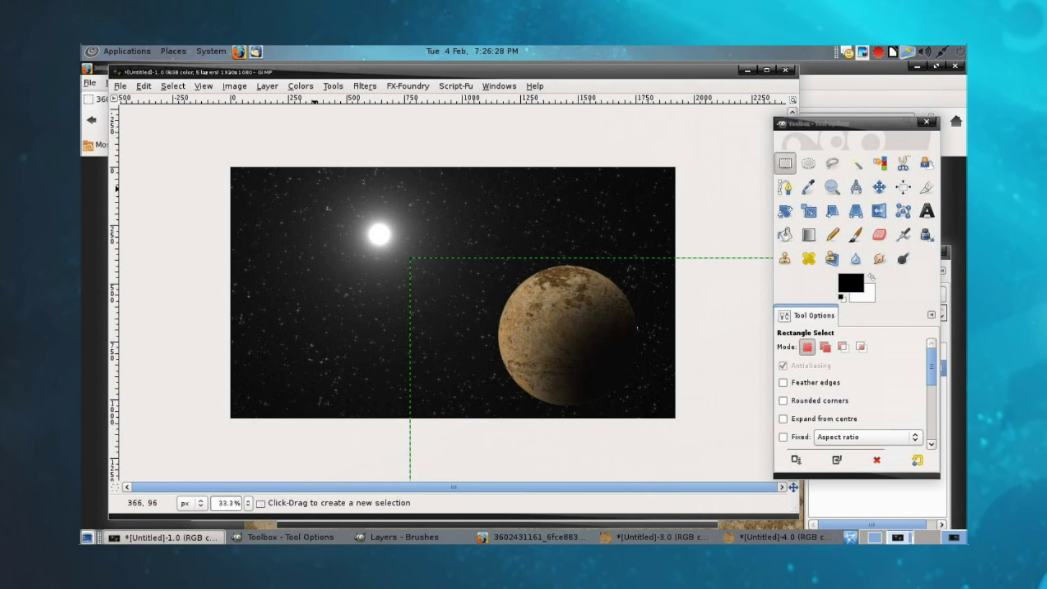
{"action": "key", "text": "plus"}
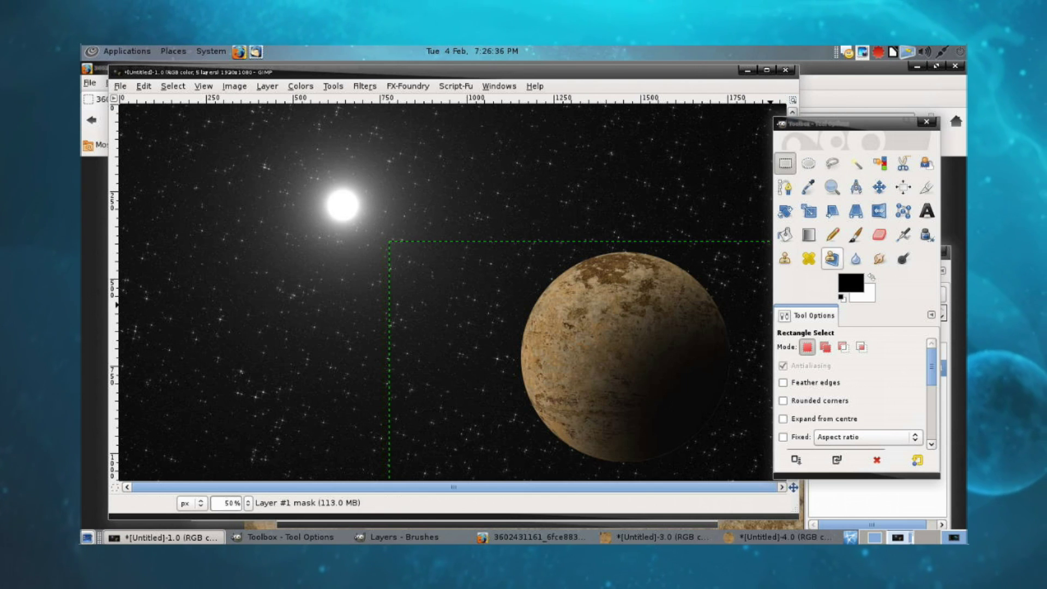
{"action": "left_click_drag", "start_coordinate": [848, 118], "coordinate": [849, 97]}
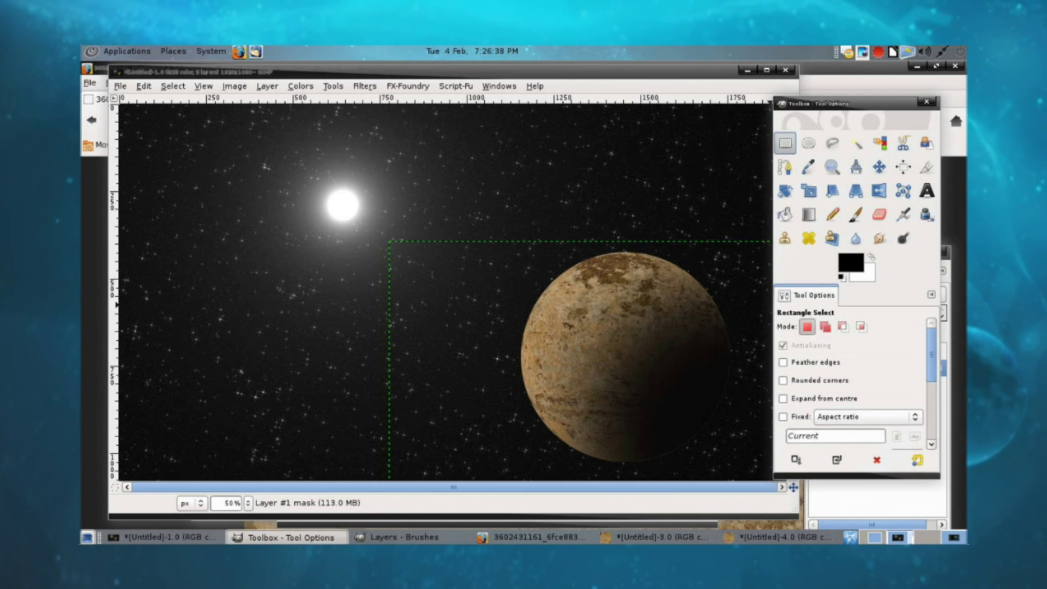